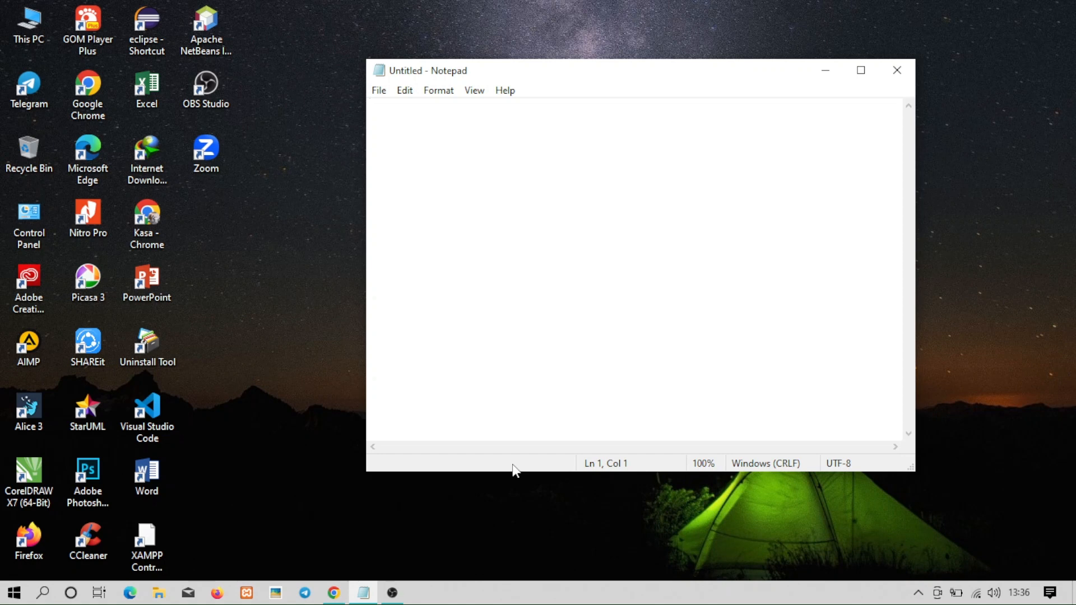
Write the heading 'PERTEMUAN KALI INI KITA AKAN MEMBUAT MASTER DATA UNTUK' and list 1. CUSTOMER, 2. BARANG (KATEGORI BARANG), 3. SUPPLIER (VENDOR).
type("PERTE")
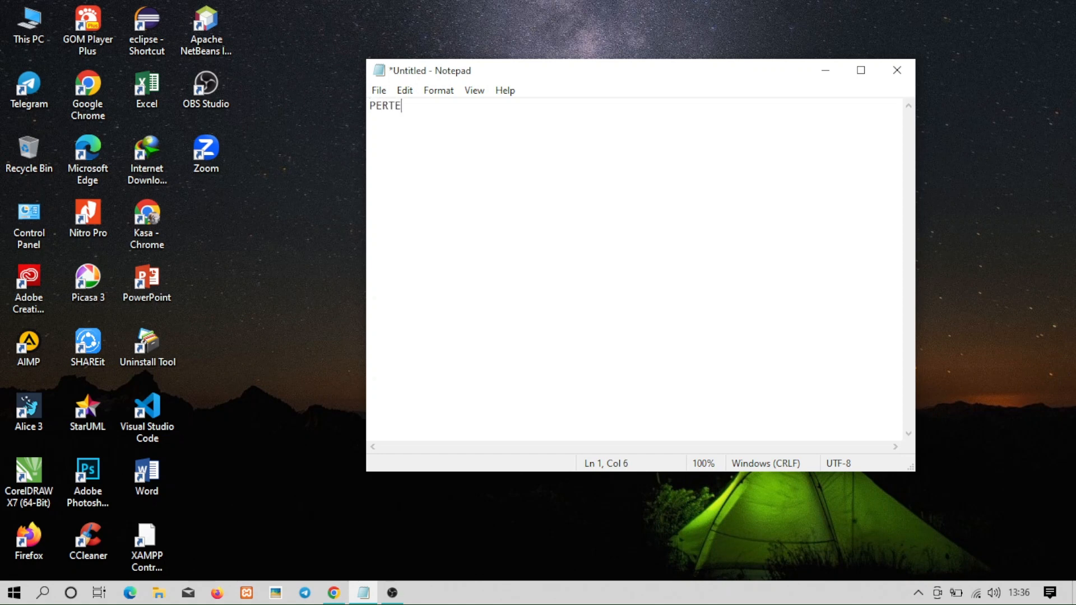
type("MUAN KALI INI KI")
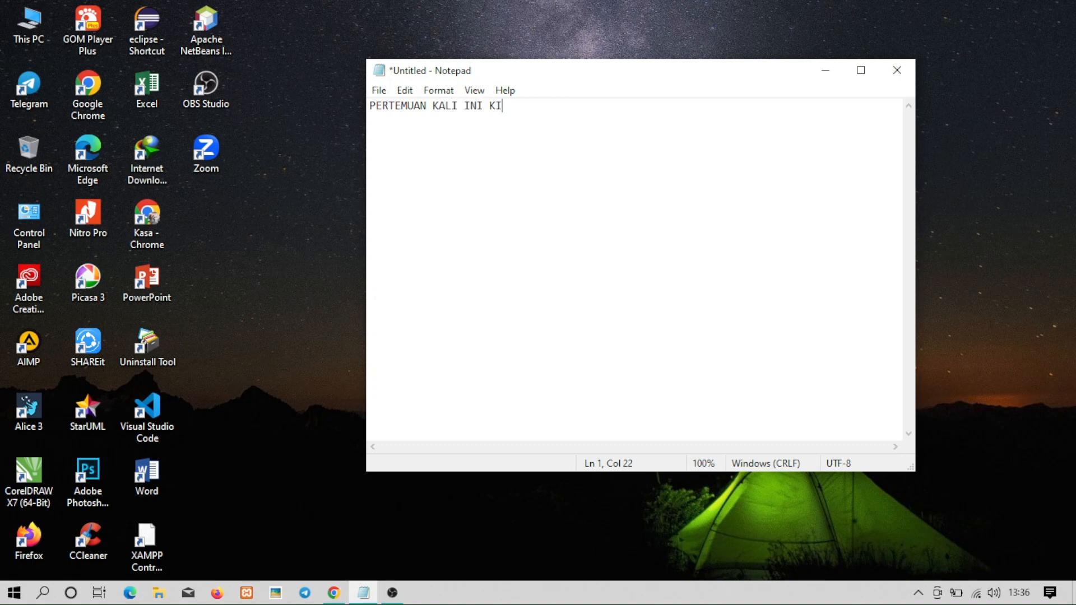
type("TA AKAN MEMBUAT ")
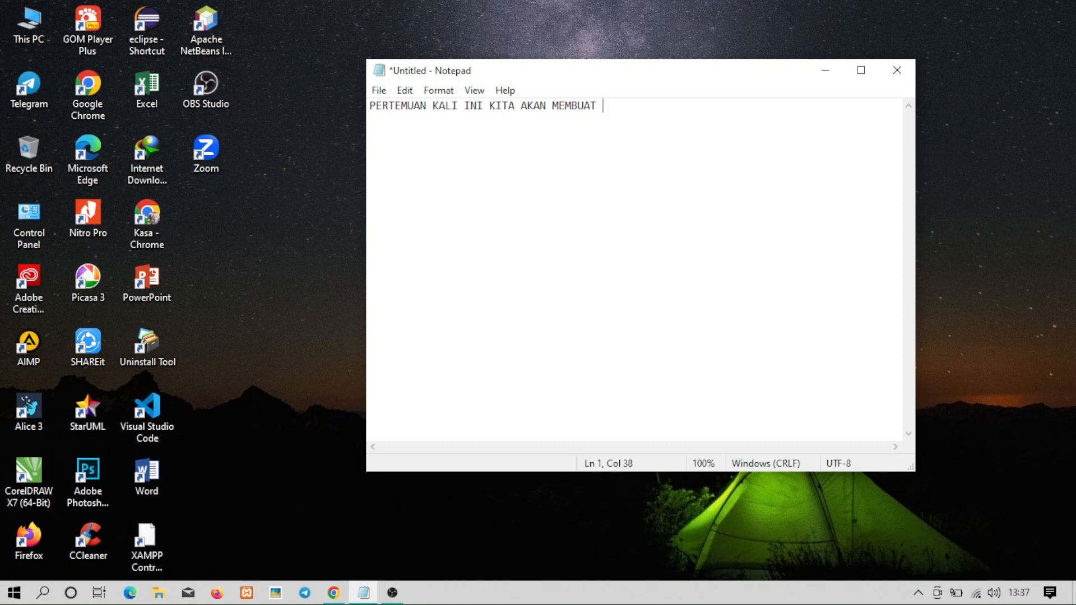
type("MASTER DATA UNT")
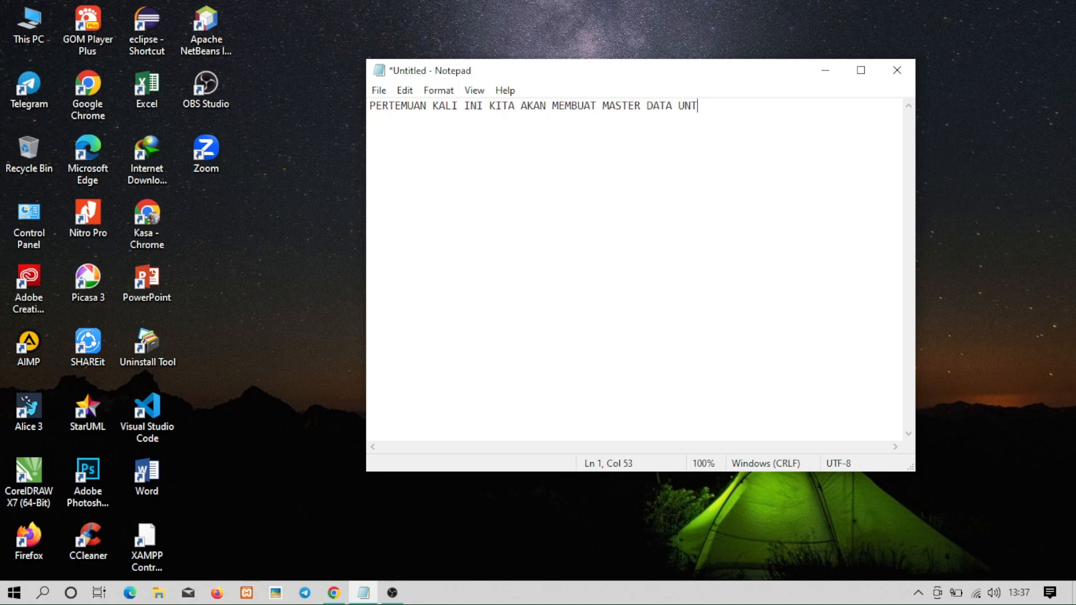
type("UK")
key("Return")
type("1. CUSTOMER")
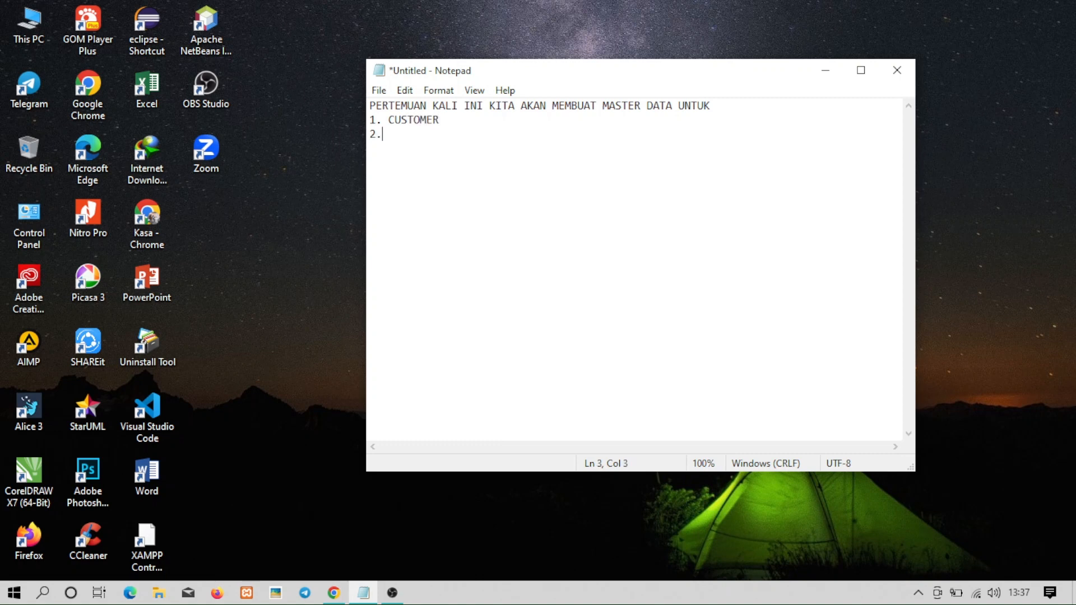
type("2. BARANG (KATEGORY")
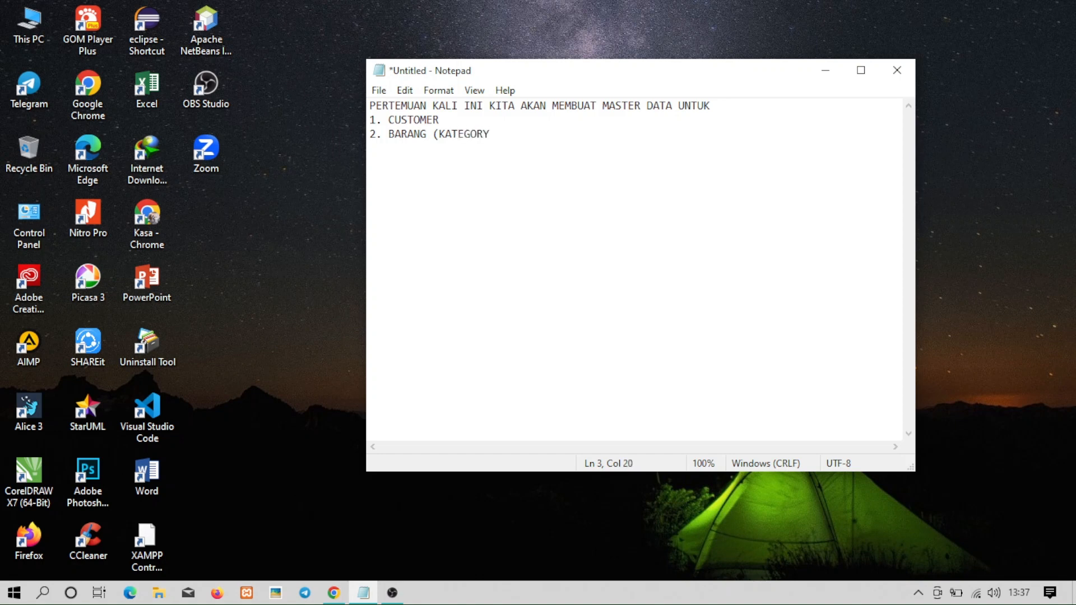
key("BackSpace")
type("I BARANG)")
key("Return")
type("3. SUPPLIER")
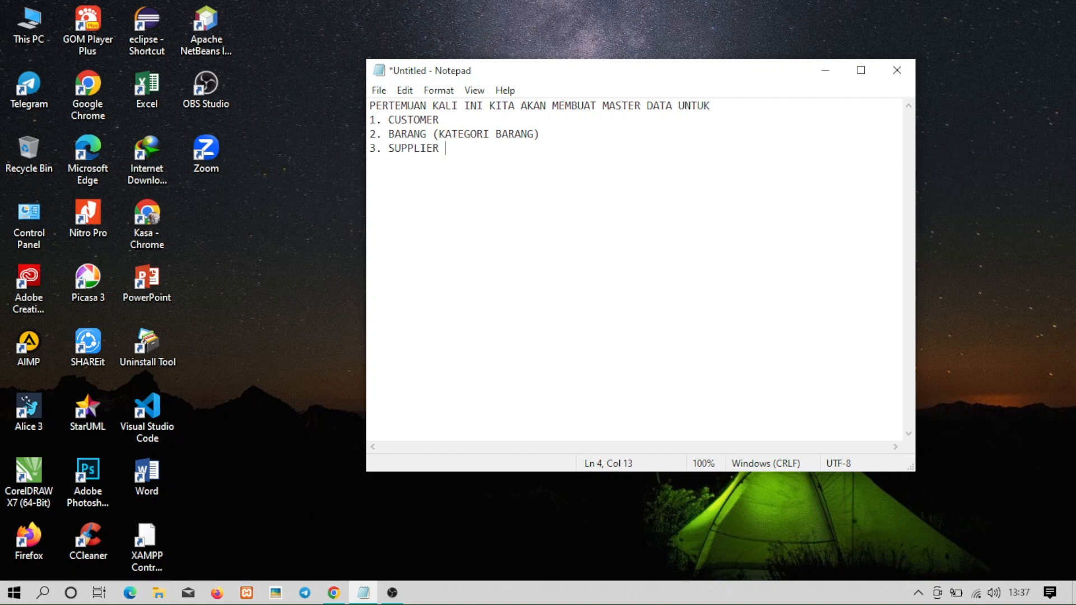
type(" (VENDOR)")
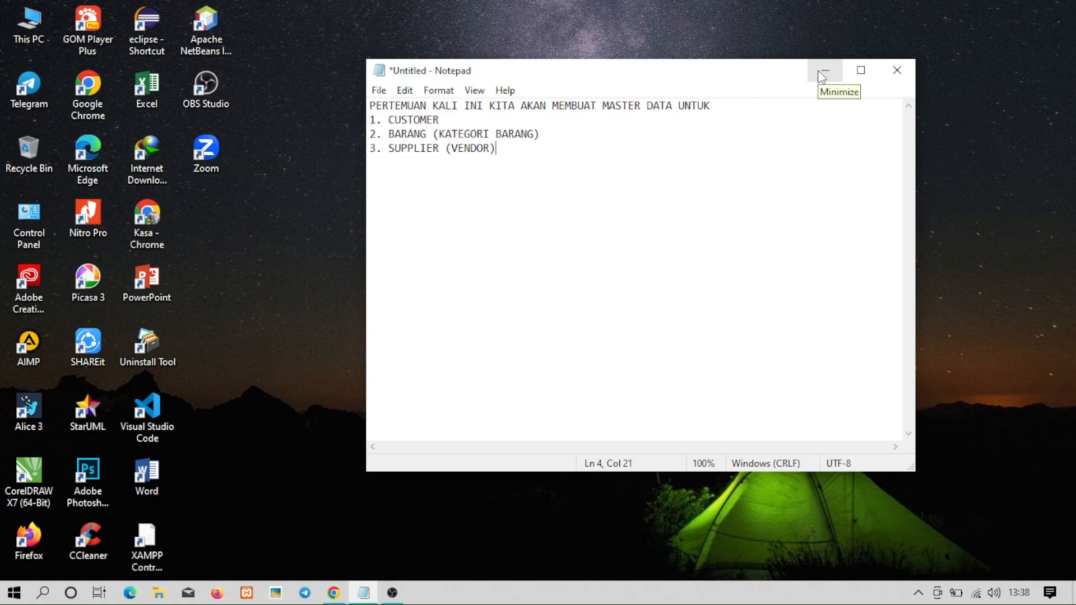
From Odoo's Apps overview, open the Sales app's Learn More page and view the Sales overview.
left_click(334, 593)
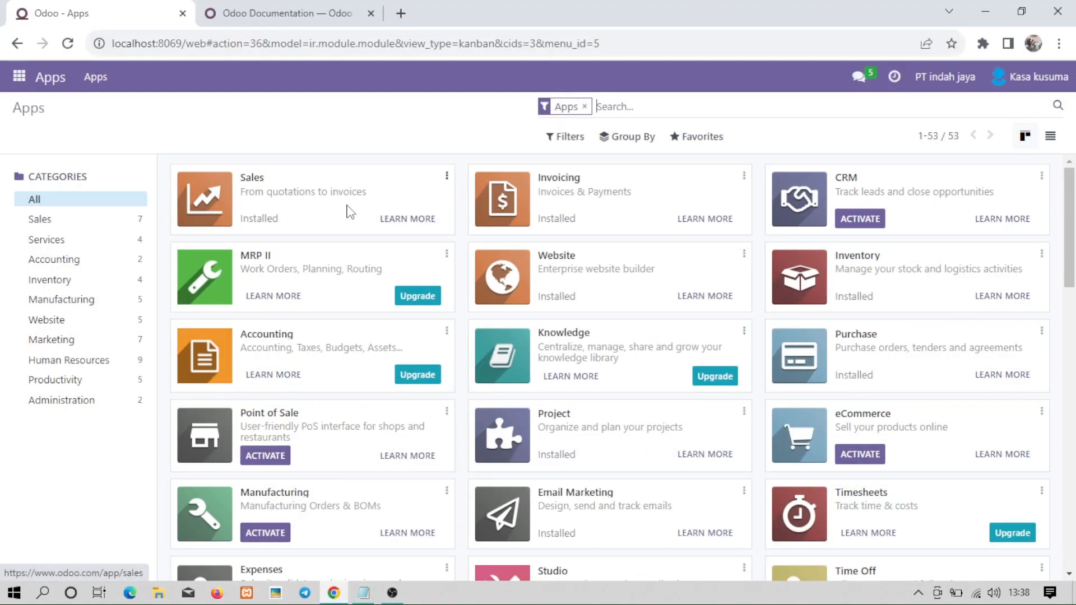
left_click(18, 77)
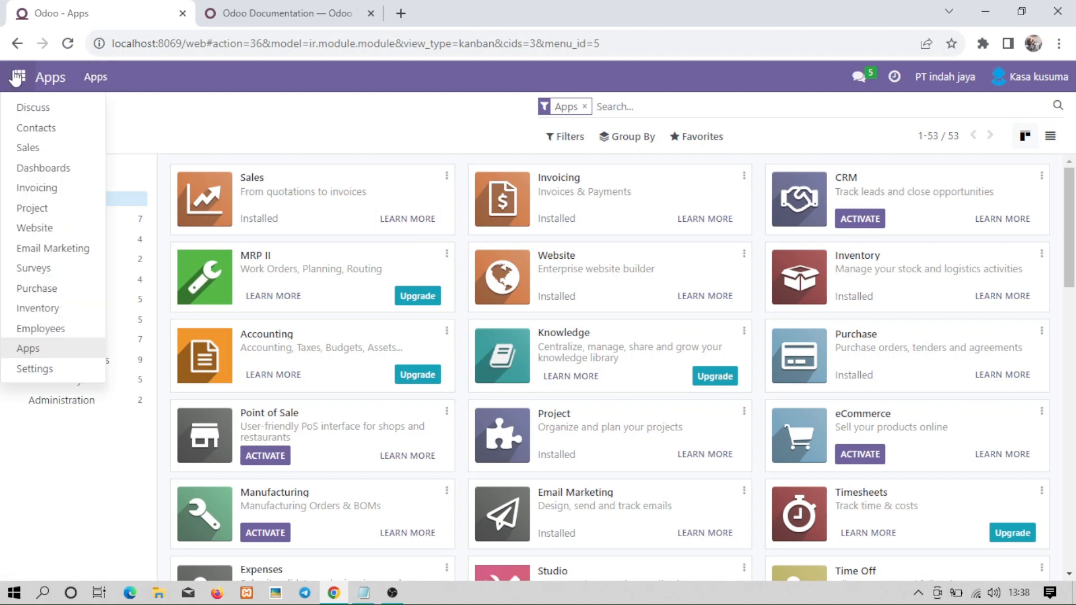
left_click(61, 354)
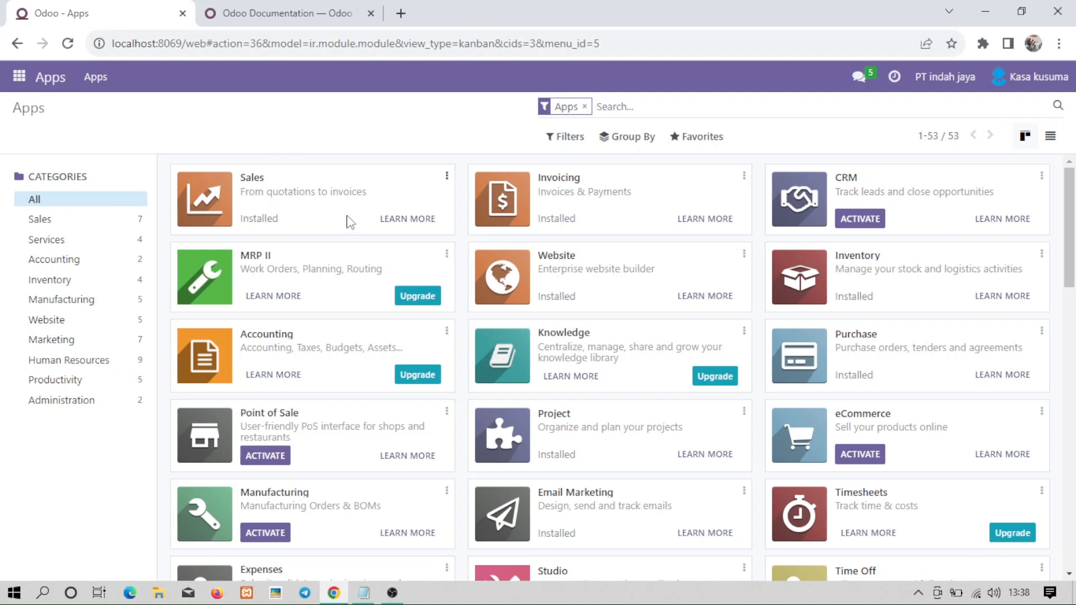
left_click(401, 219)
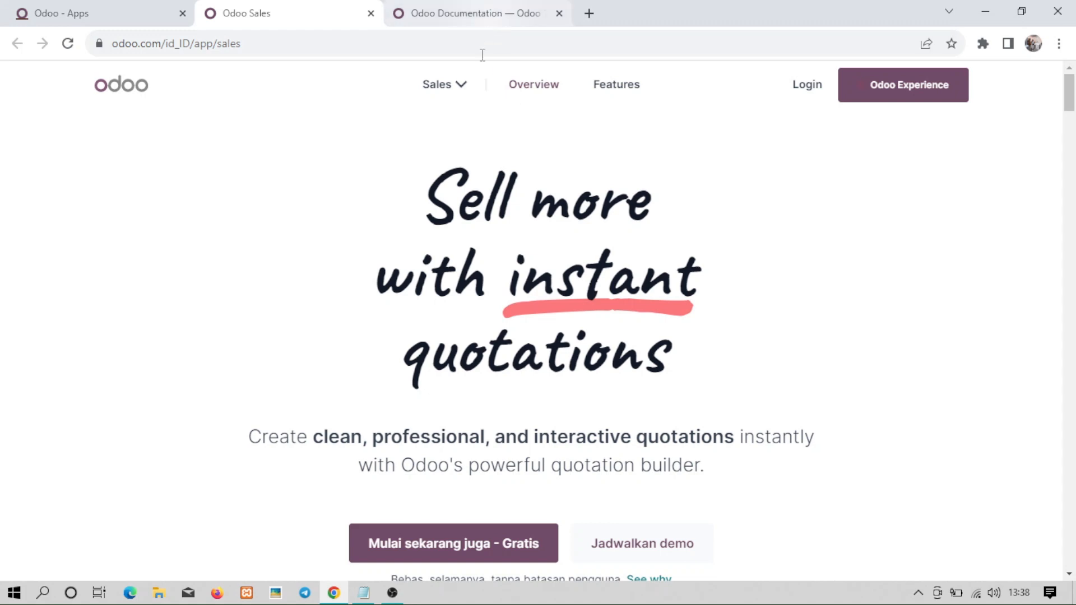
left_click(455, 95)
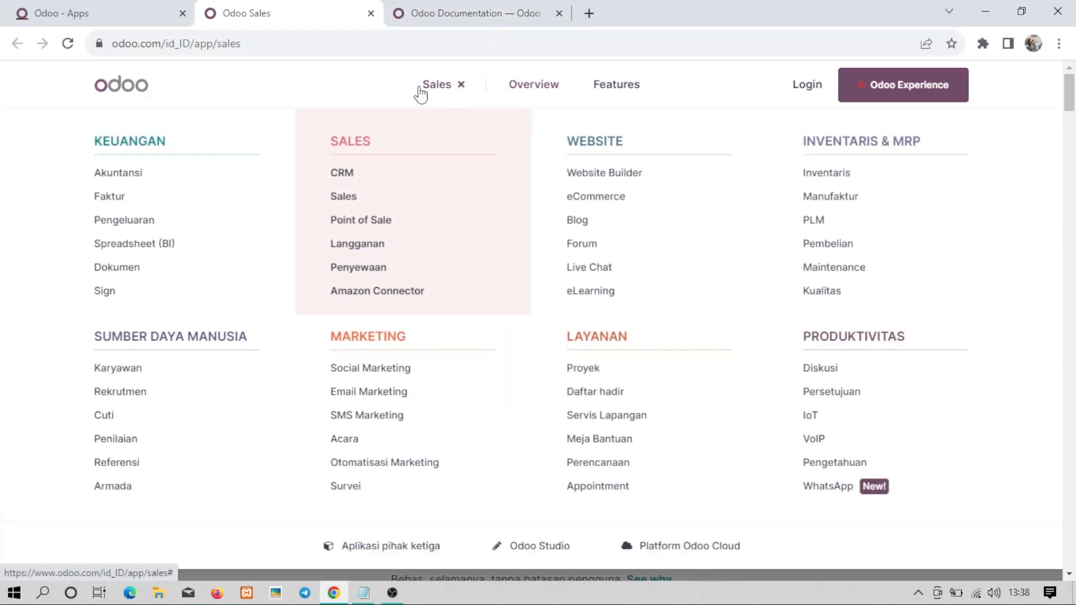
left_click(543, 85)
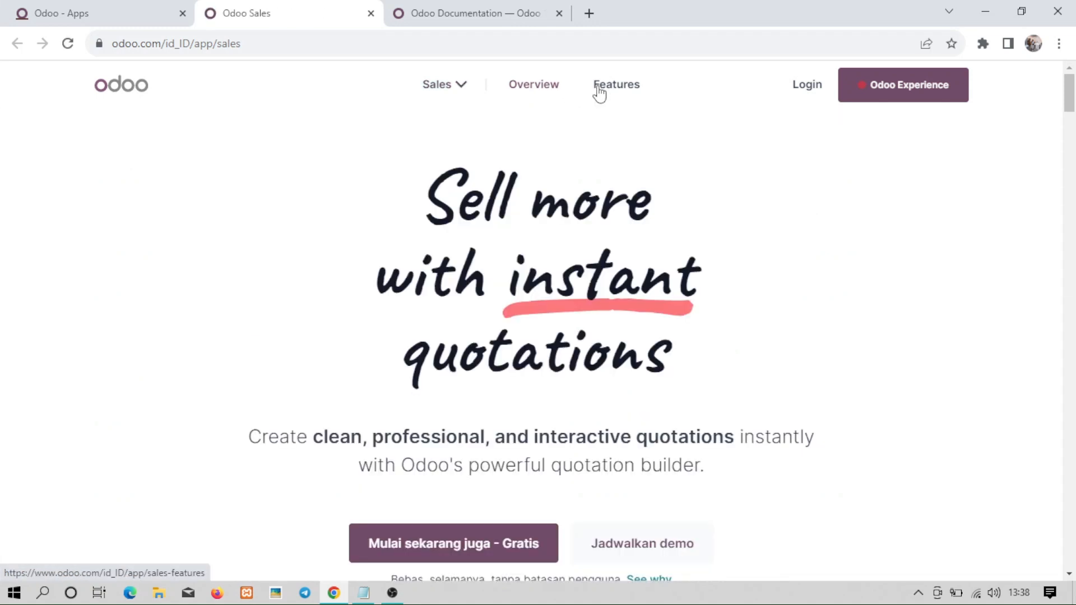
Close the Odoo documentation and Sales website tabs.
left_click(497, 18)
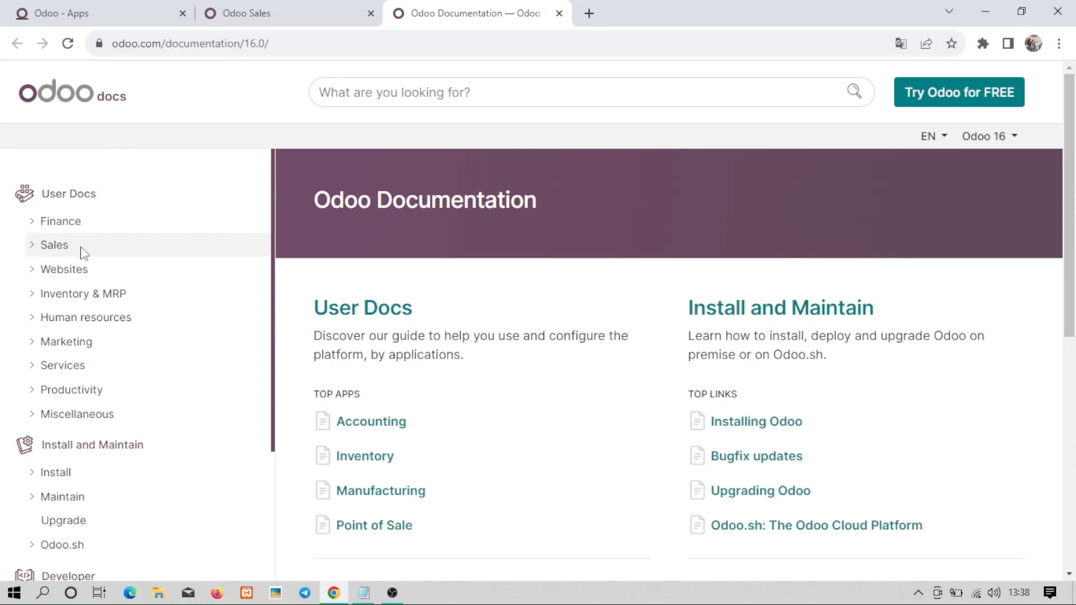
left_click(370, 14)
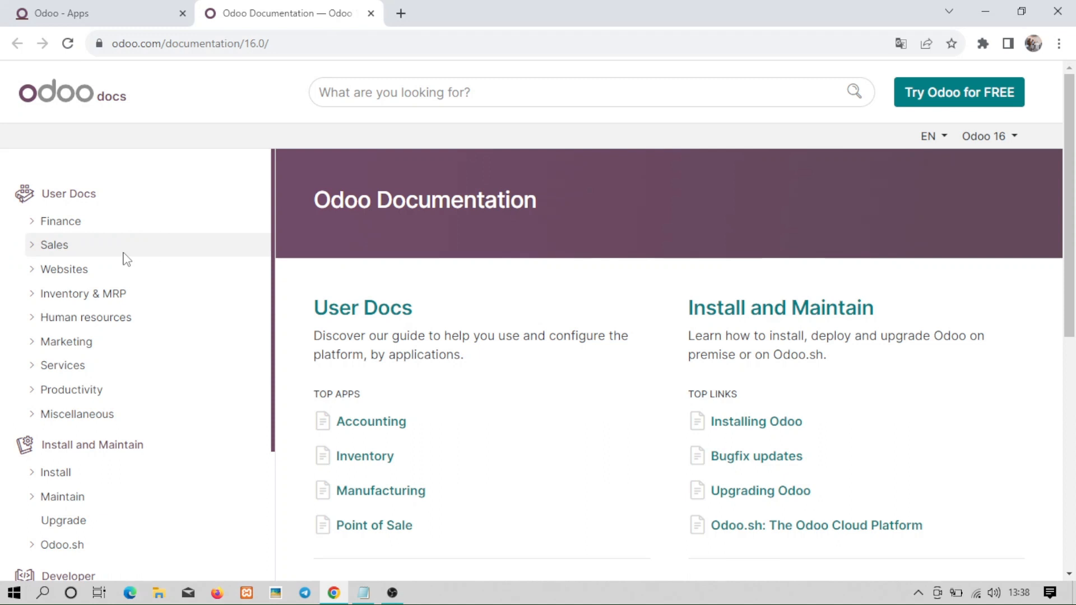
mouse_move(127, 259)
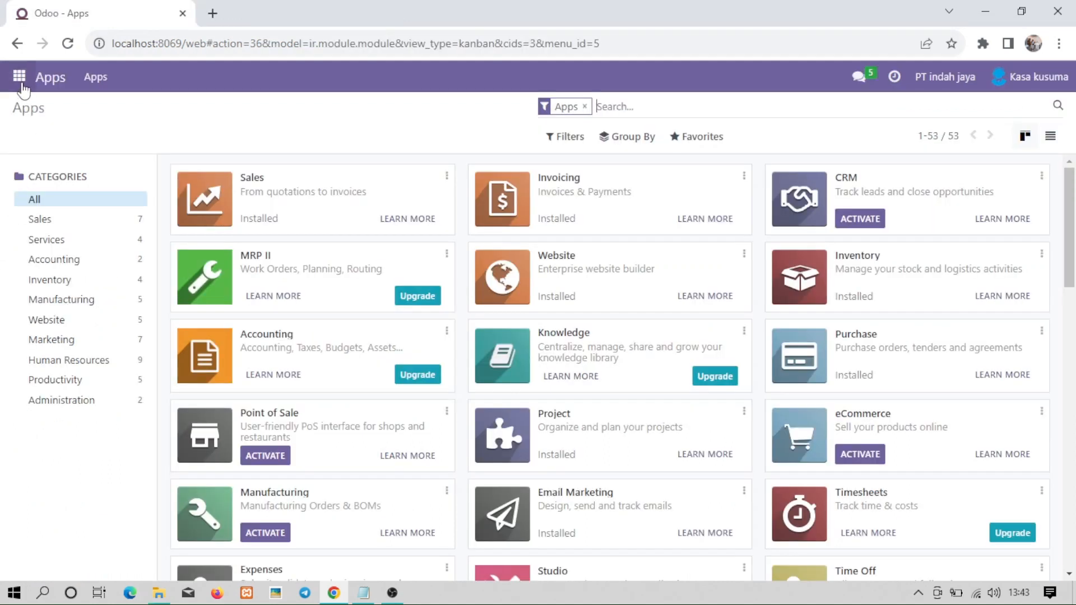
Go to Sales > Orders > Customers and start a new customer.
left_click(21, 81)
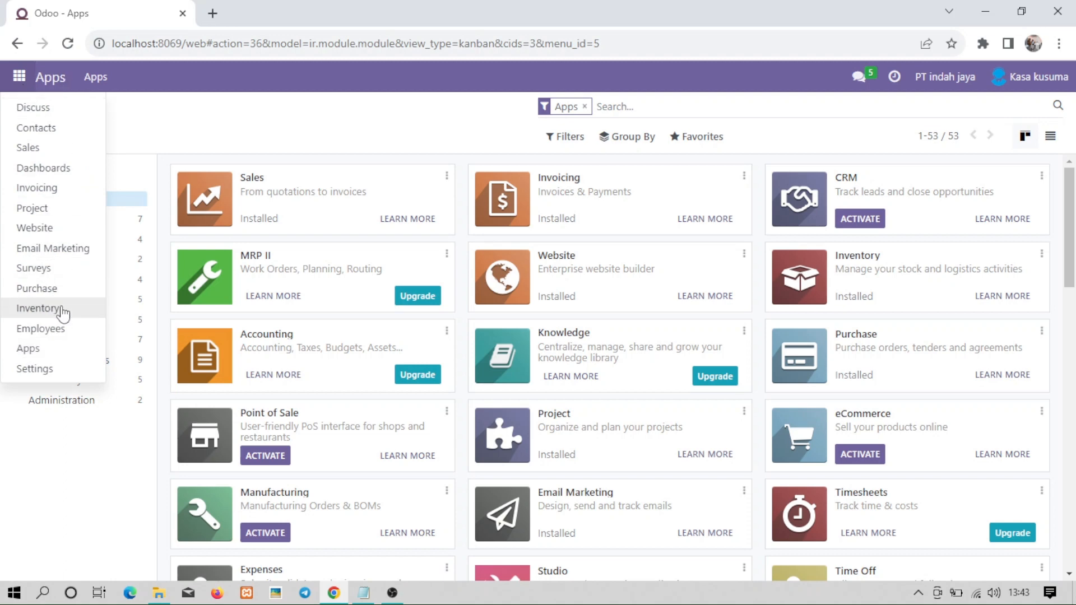
left_click(84, 149)
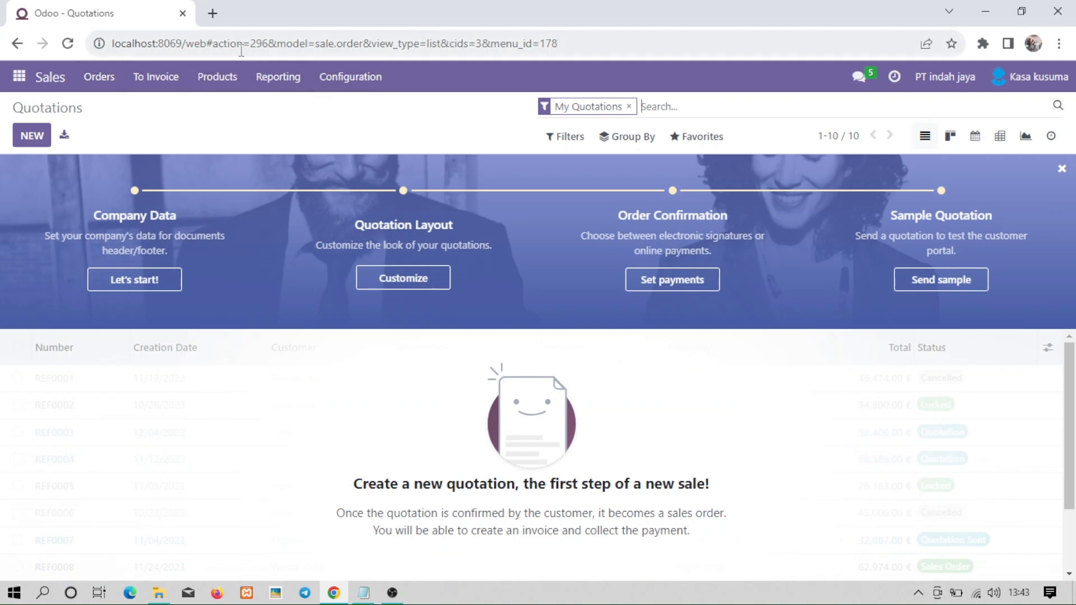
left_click(107, 81)
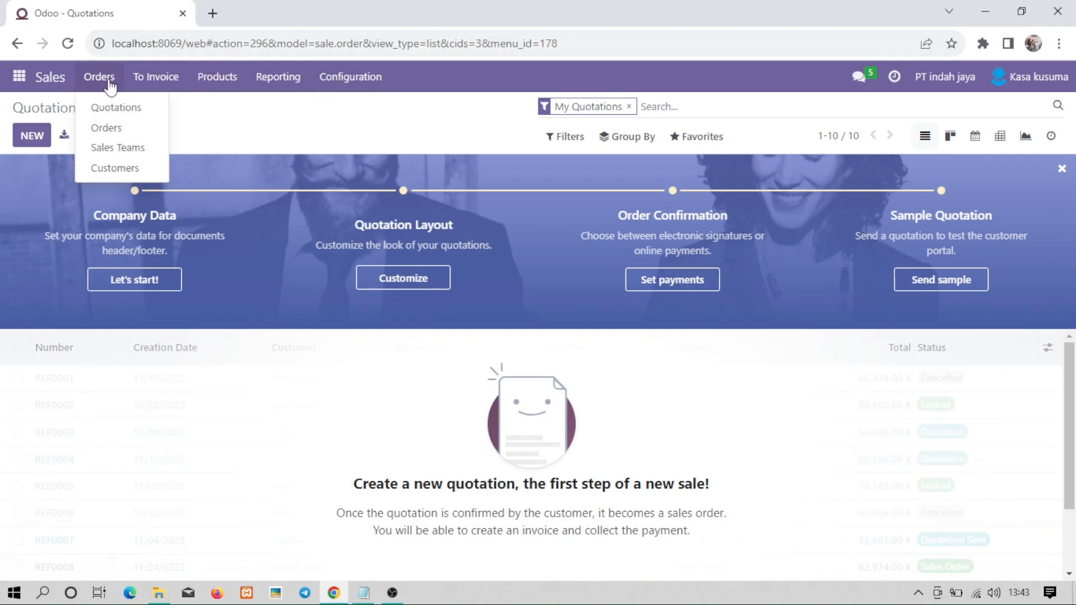
left_click(118, 168)
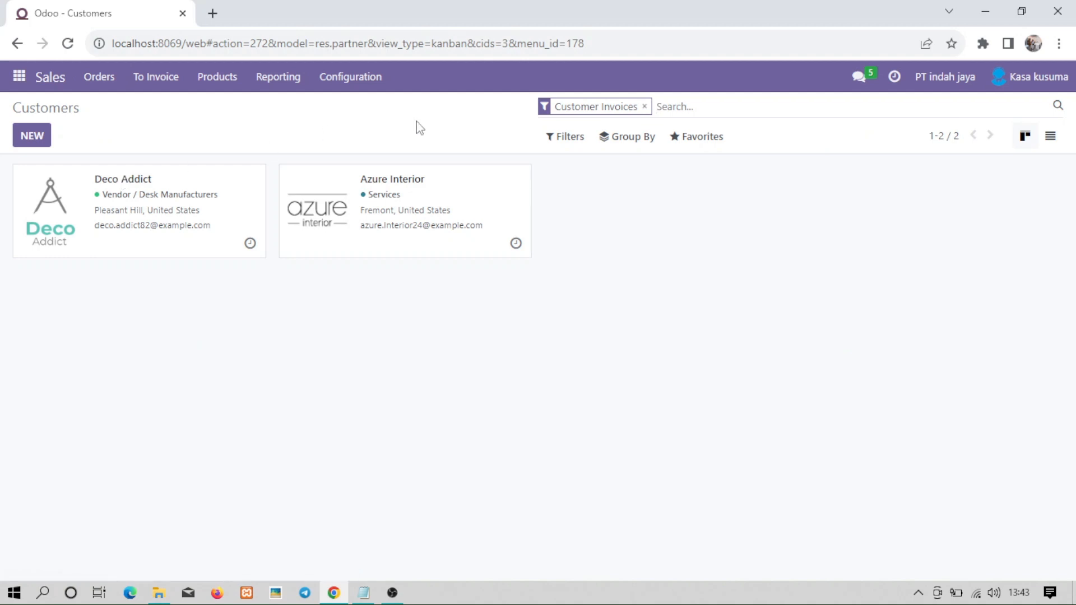
left_click(43, 142)
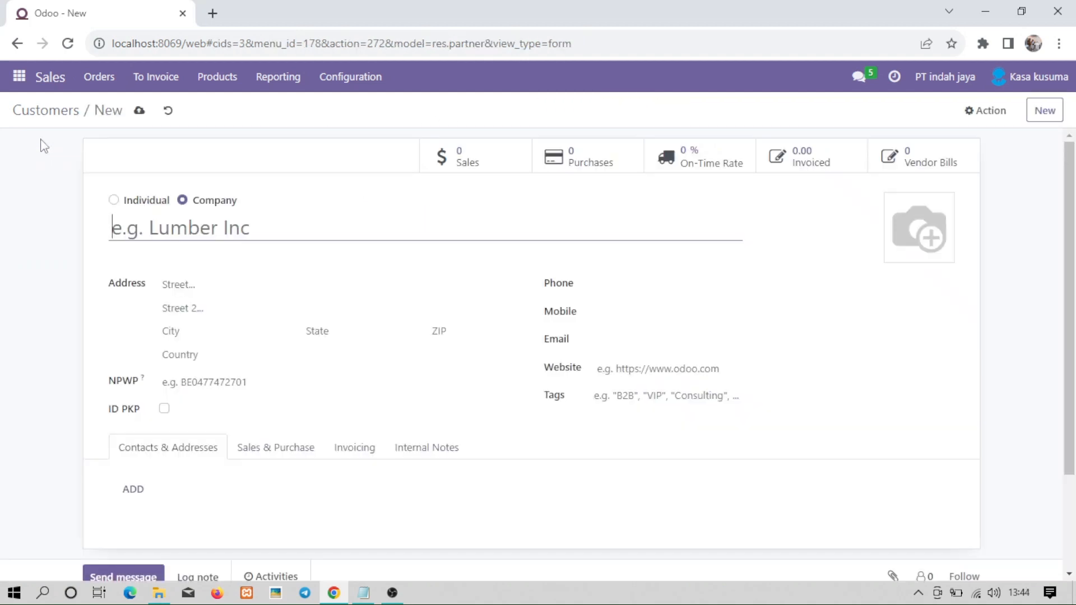
Make it an individual with the customer's full name, linked to company PT indah jaya.
left_click(114, 201)
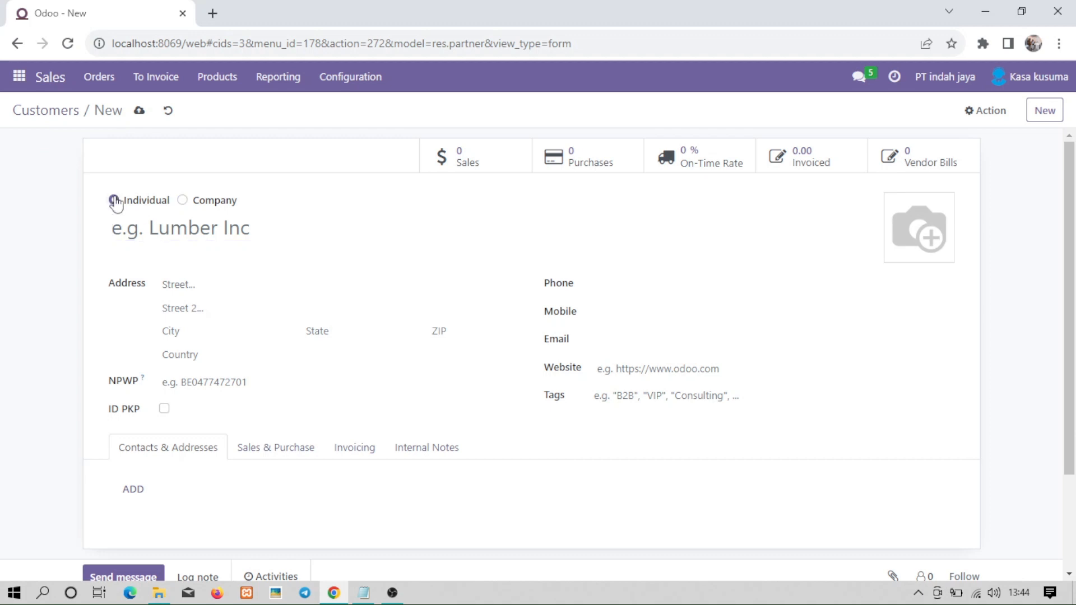
left_click(163, 217)
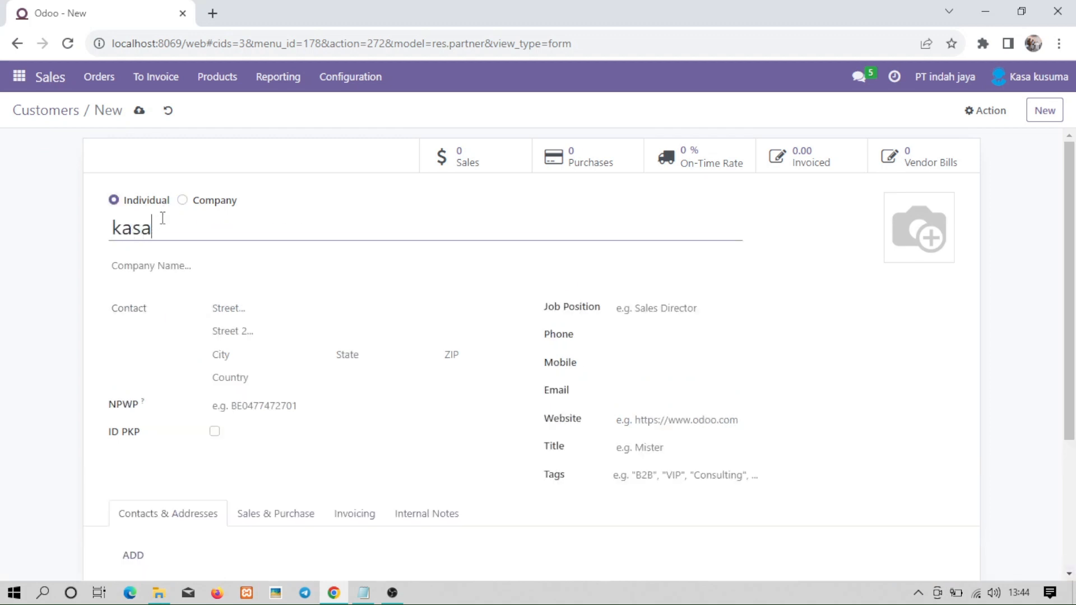
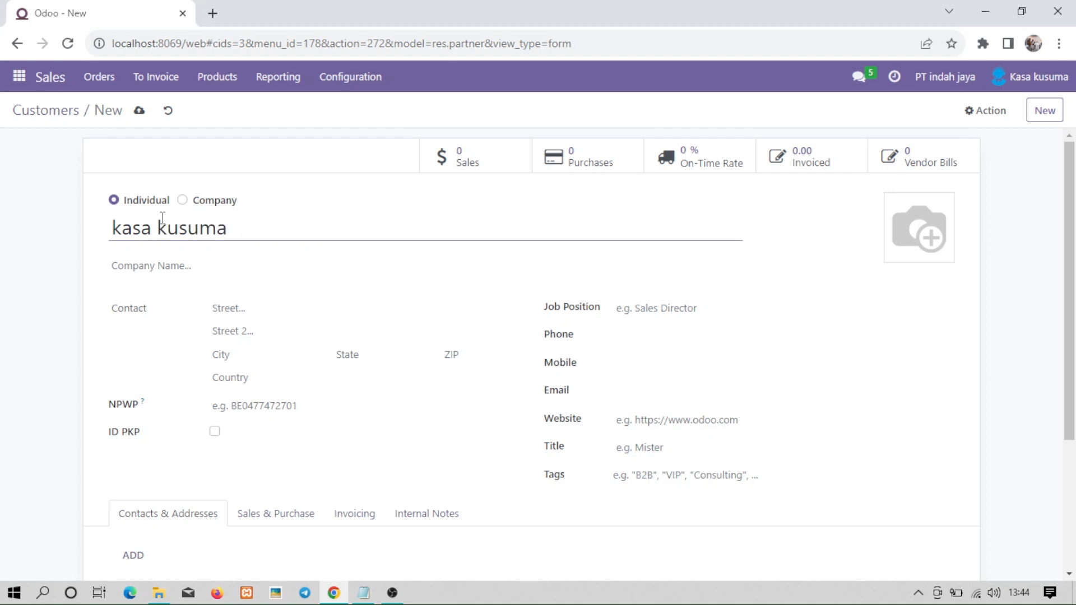
left_click(164, 267)
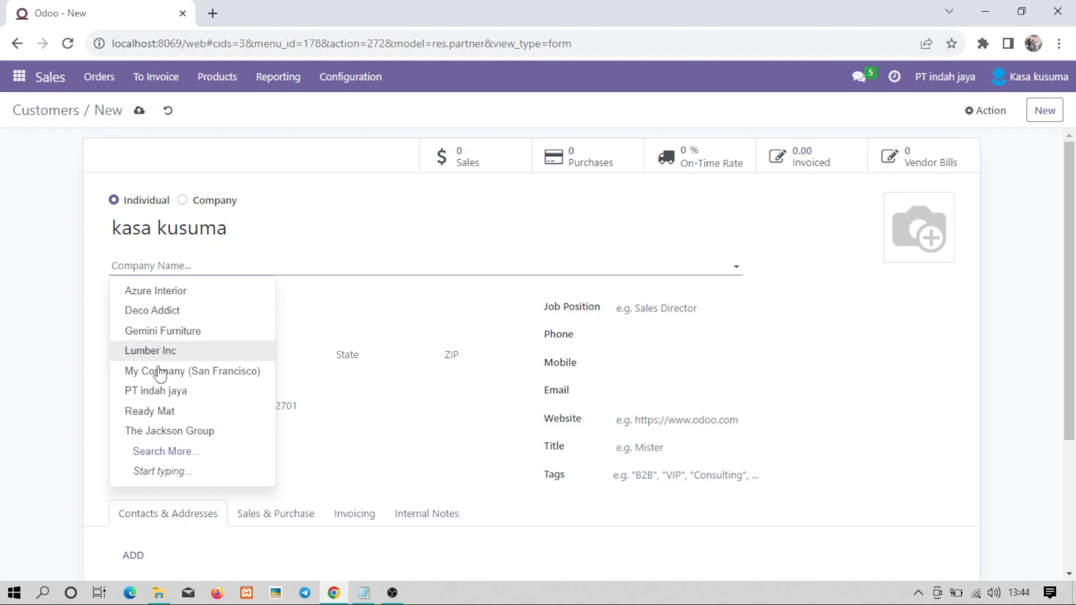
left_click(159, 399)
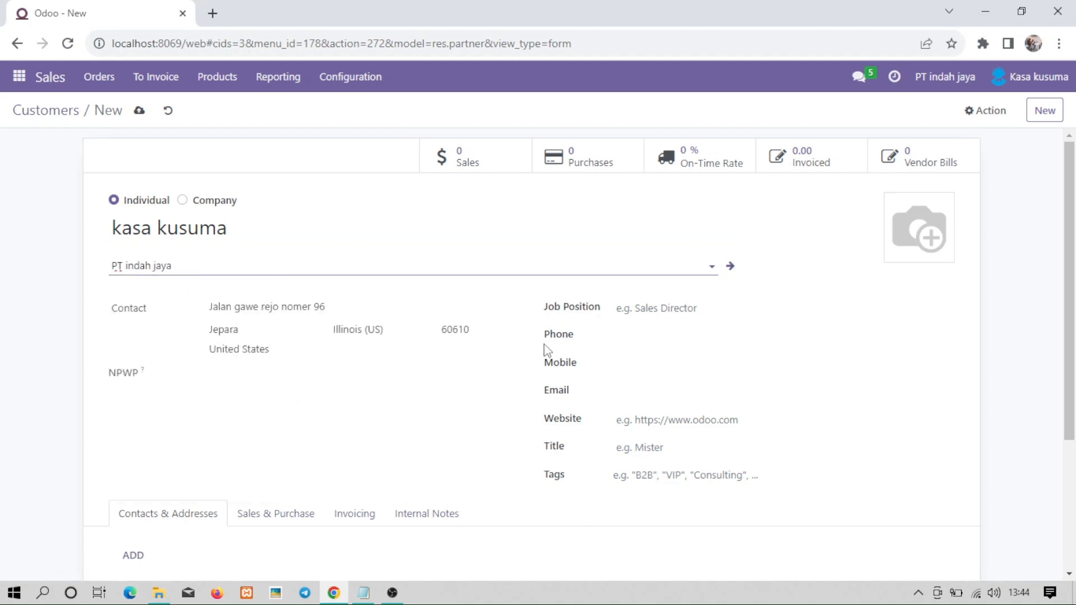
Set job position 'manager accounting' and enter the customer's phone number.
left_click(637, 340)
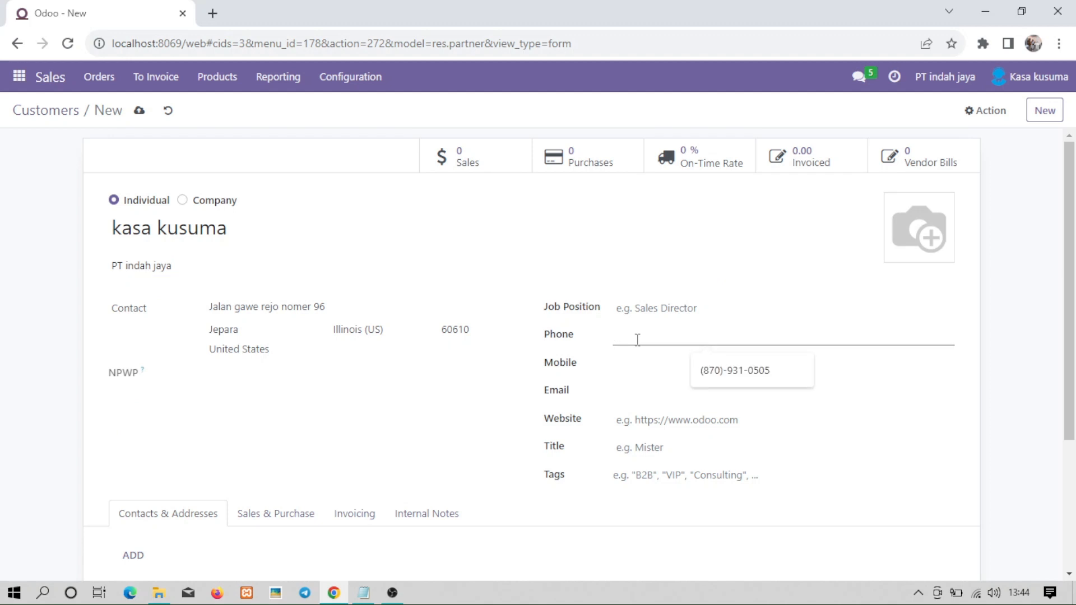
left_click(693, 310)
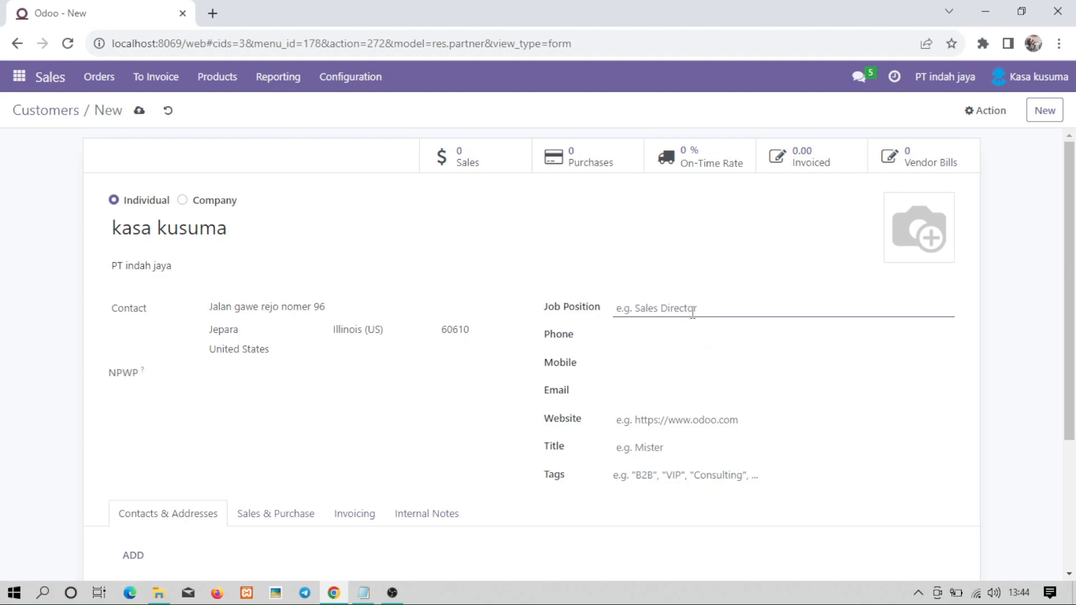
type("manager accounting")
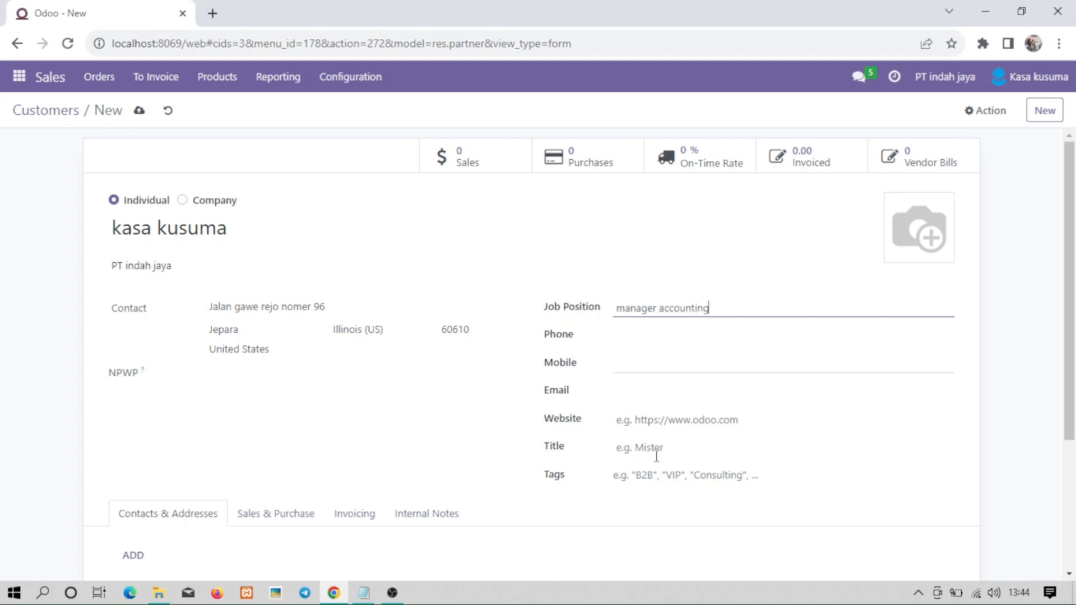
left_click(649, 339)
left_click(650, 339)
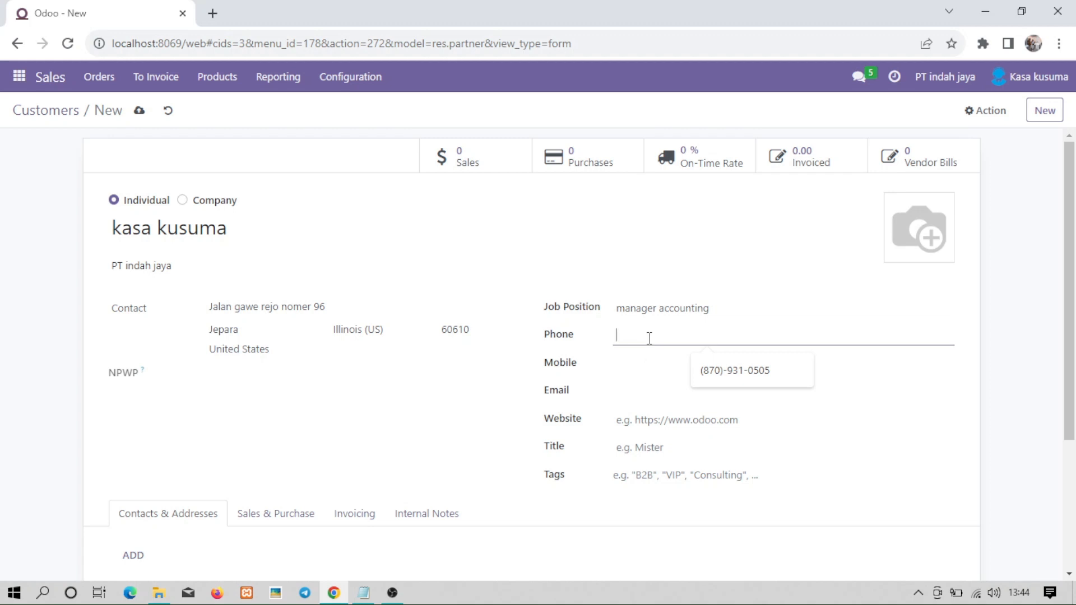
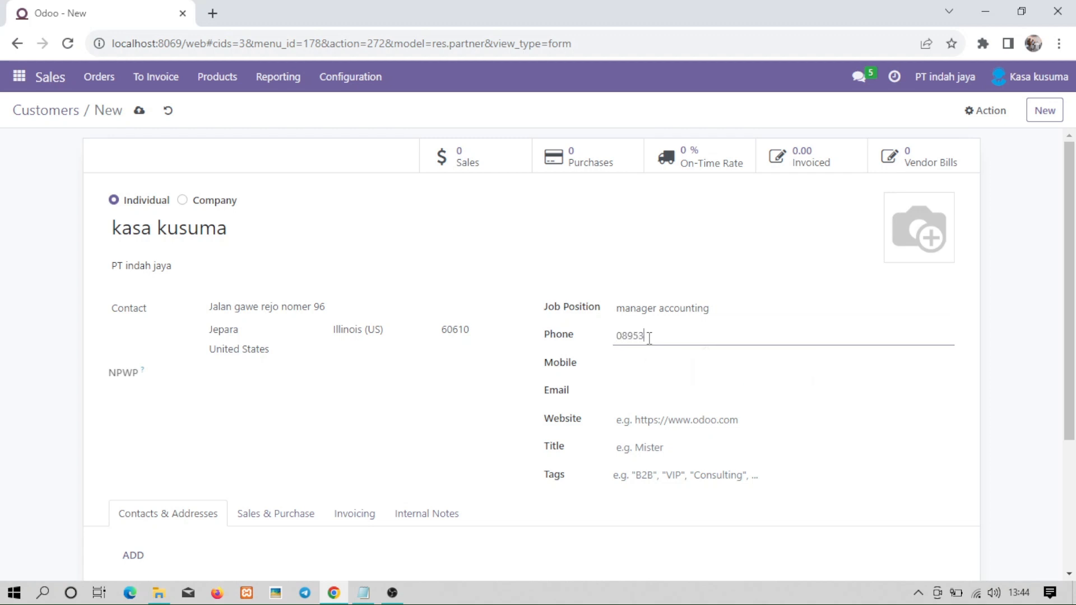
Fill in the customer's e-mail from the autofill suggestion.
scroll(1070, 408, "down", 1)
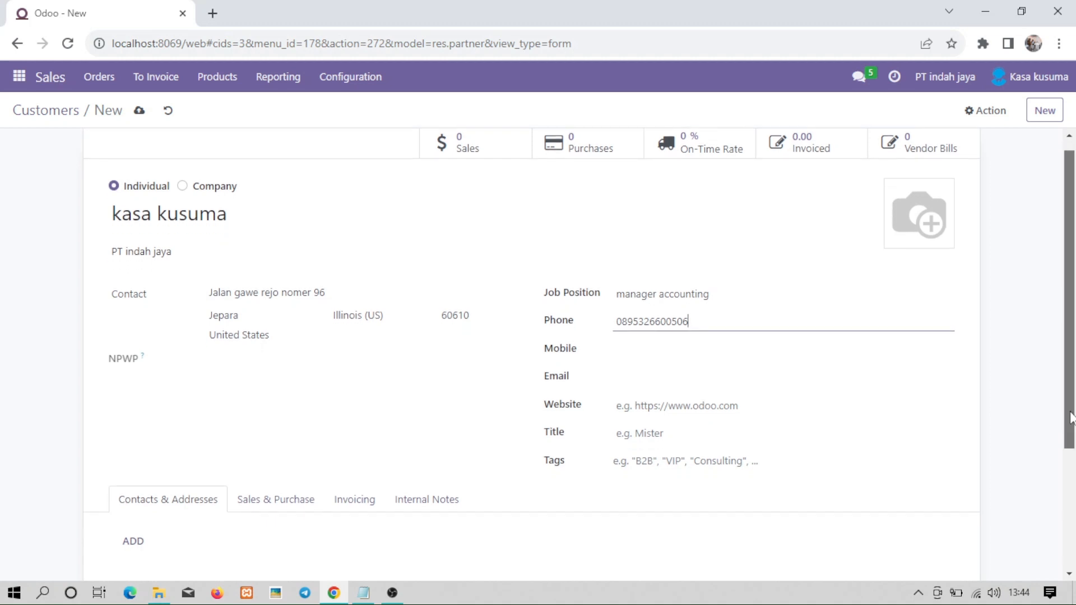
left_click(682, 379)
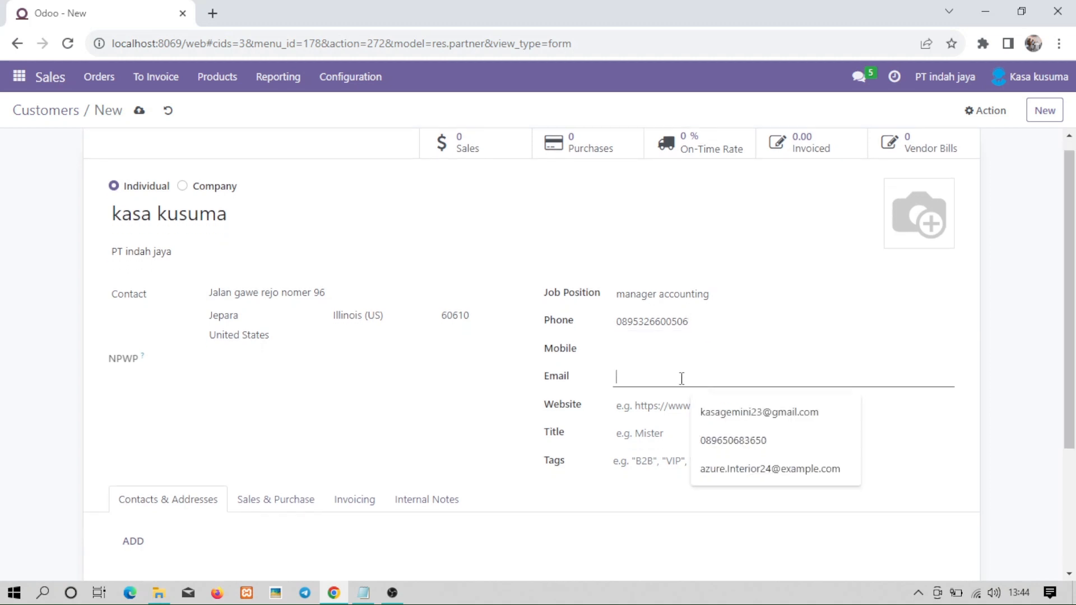
left_click(738, 416)
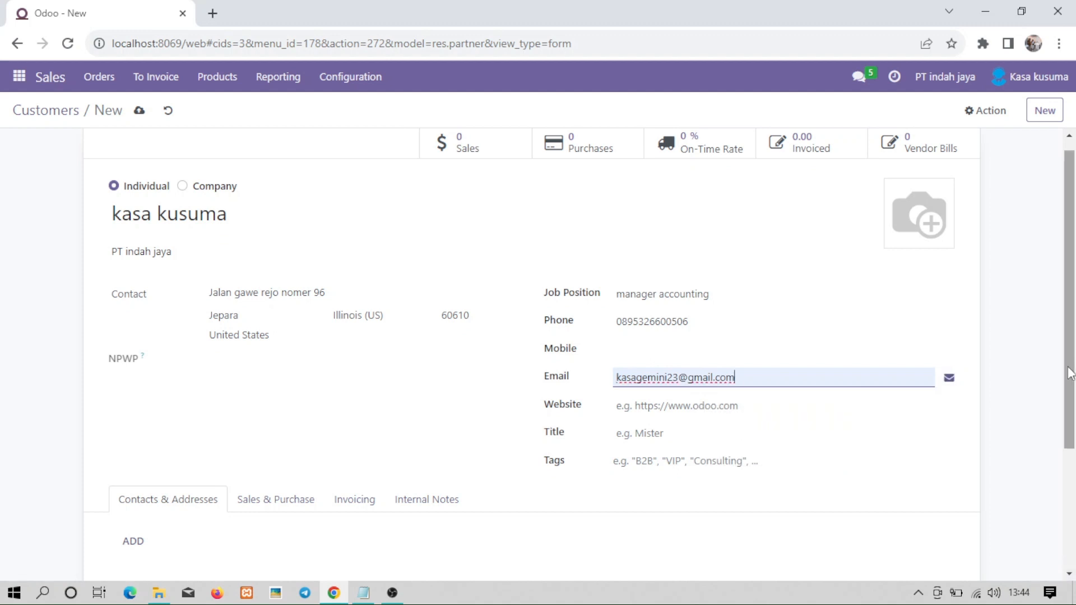
scroll(1070, 374, "down", 2)
scroll(1068, 378, "up", 2)
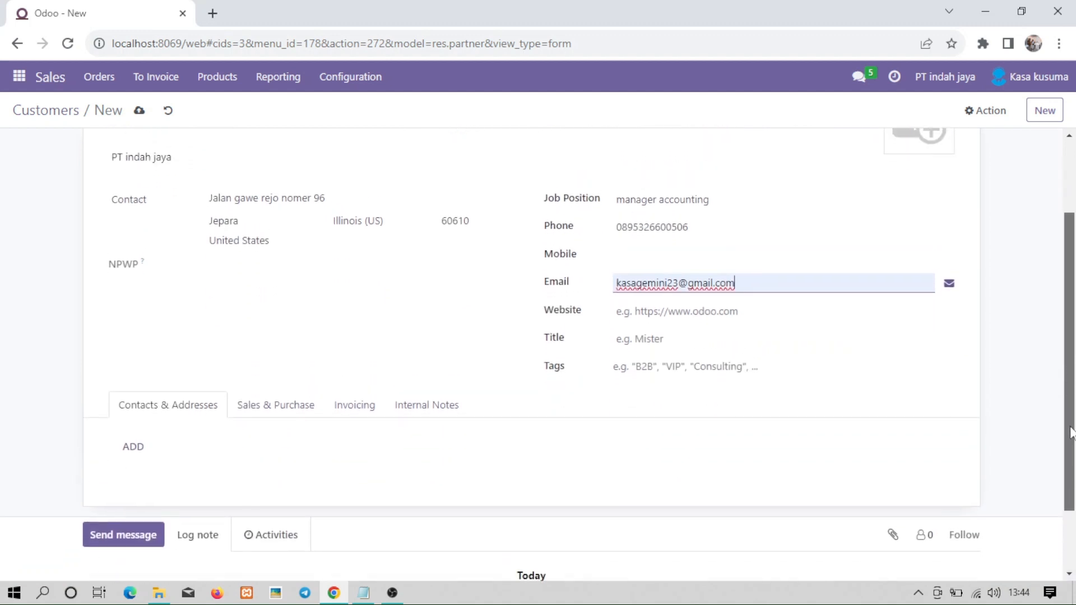
scroll(1067, 378, "down", 1)
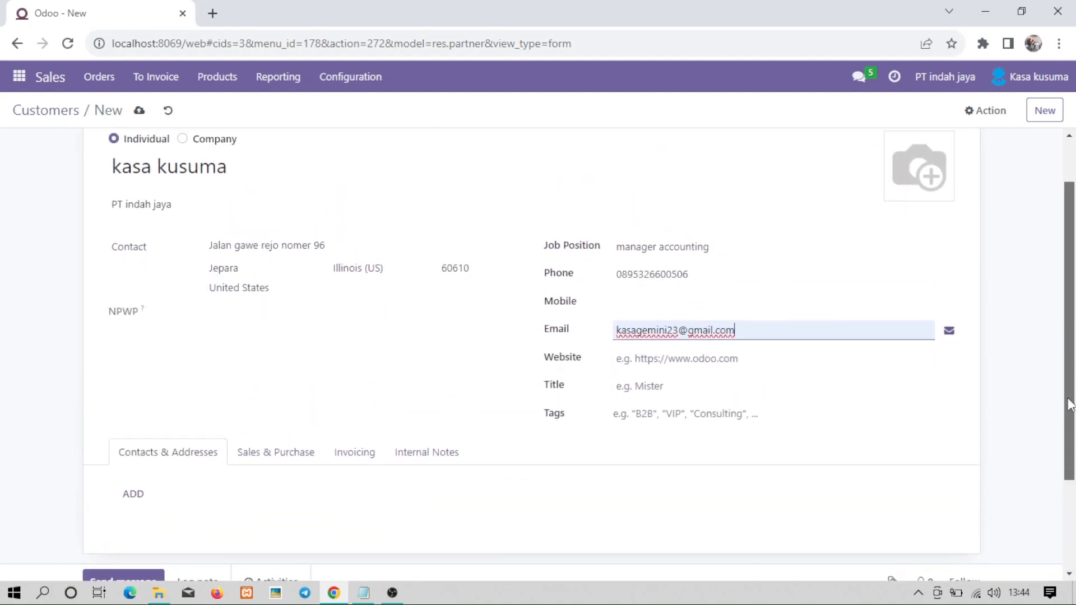
left_click(245, 286)
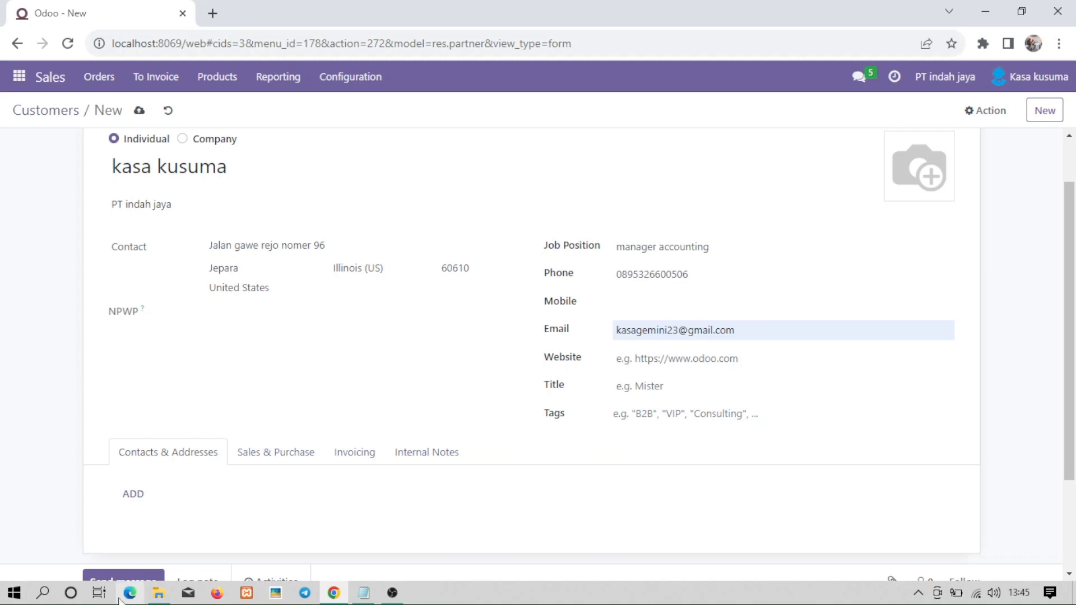
scroll(136, 576, "down", 5)
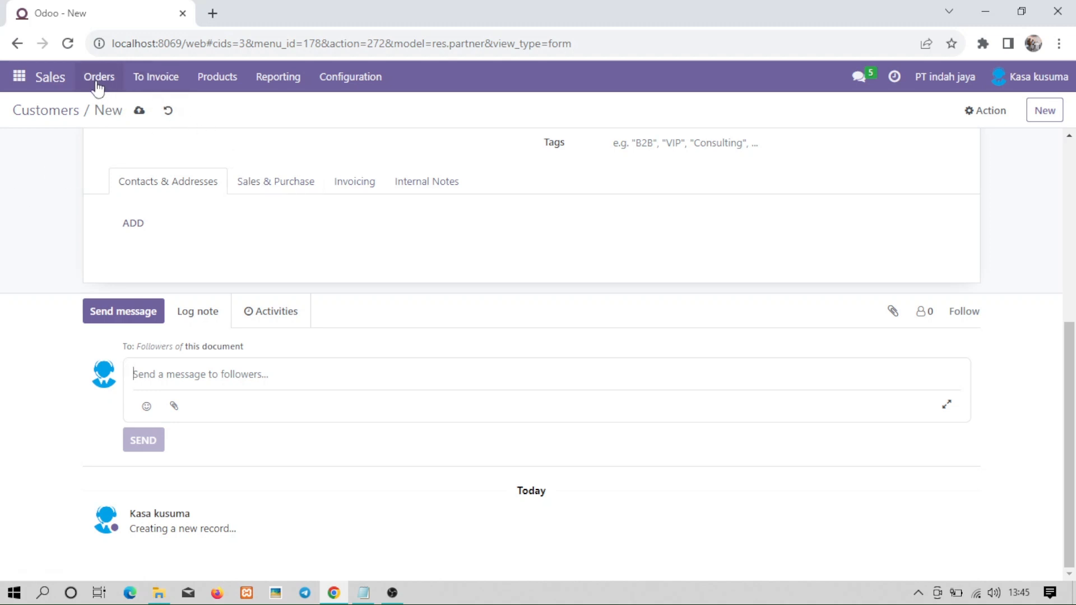
Return to the Sales Customers list to see the new contact.
left_click(60, 84)
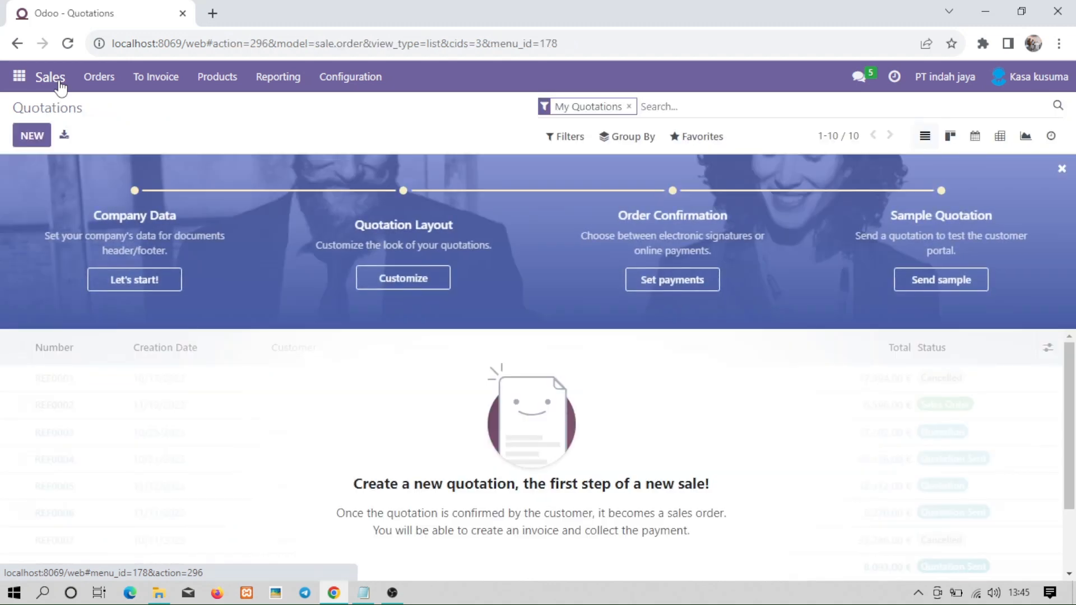
left_click(98, 83)
left_click(110, 166)
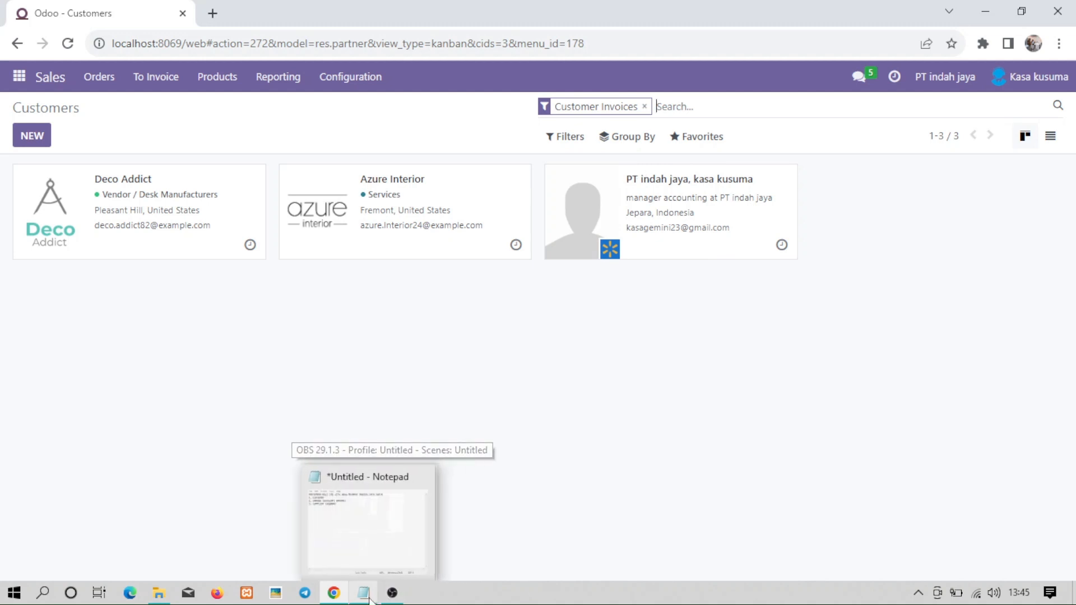
Add the note line 'selanjutnya kita akan mebuat master data barang (vendor)' and minimise Notepad.
left_click(365, 595)
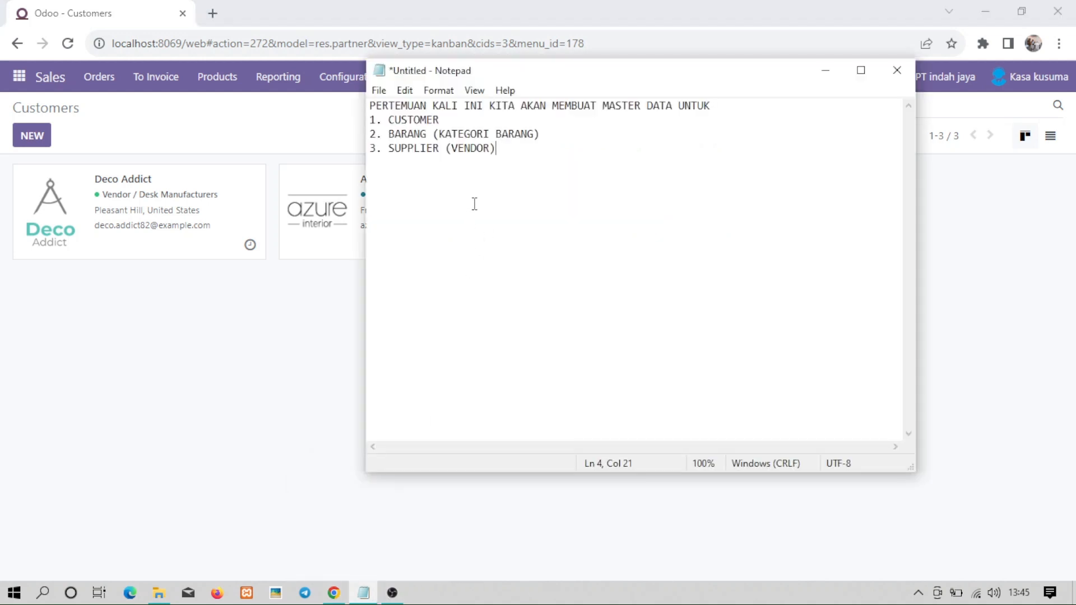
key("Return")
key("Return")
type("selanjutnya kita")
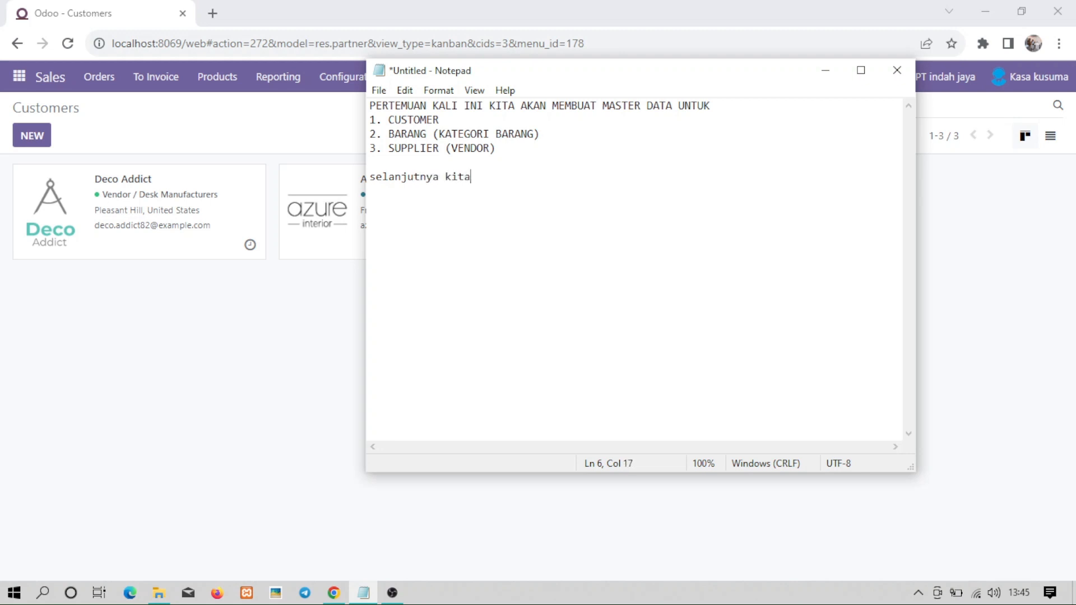
type(" akan mebuat")
type("master s")
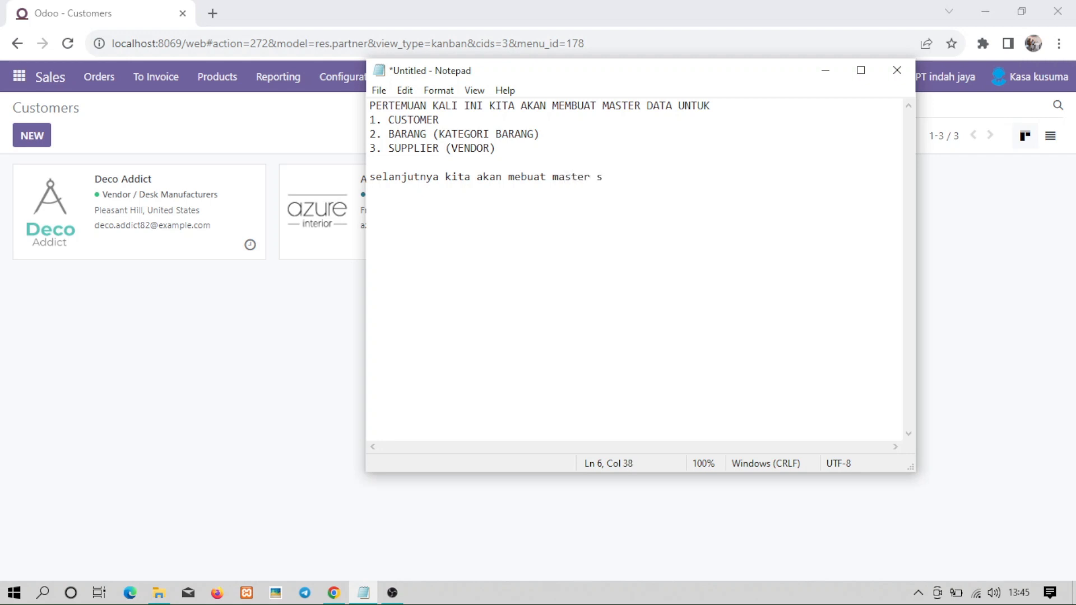
key("BackSpace")
type("data barang (vendor")
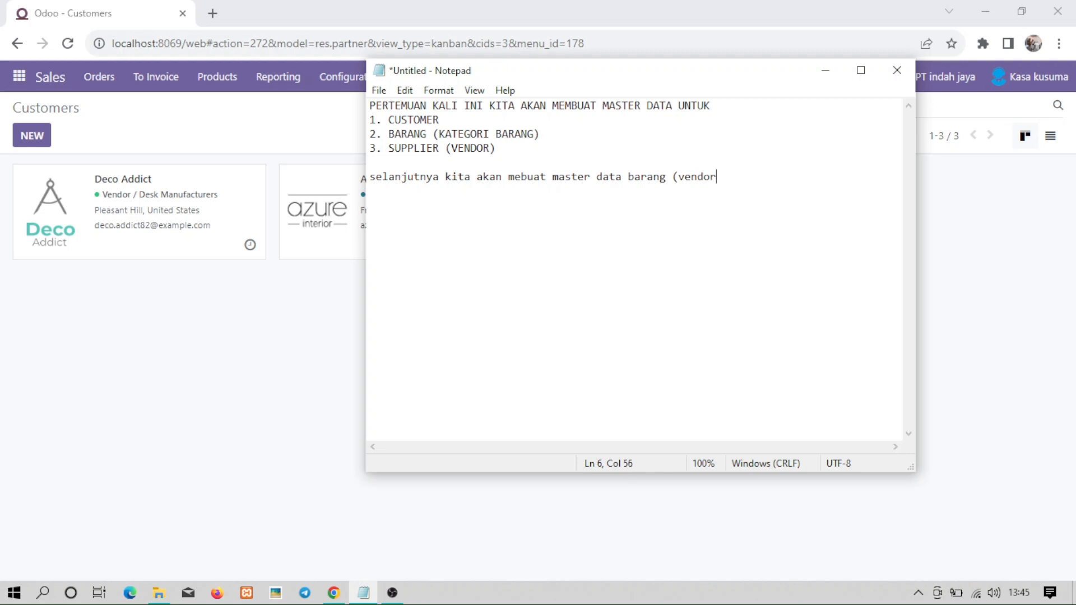
type(")")
left_click(821, 65)
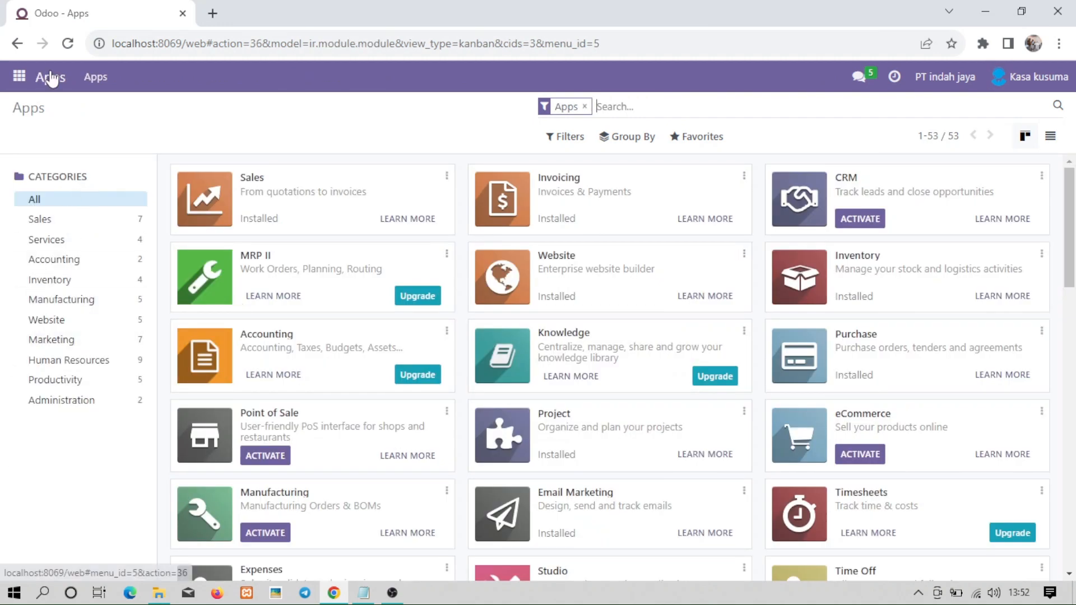
Open Purchase > Orders > Purchase Orders, start a new order, then discard it.
left_click(21, 78)
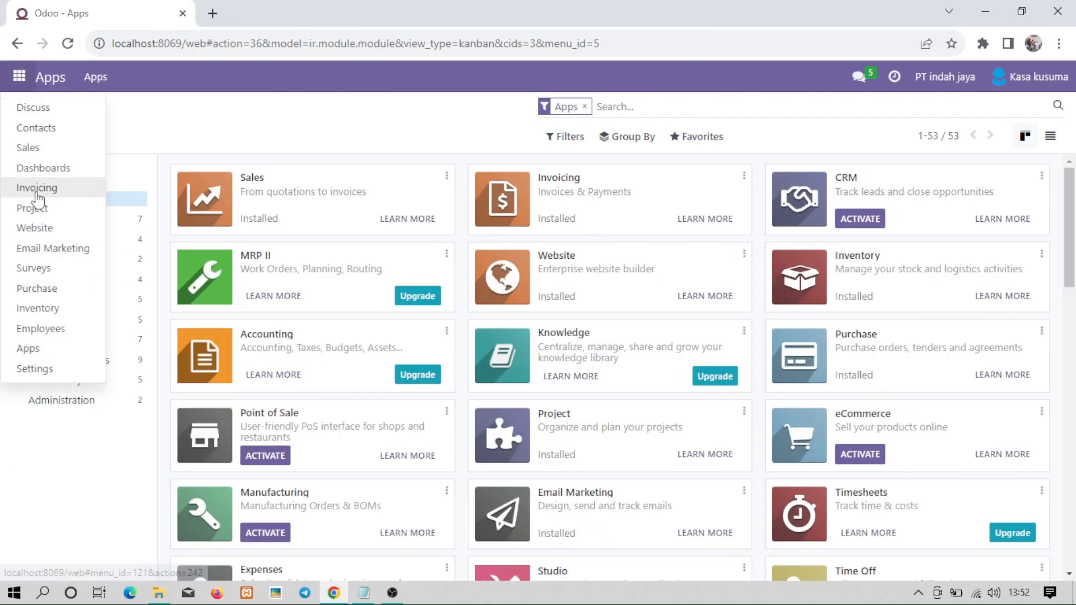
left_click(36, 289)
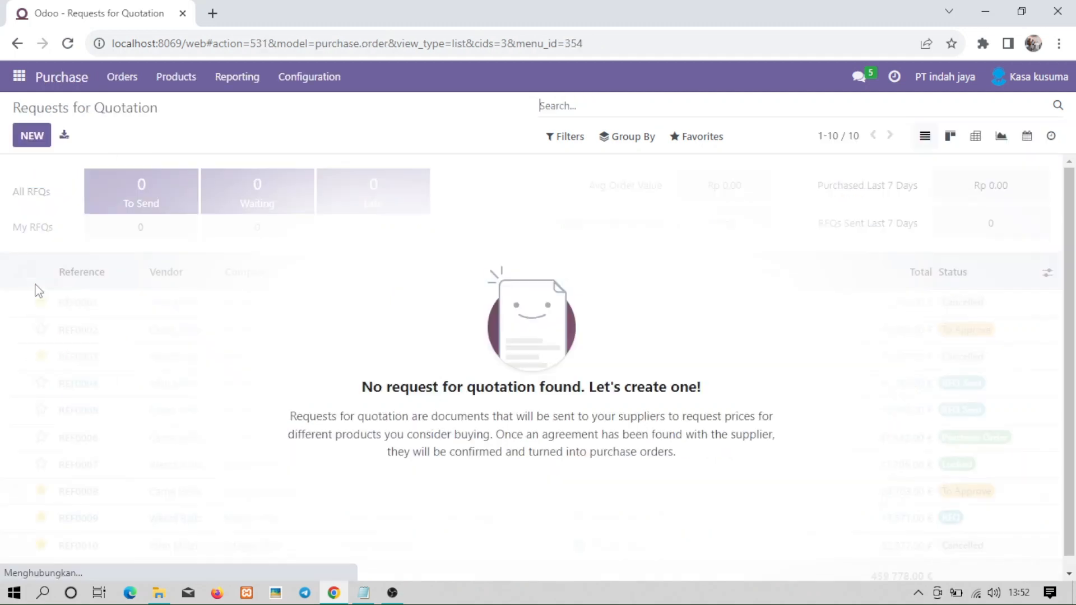
left_click(122, 81)
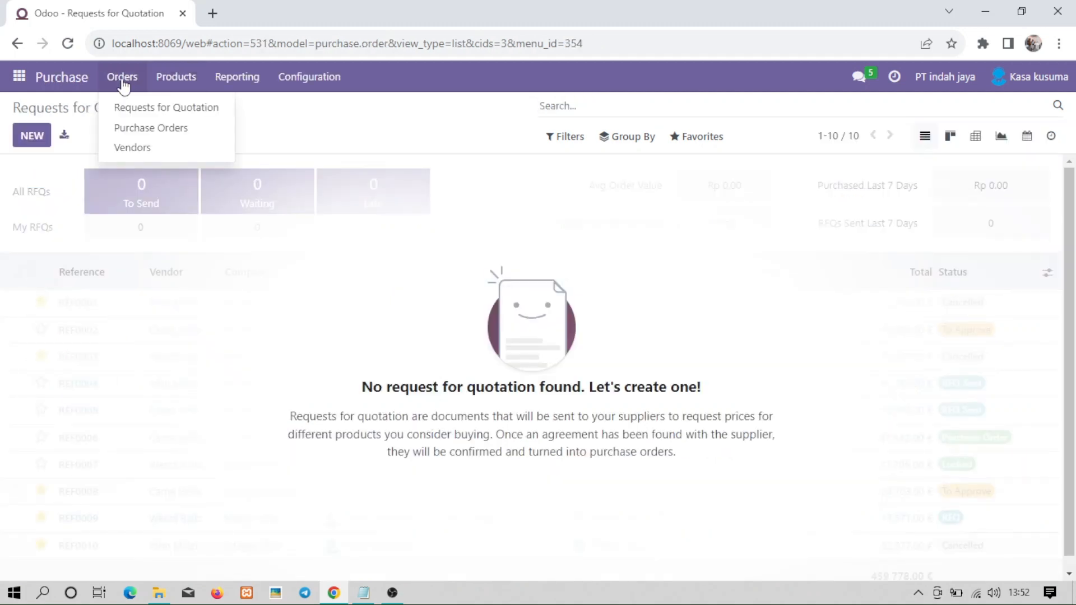
left_click(127, 130)
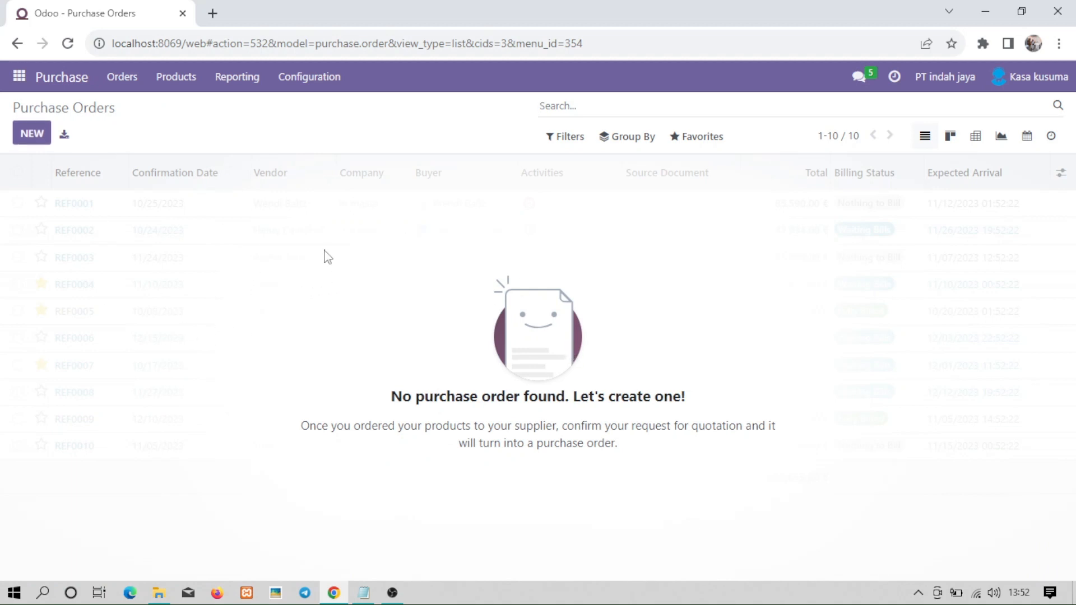
left_click(32, 137)
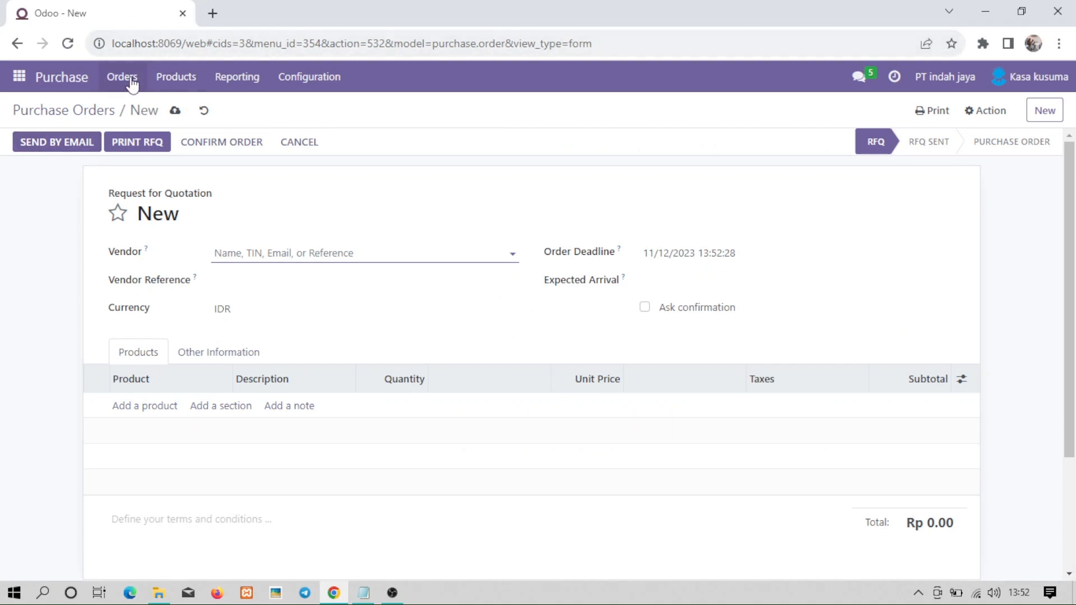
left_click(204, 110)
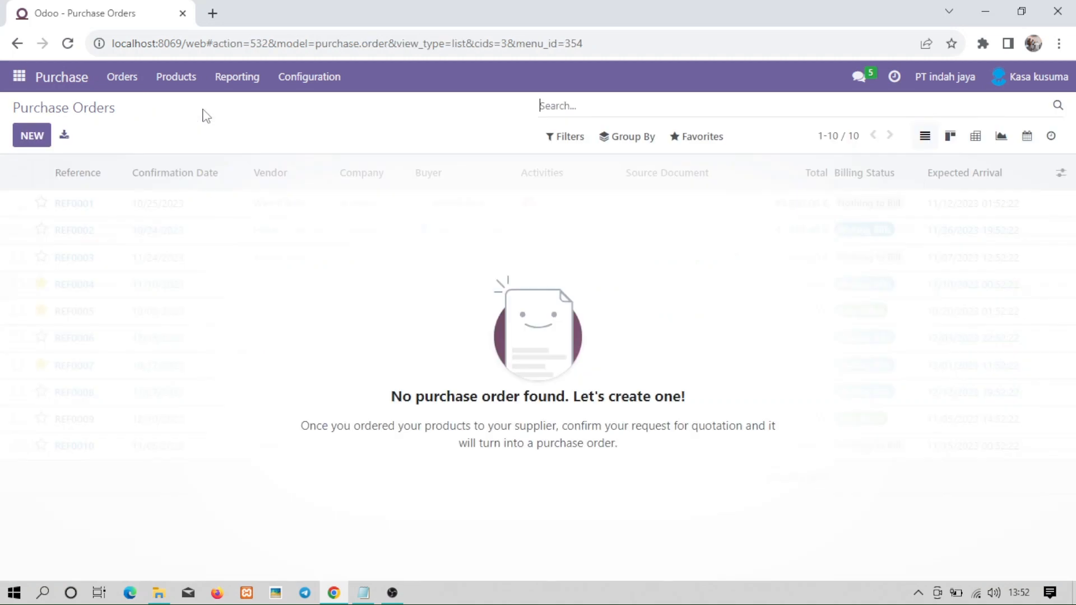
Start a new blank request for quotation.
left_click(118, 81)
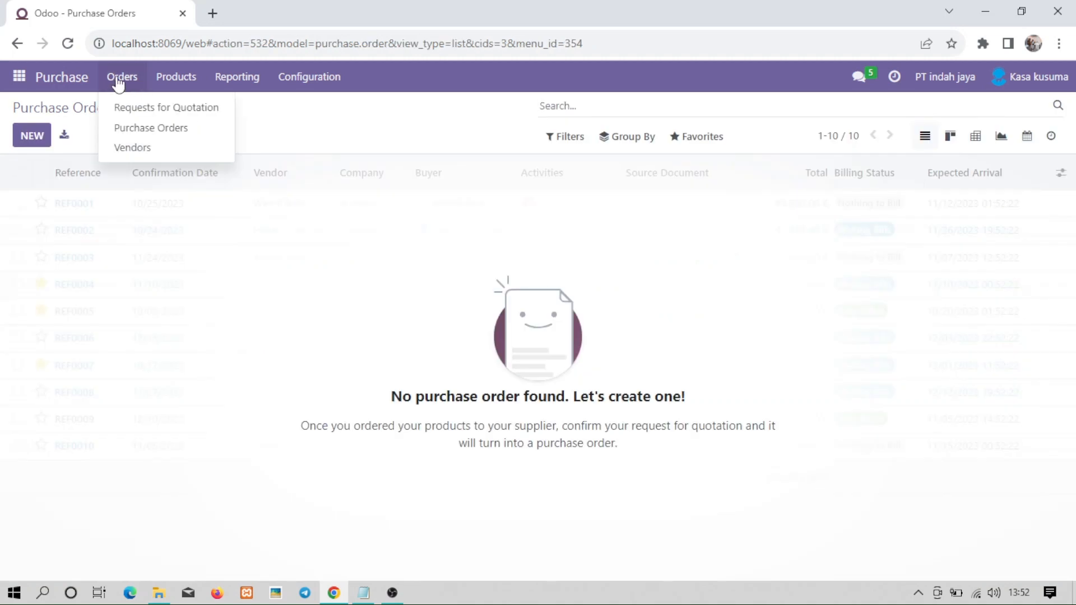
mouse_move(175, 82)
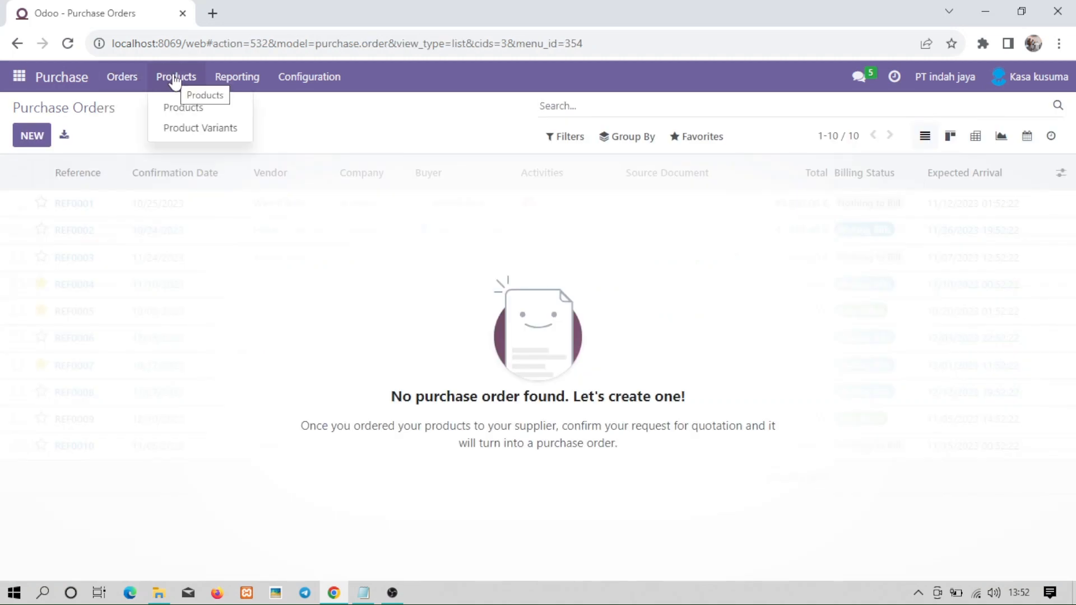
left_click(125, 78)
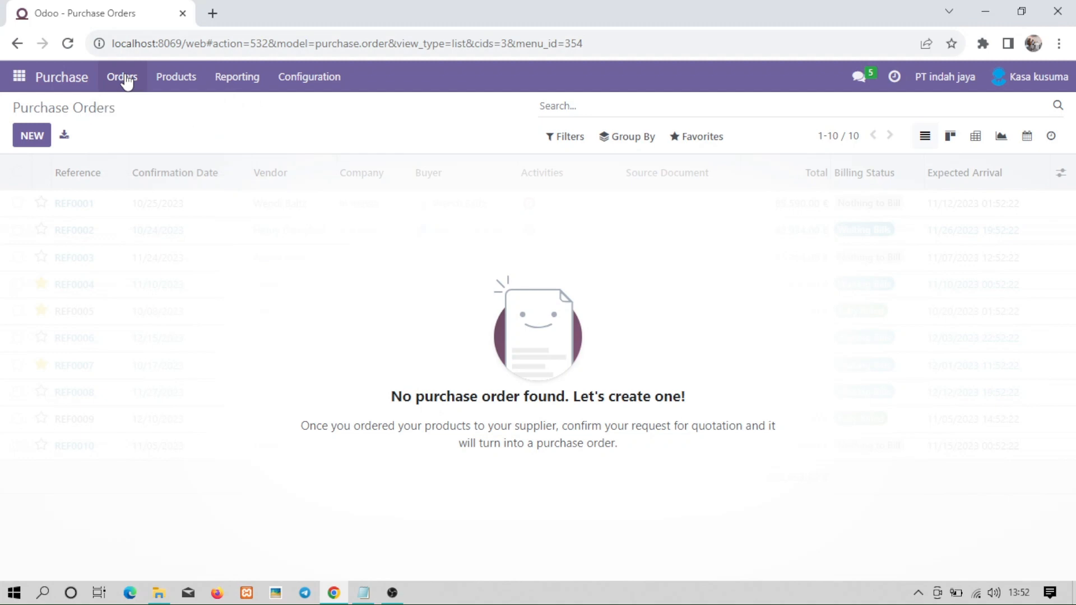
left_click(24, 138)
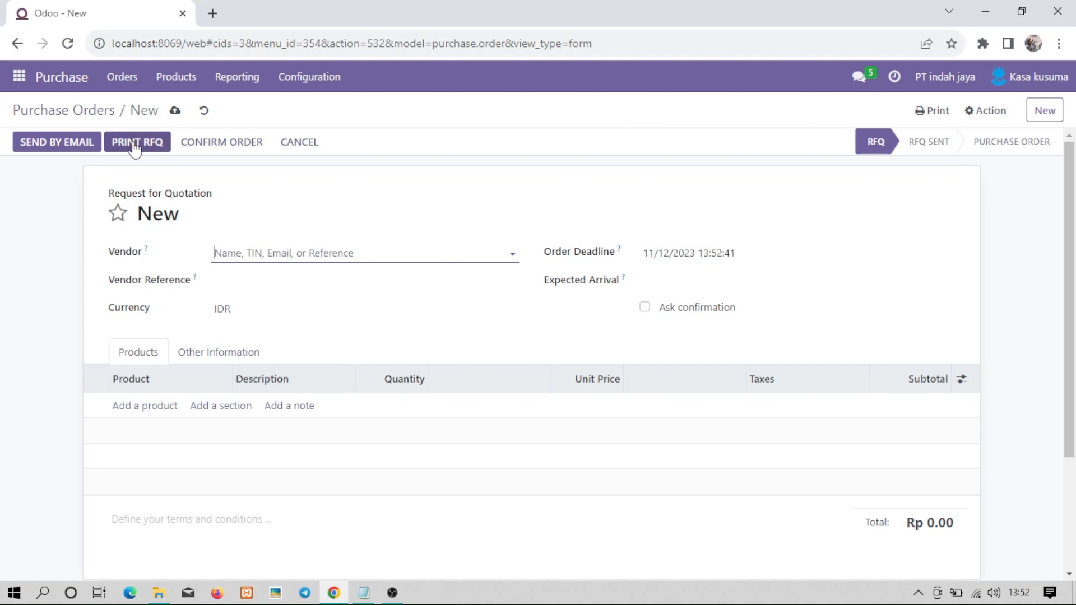
Look through the Inventory app's Operations and Products menus.
left_click(18, 81)
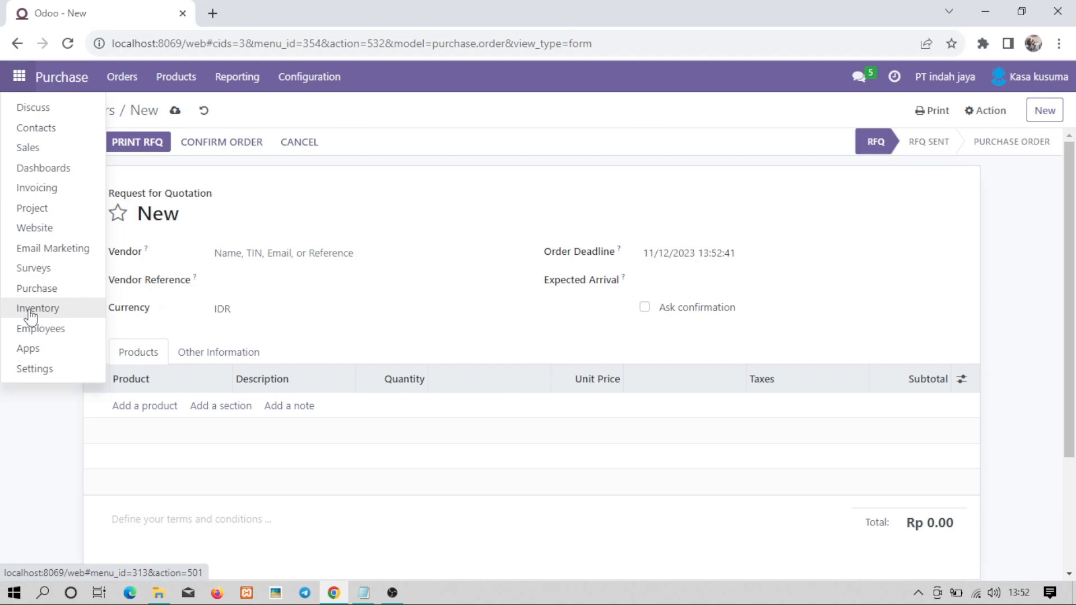
left_click(30, 315)
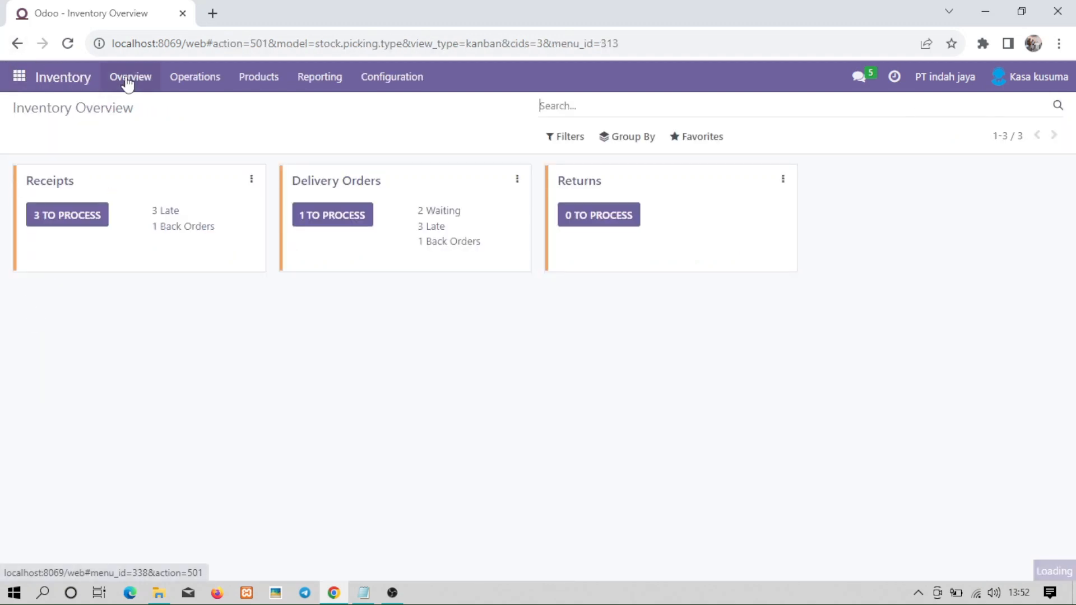
left_click(195, 84)
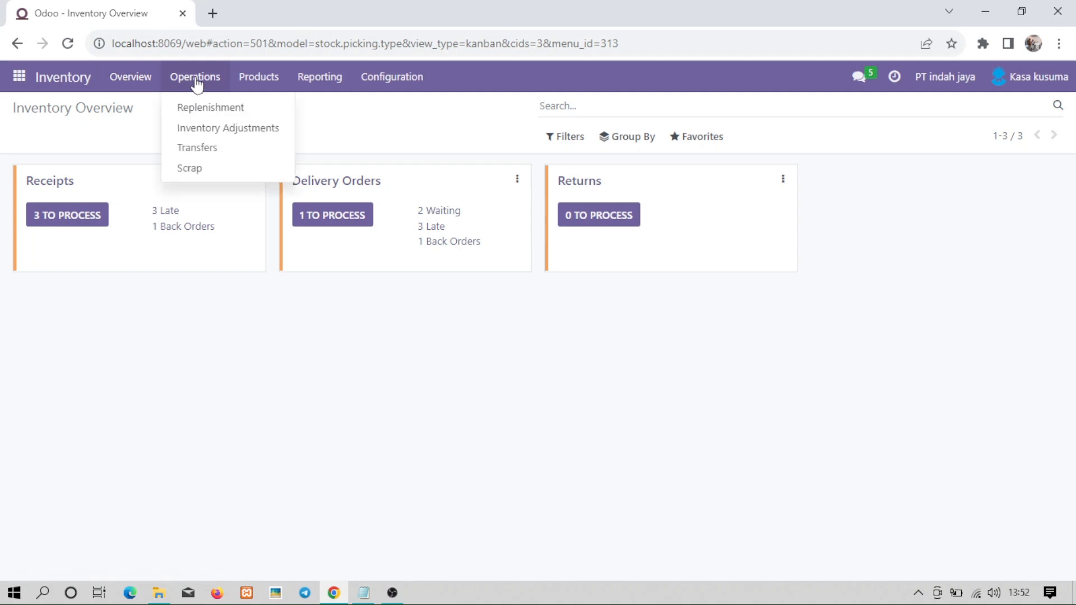
left_click(259, 81)
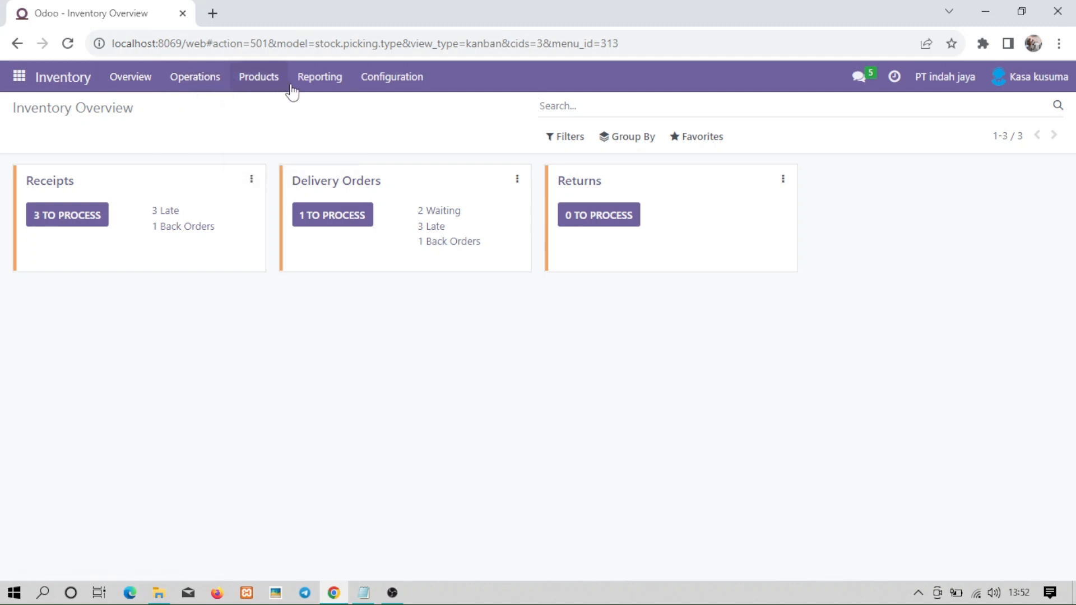
Back in Purchase, open the Orders > Vendors list.
left_click(22, 81)
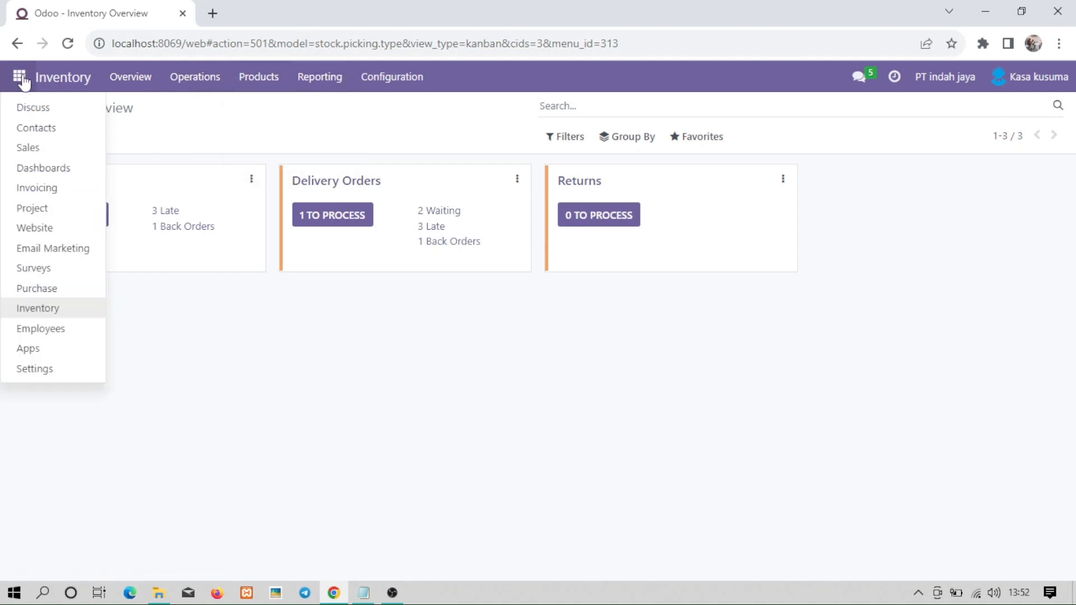
left_click(32, 288)
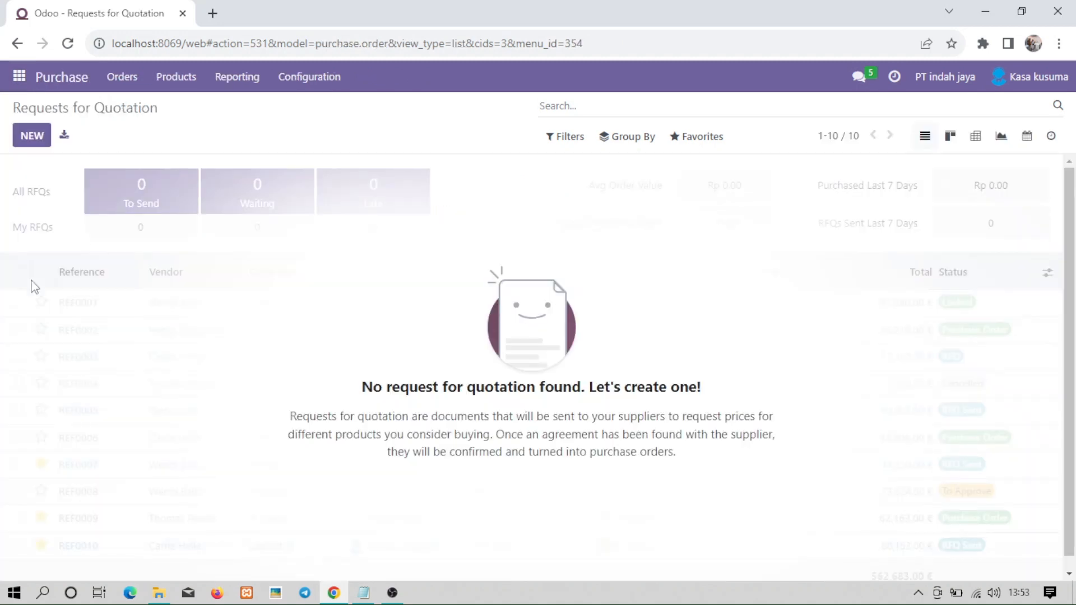
left_click(120, 81)
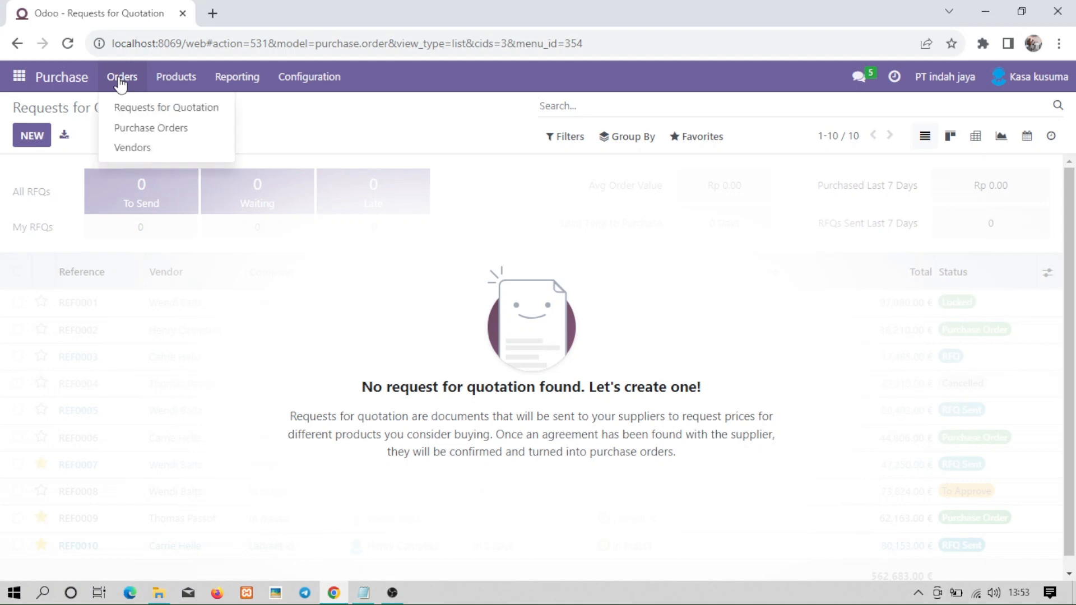
left_click(130, 148)
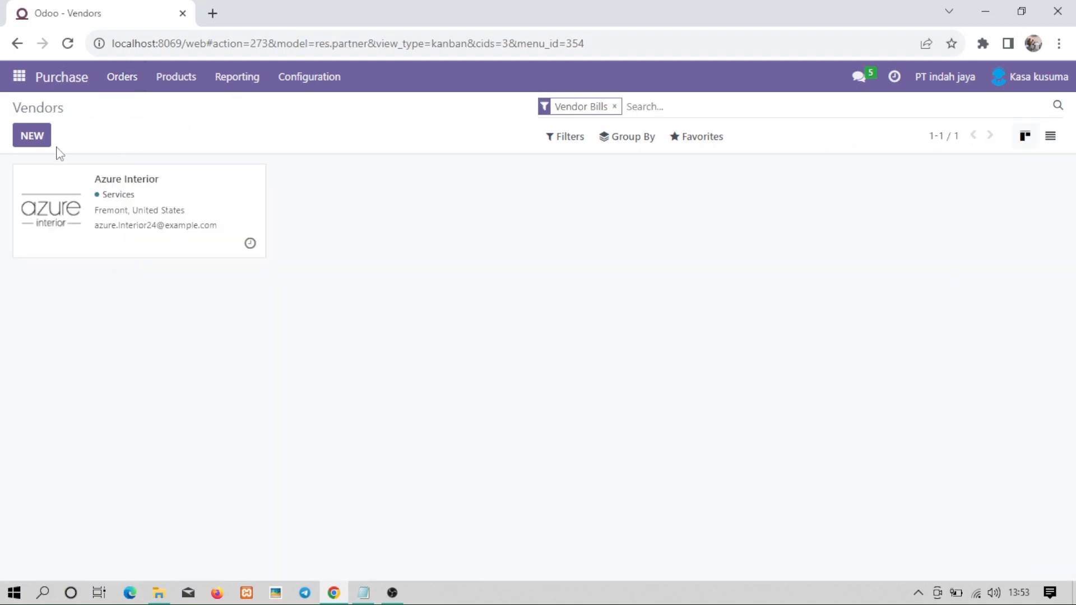
Start a new vendor named PT Tokopedia.
left_click(27, 139)
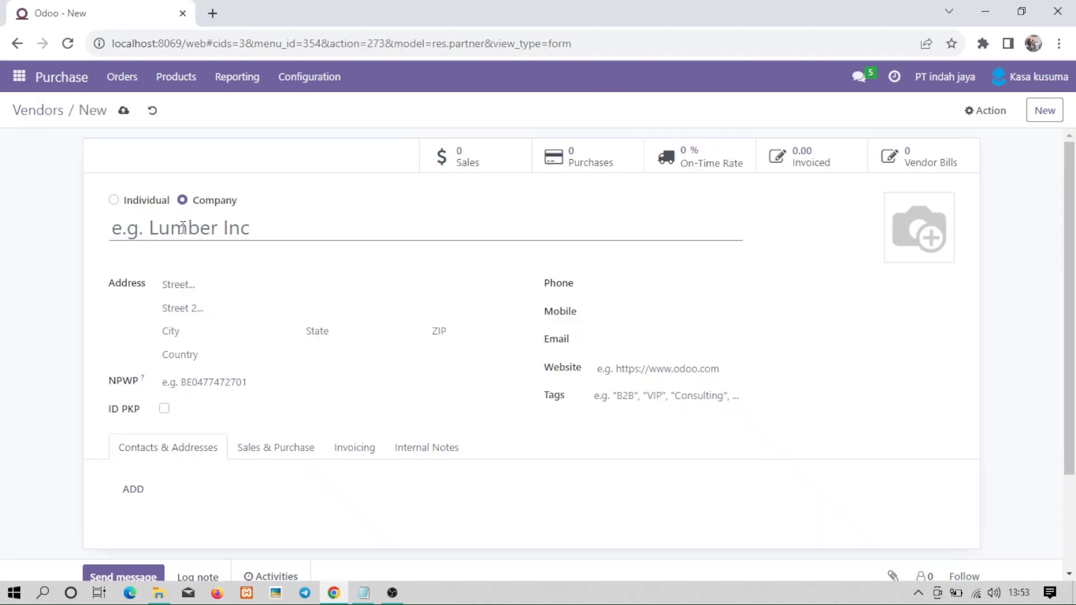
type("O")
key("BackSpace")
type("PT")
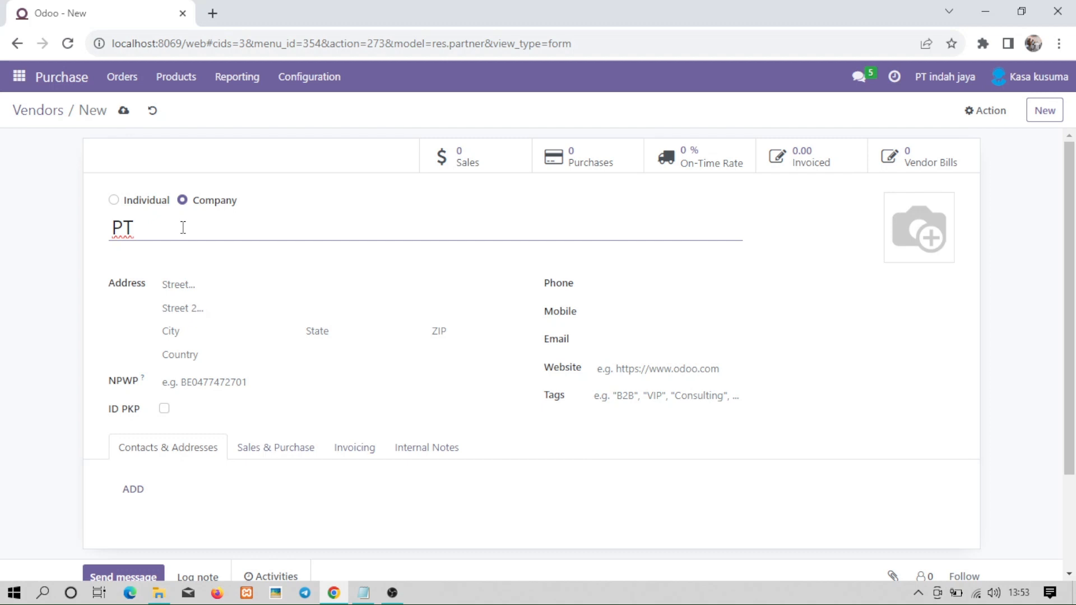
type(" toko")
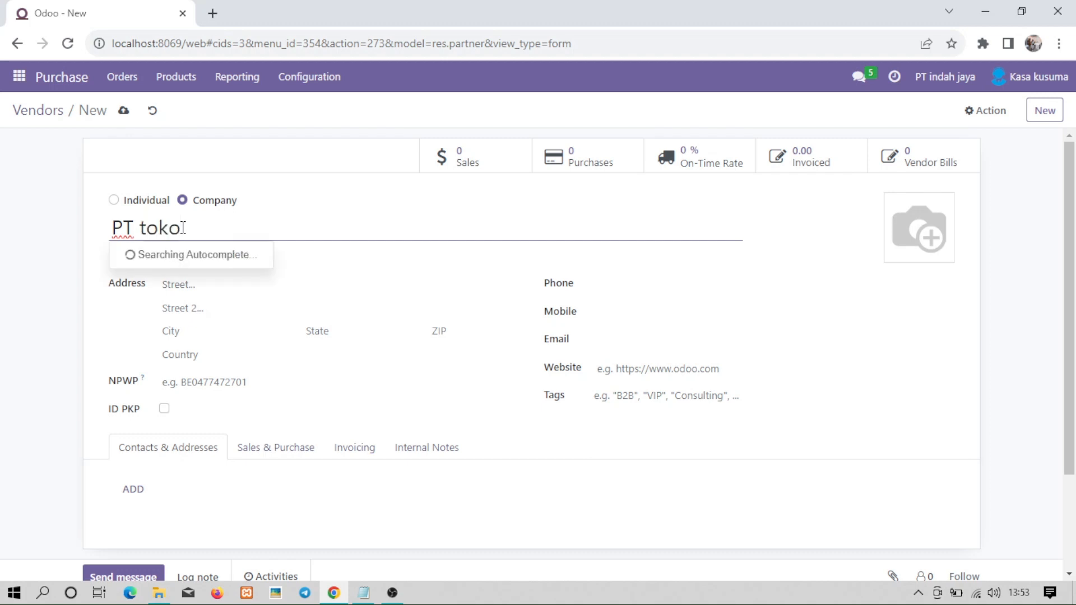
key("BackSpace")
key("BackSpace")
key("BackSpace")
key("BackSpace")
type("T T")
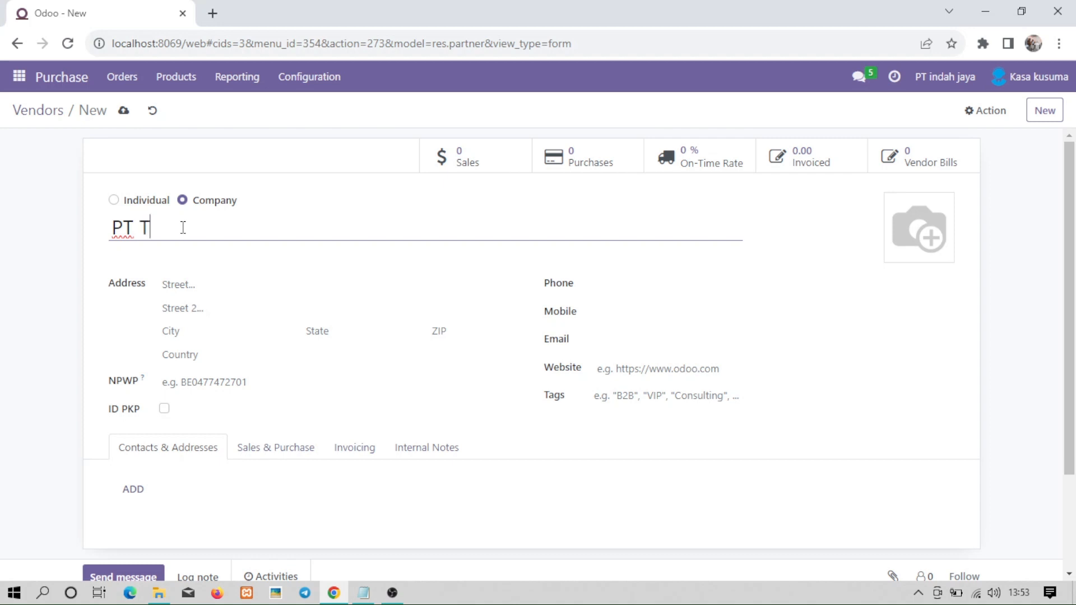
type("okop")
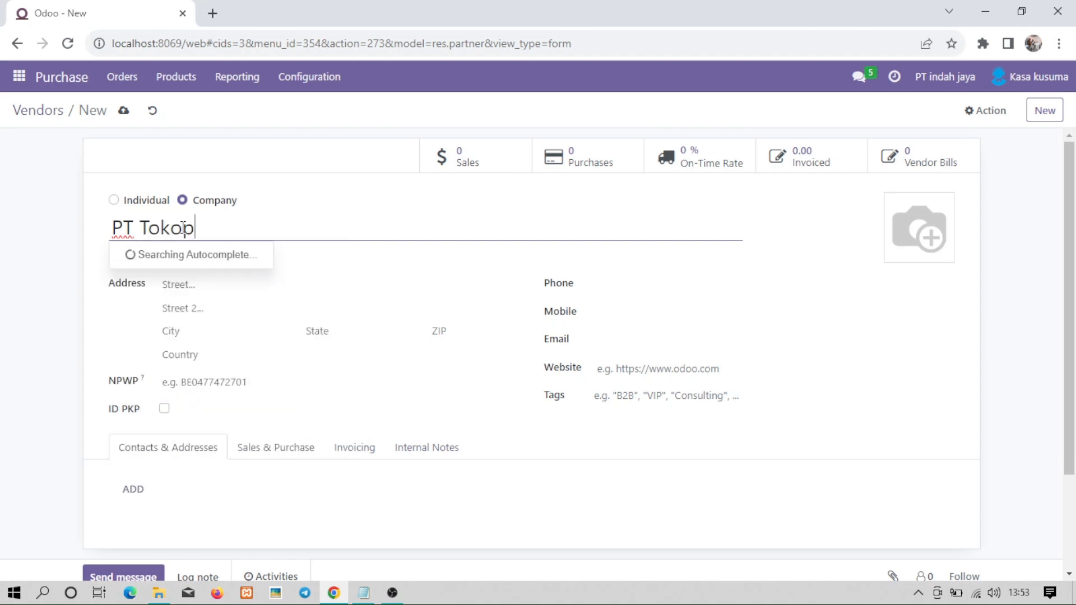
type("edia")
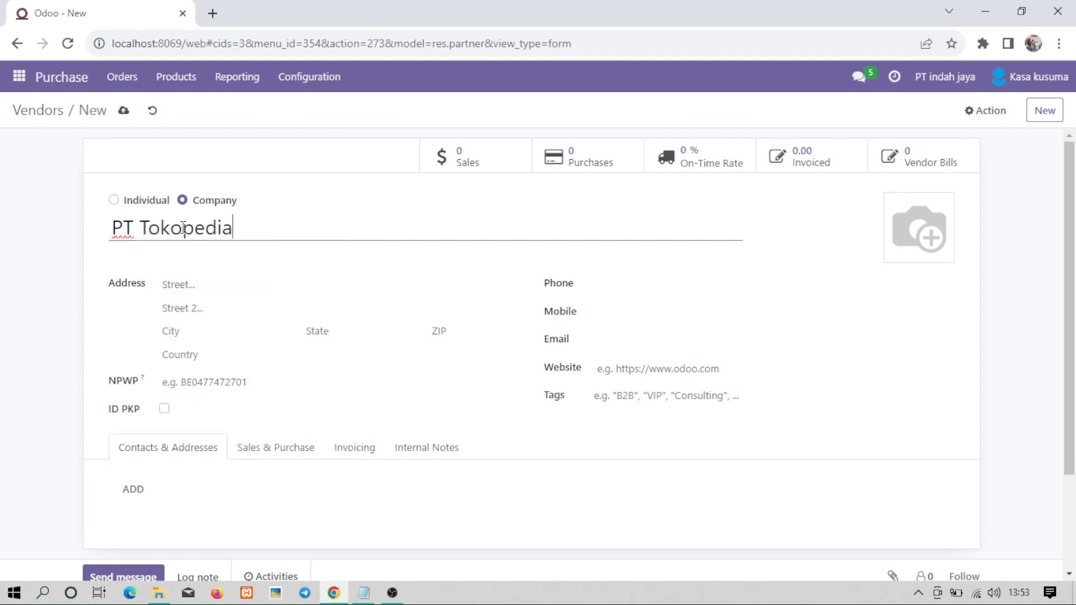
Enter the vendor's street address, city Jakarta and country Indonesia.
left_click(180, 292)
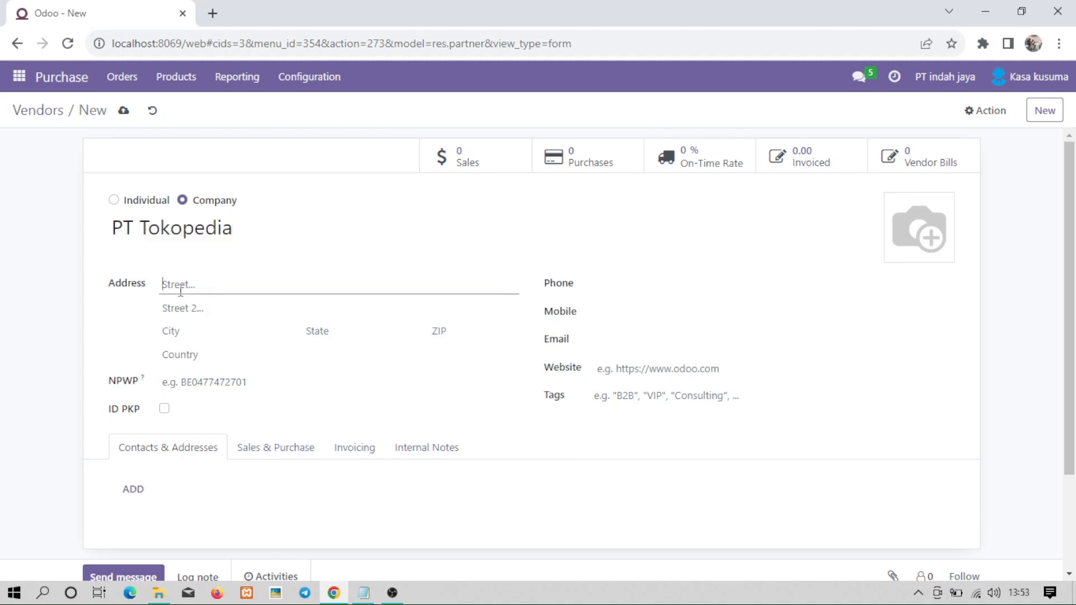
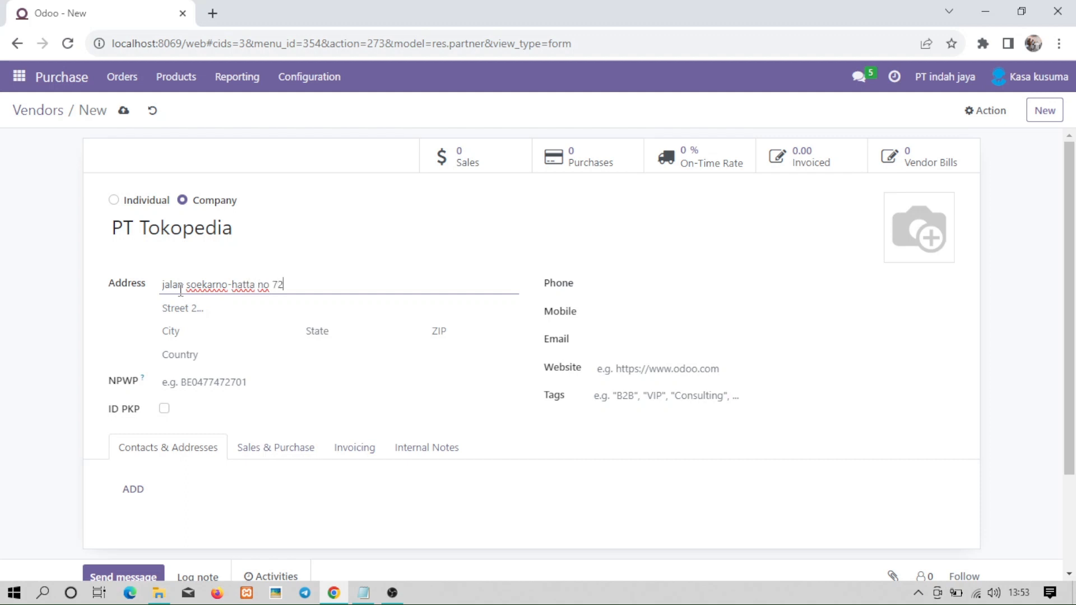
left_click(185, 329)
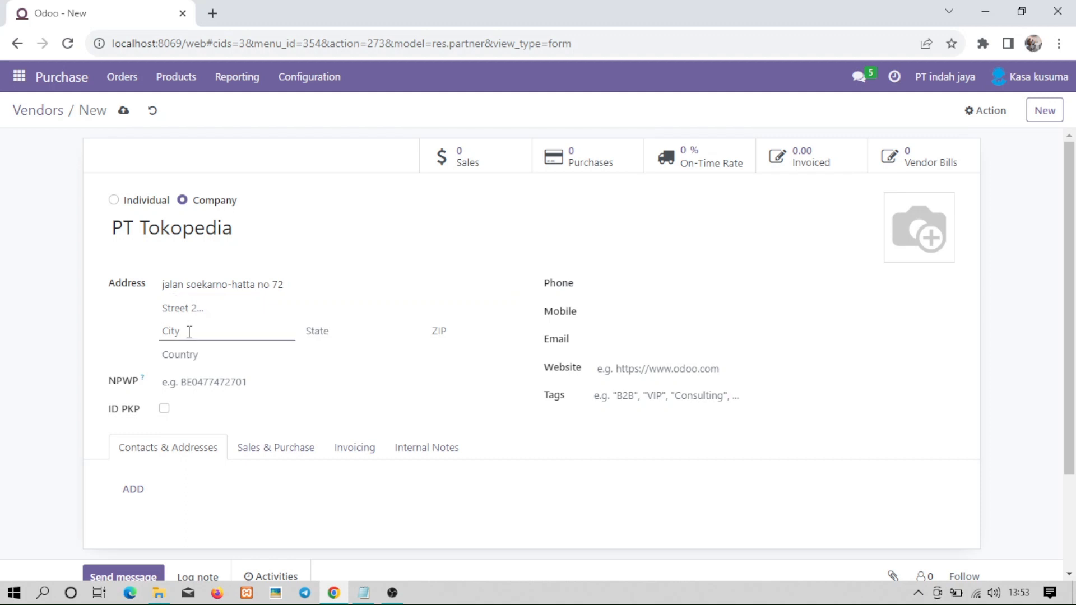
type("jaka")
key("BackSpace")
key("BackSpace")
key("BackSpace")
type("Jakarta")
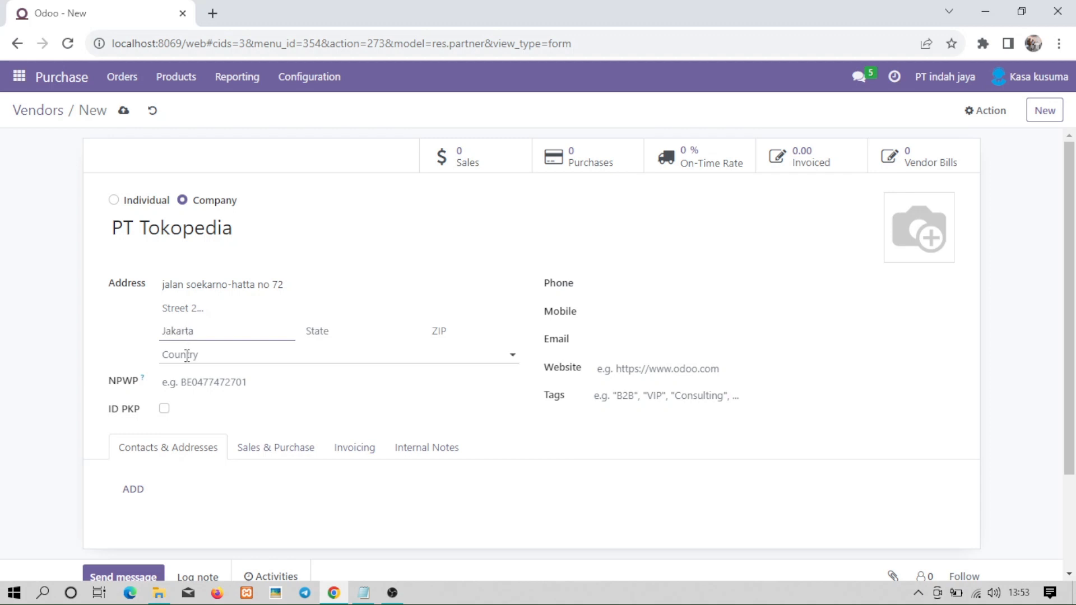
left_click(186, 354)
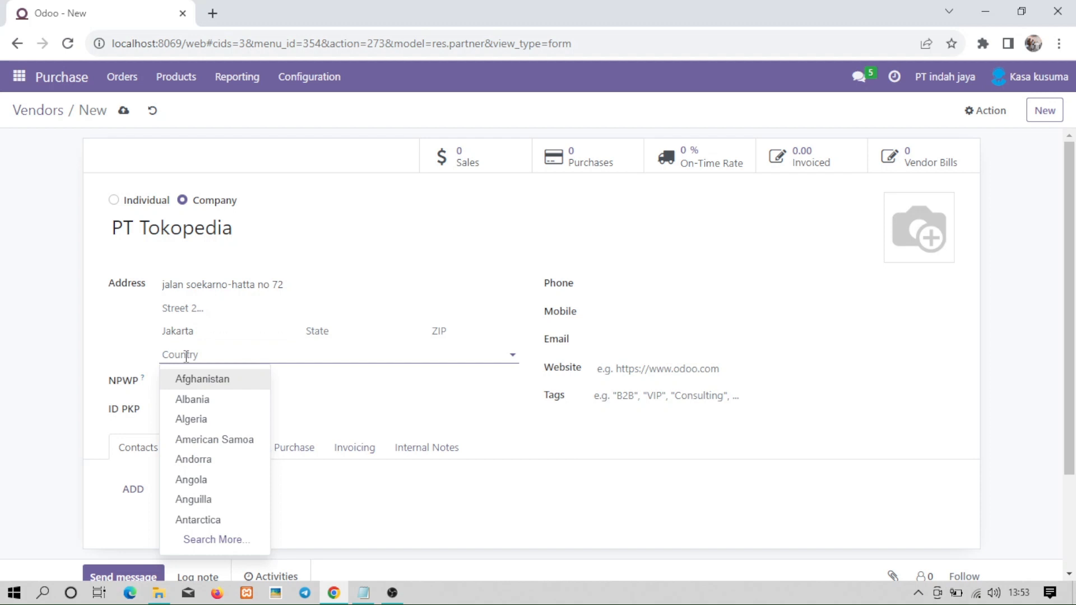
type("indp")
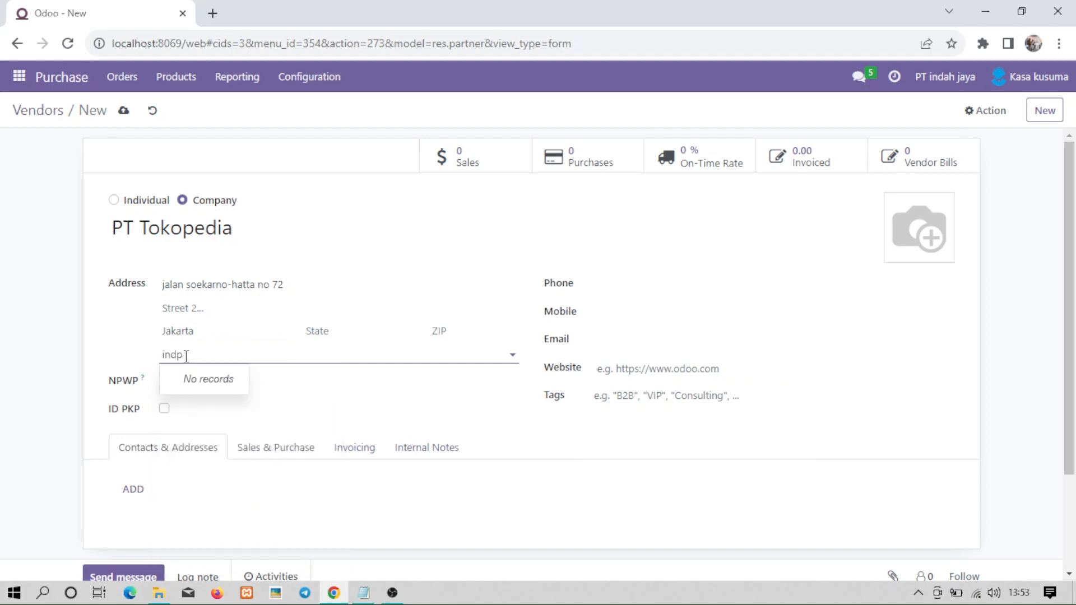
key("BackSpace")
type("o")
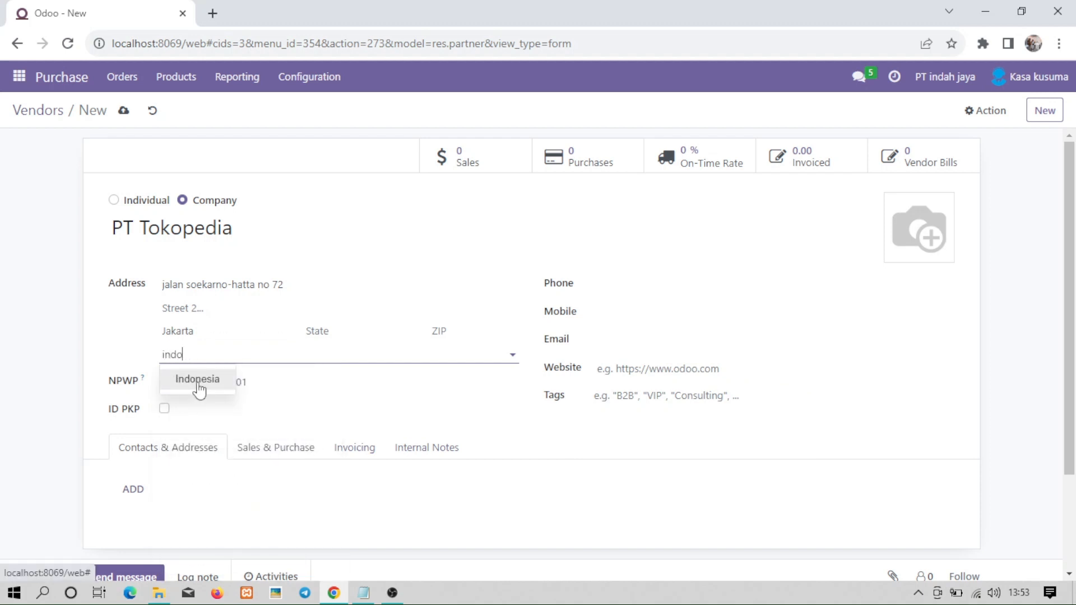
left_click(197, 380)
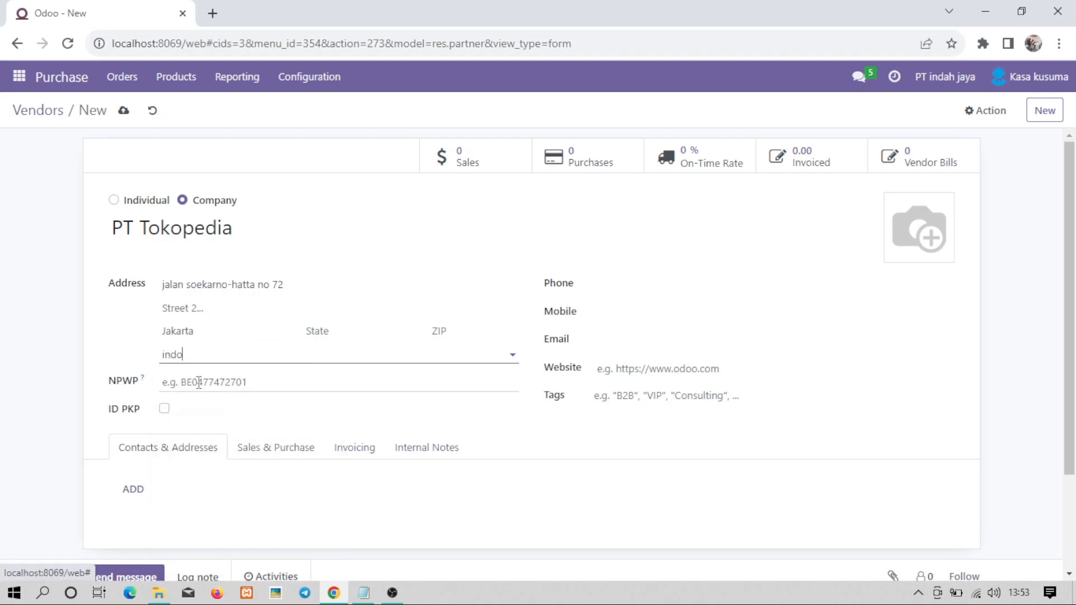
left_click(617, 285)
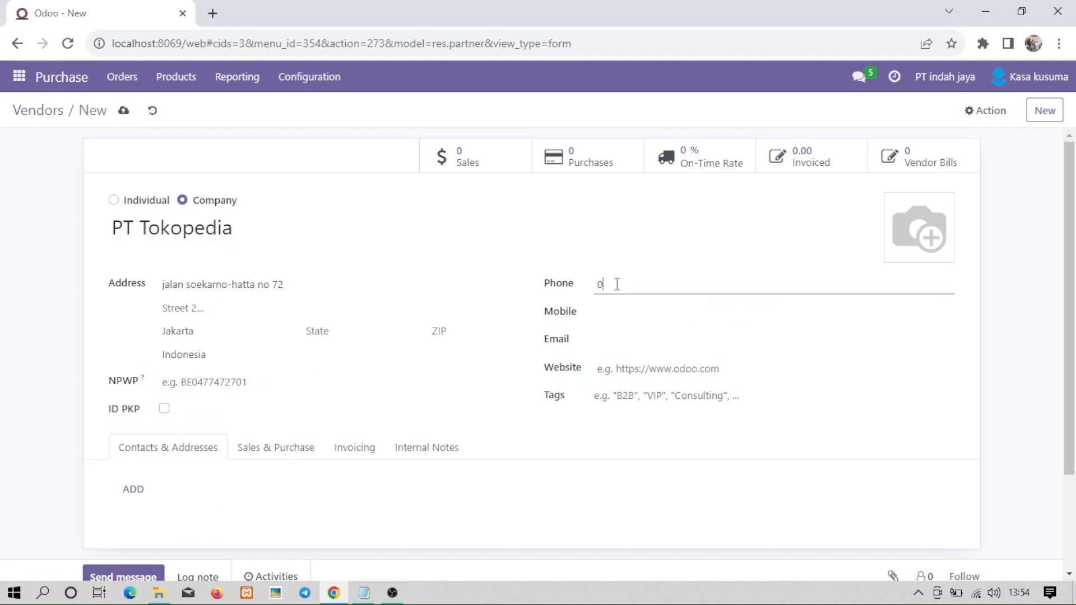
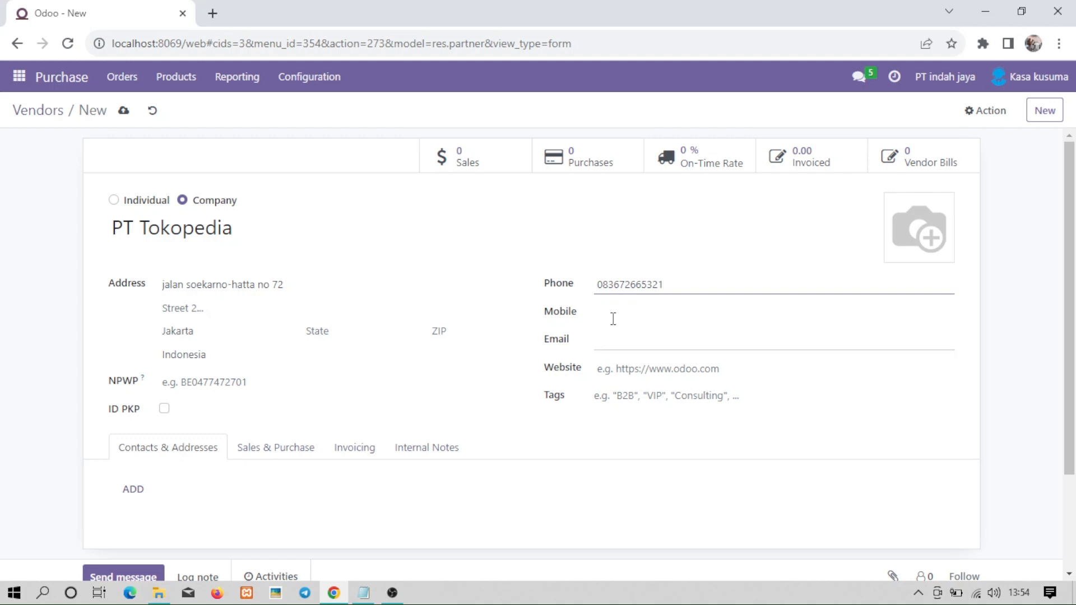
left_click(622, 339)
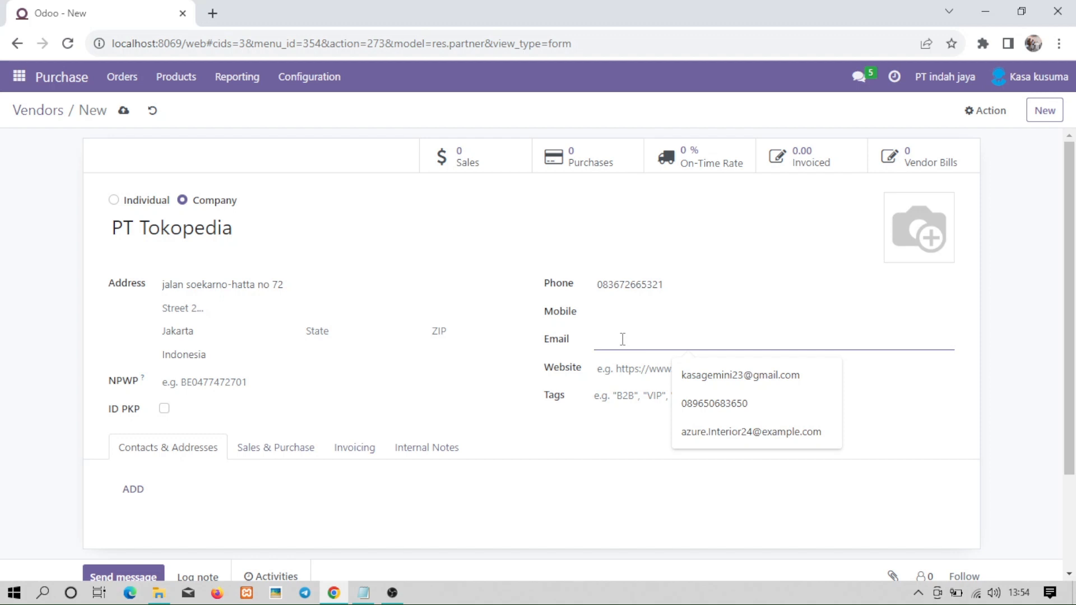
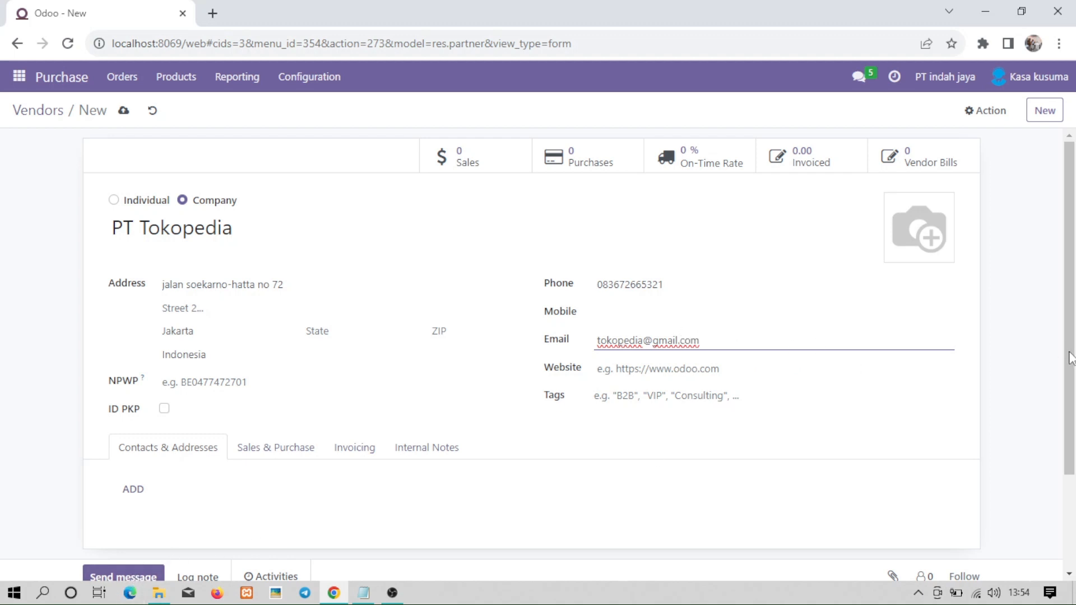
Save the vendor by reloading, confirm PT Tokopedia in the Vendors list, then switch to Notepad.
scroll(729, 337, "down", 1)
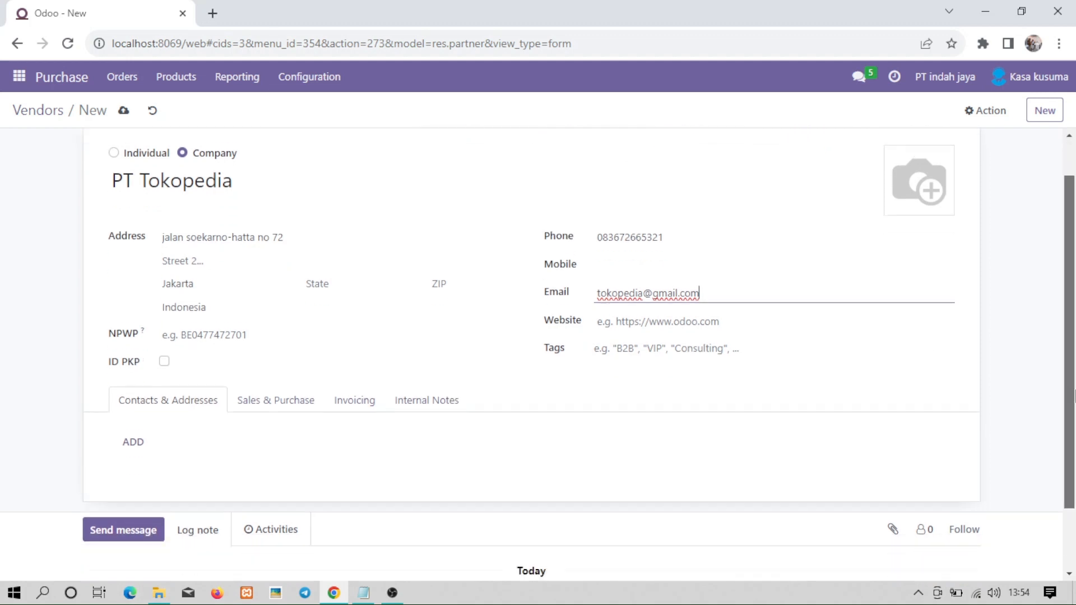
left_click(126, 525)
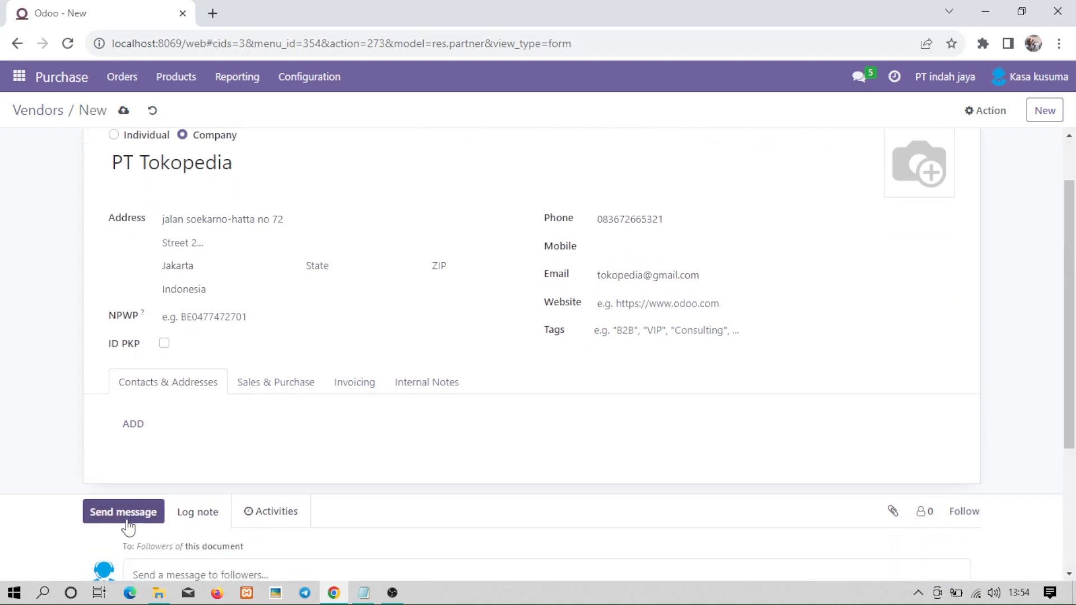
left_click(68, 44)
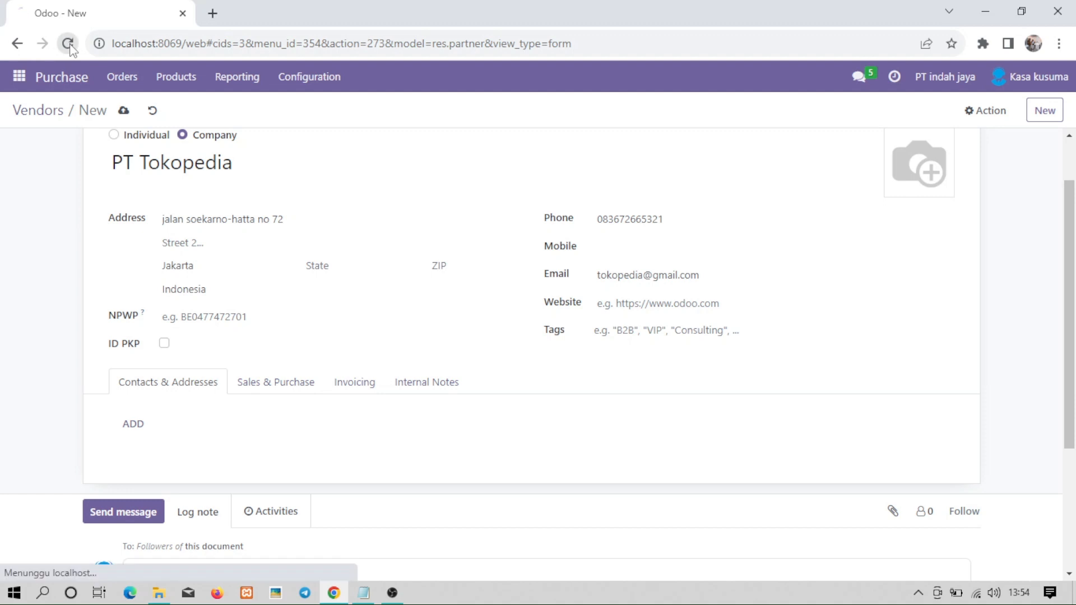
left_click(126, 80)
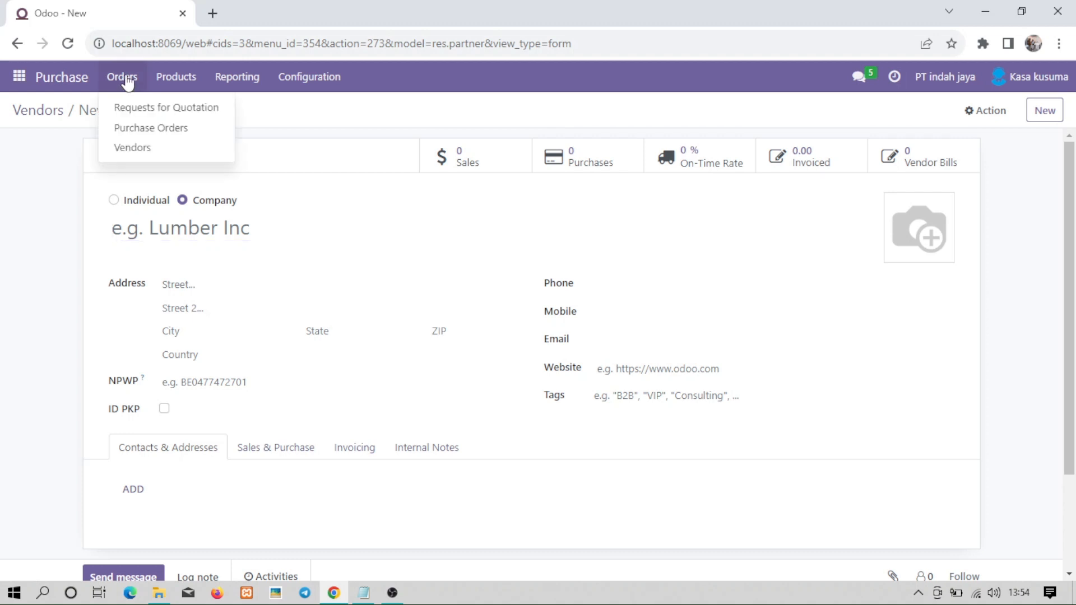
left_click(133, 149)
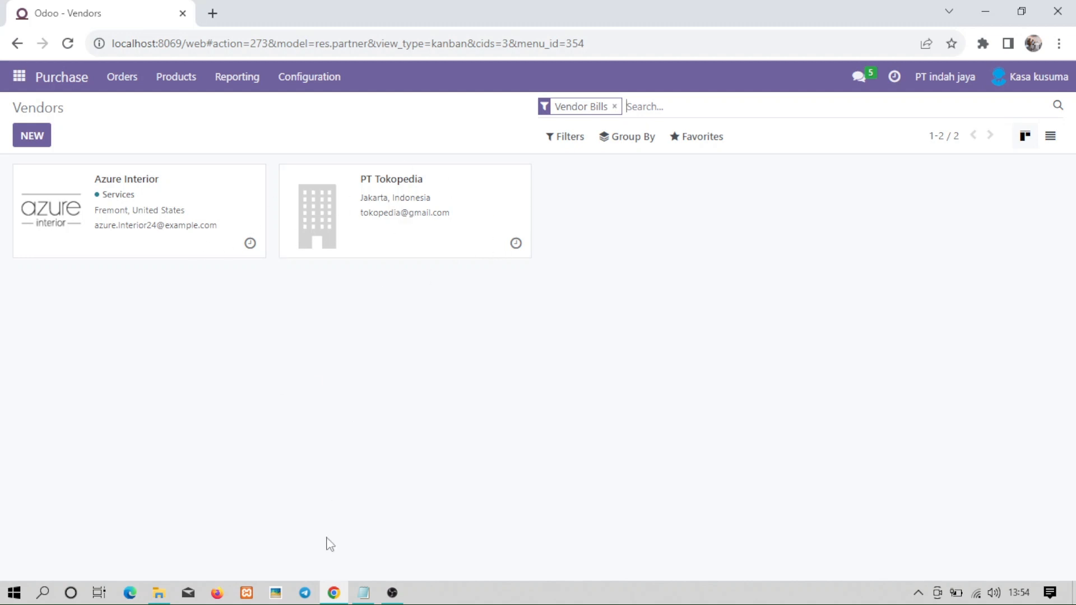
left_click(393, 593)
left_click(363, 593)
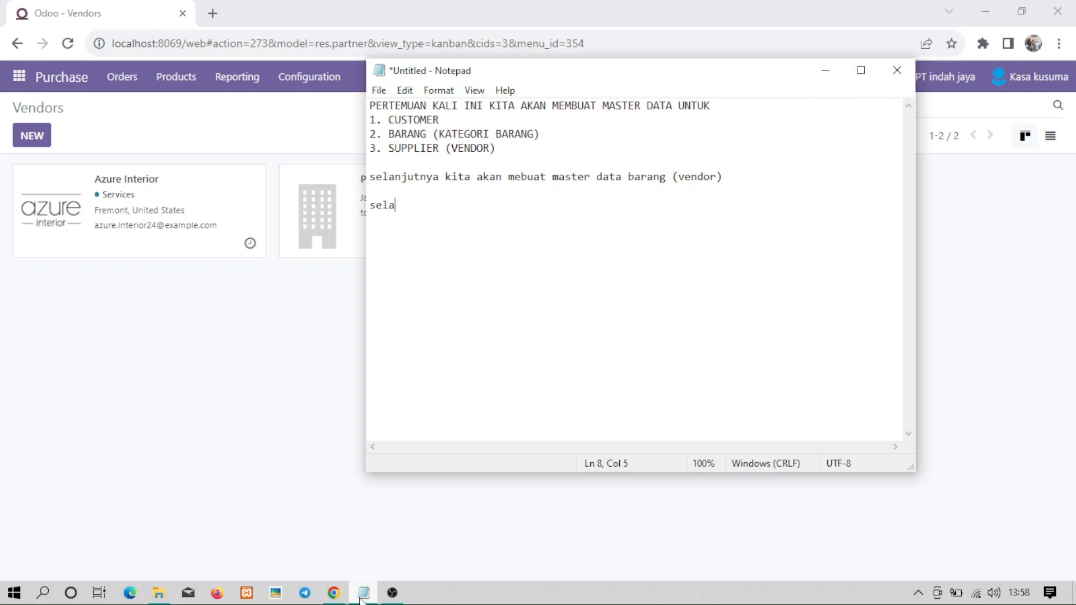
Finish the note line 'selanjutnya kita akan membuat master data product barang' and return to Odoo.
type("njutnya kita akan")
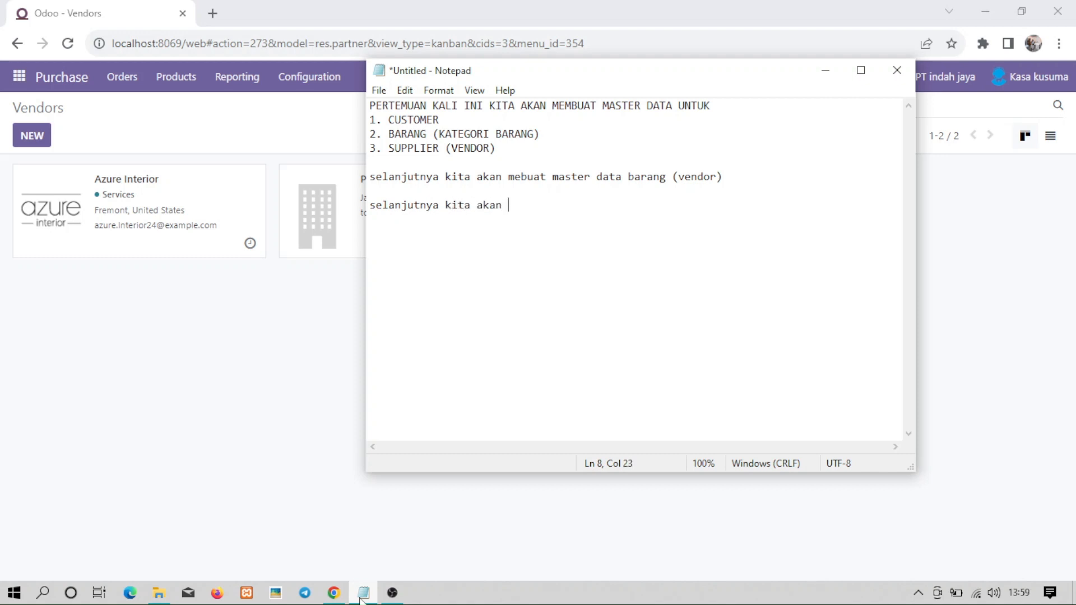
type(" membuat master ")
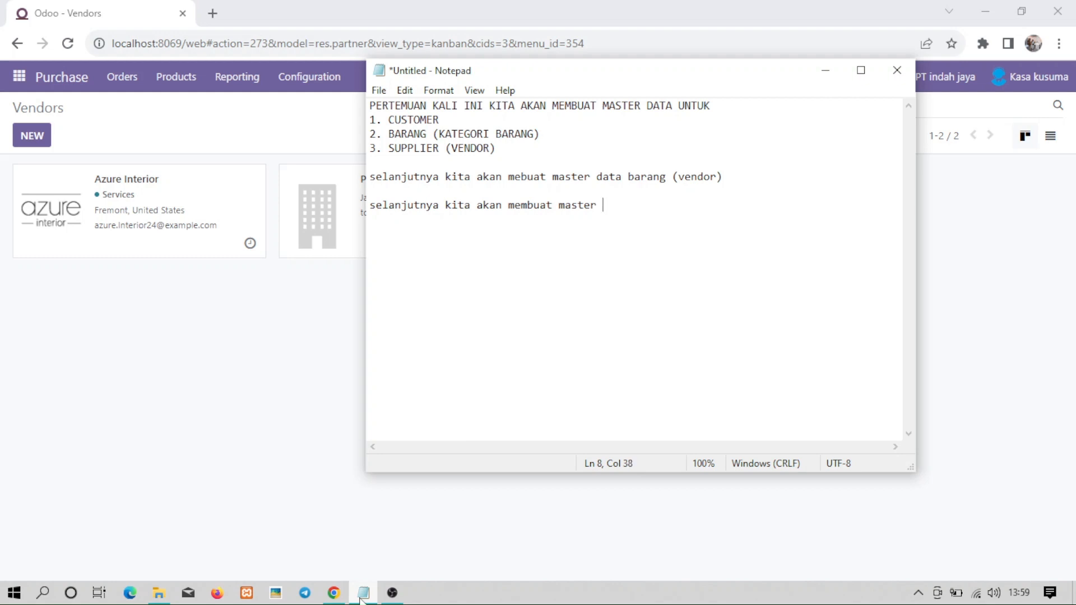
type("data pro")
type("duct barang")
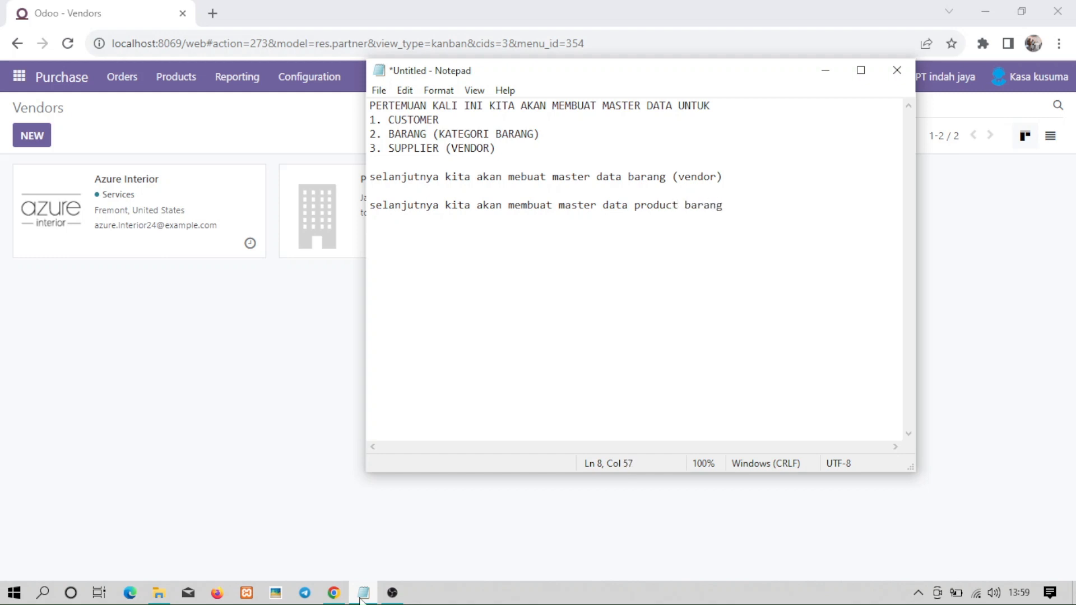
left_click(825, 75)
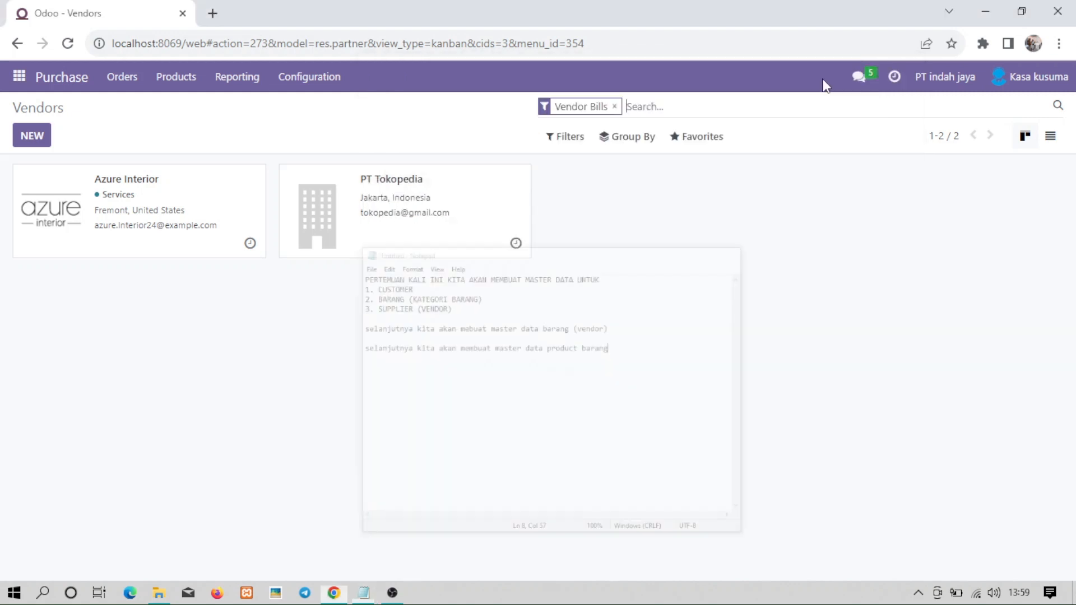
left_click(19, 77)
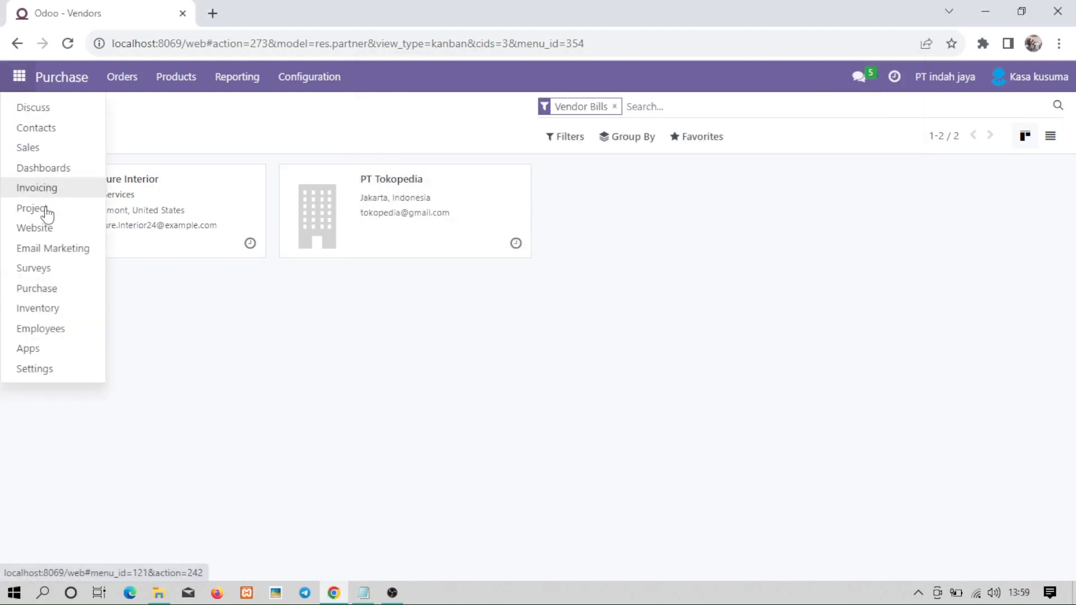
From Inventory's Products list, start a new product named 'Meja kayu jati'.
left_click(46, 309)
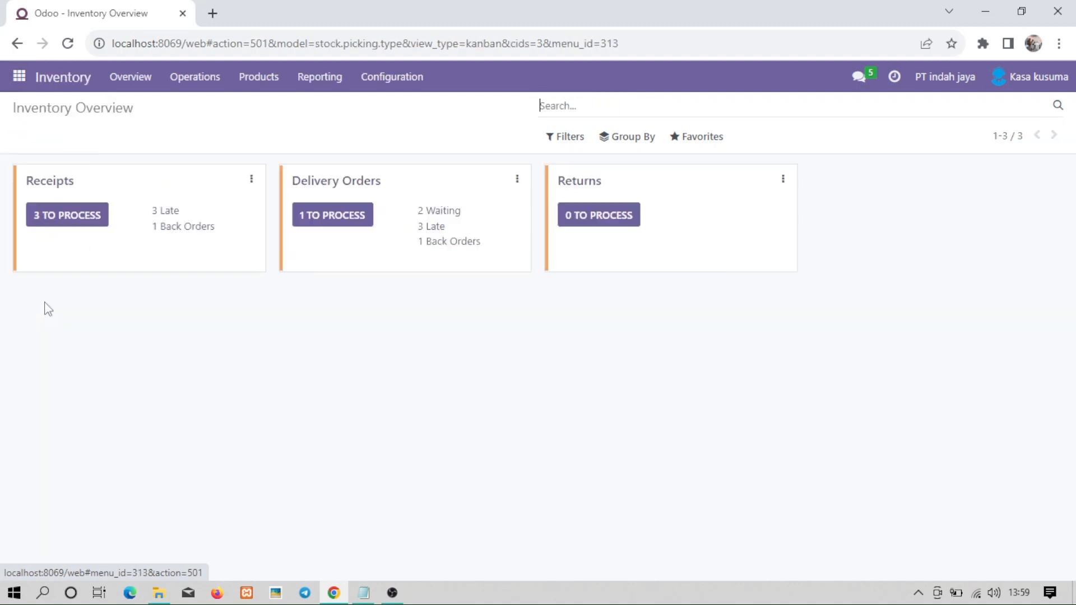
left_click(258, 78)
left_click(282, 108)
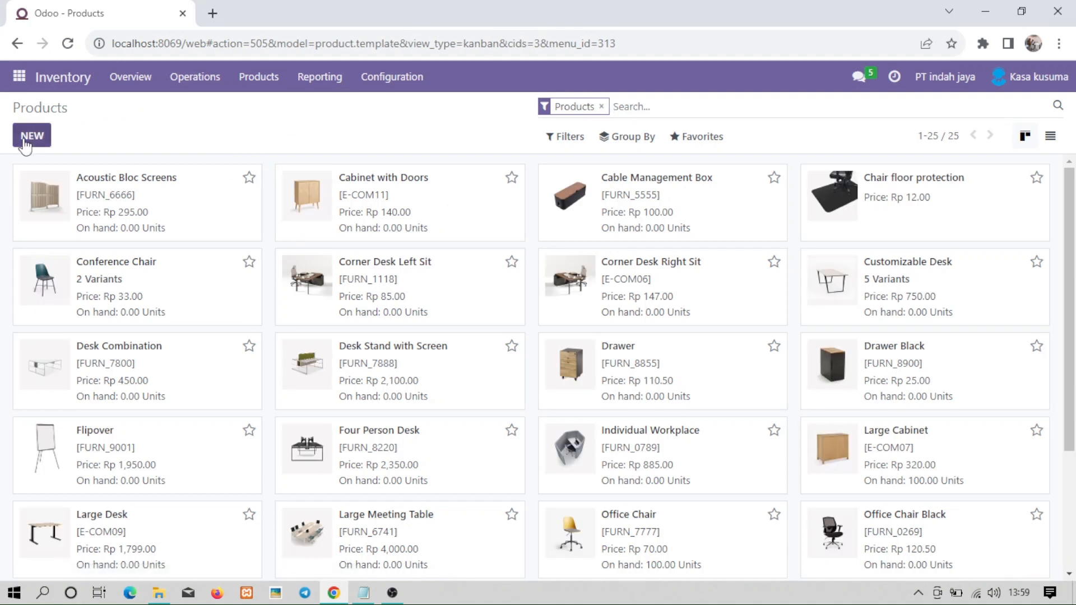
left_click(31, 136)
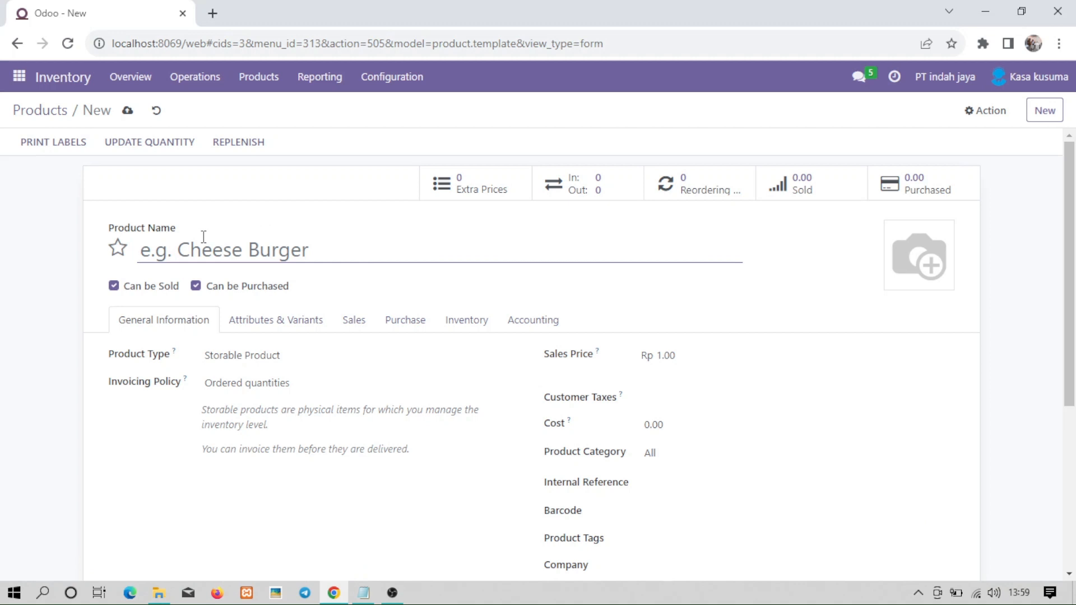
type("K")
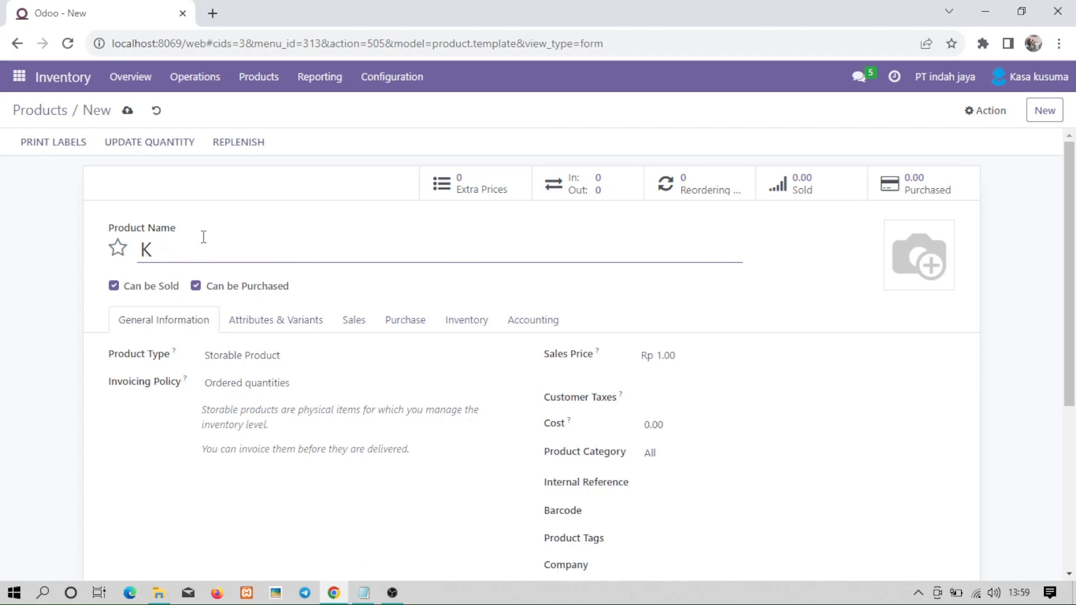
key("BackSpace")
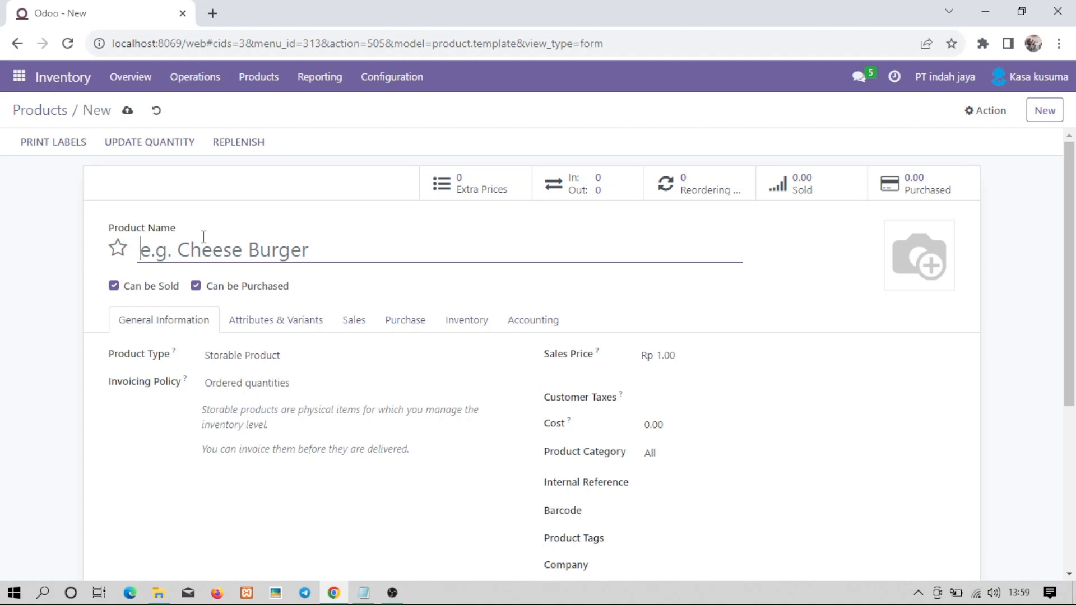
type("Meja kay")
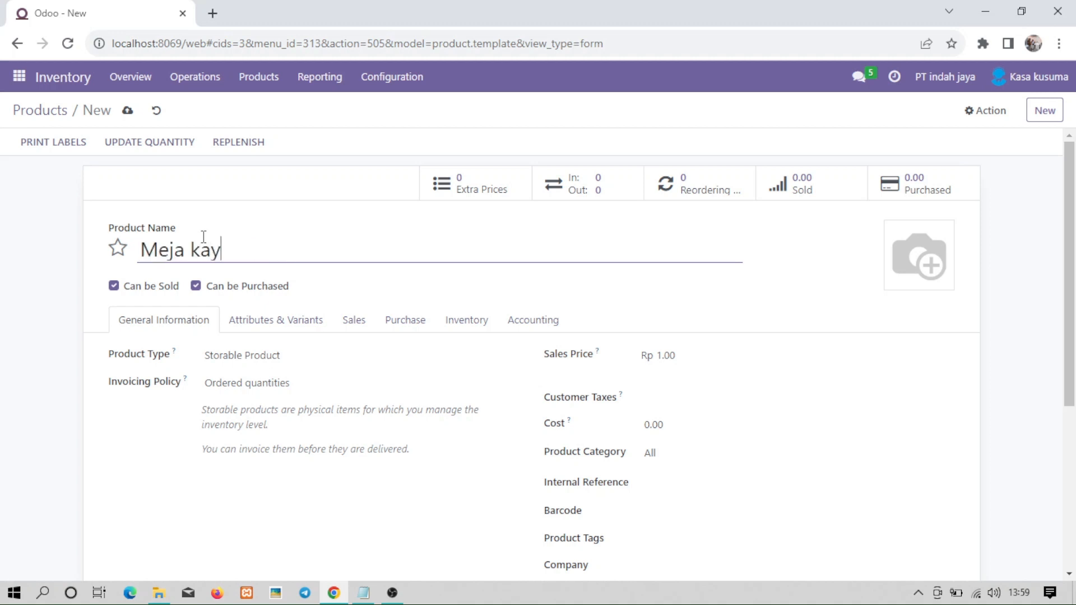
type("u jati")
Set the sales price to 5.20 and the category to All / Saleable / Office Furniture.
left_click(693, 359)
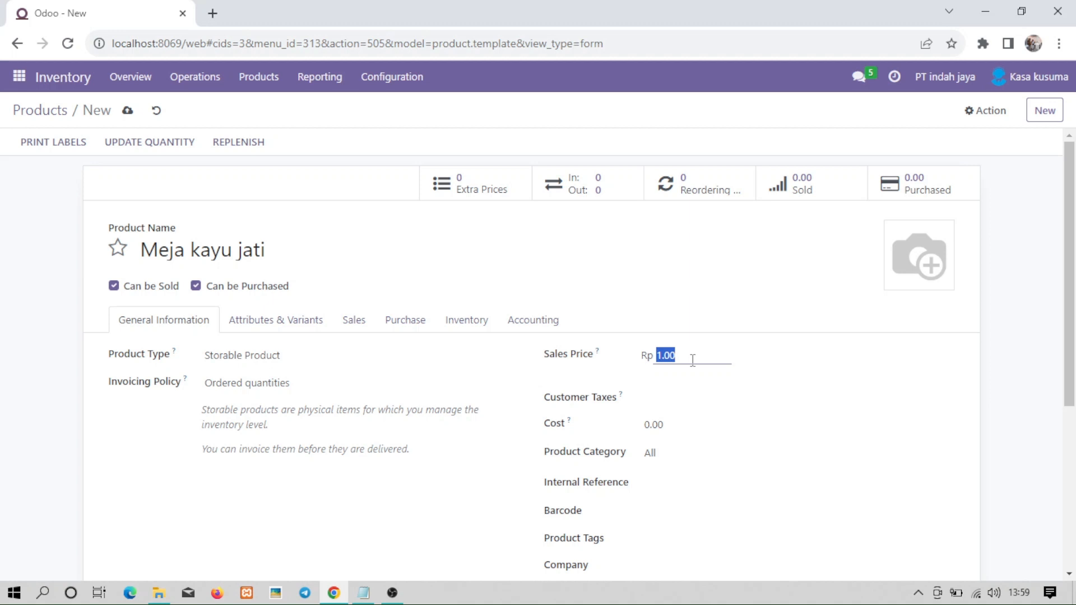
type("5")
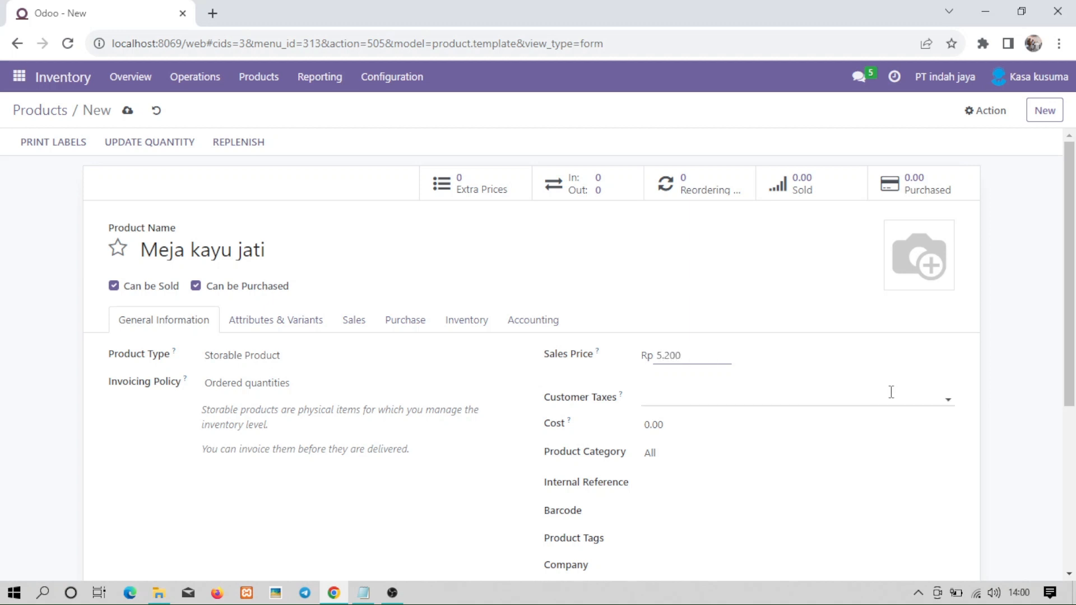
scroll(1069, 334, "down", 2)
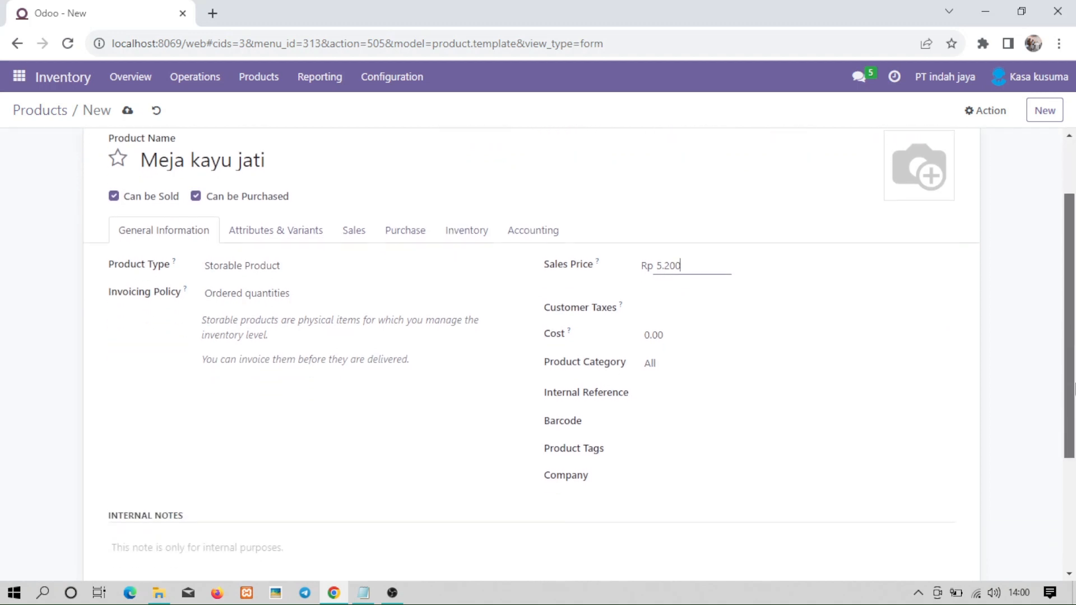
left_click(666, 350)
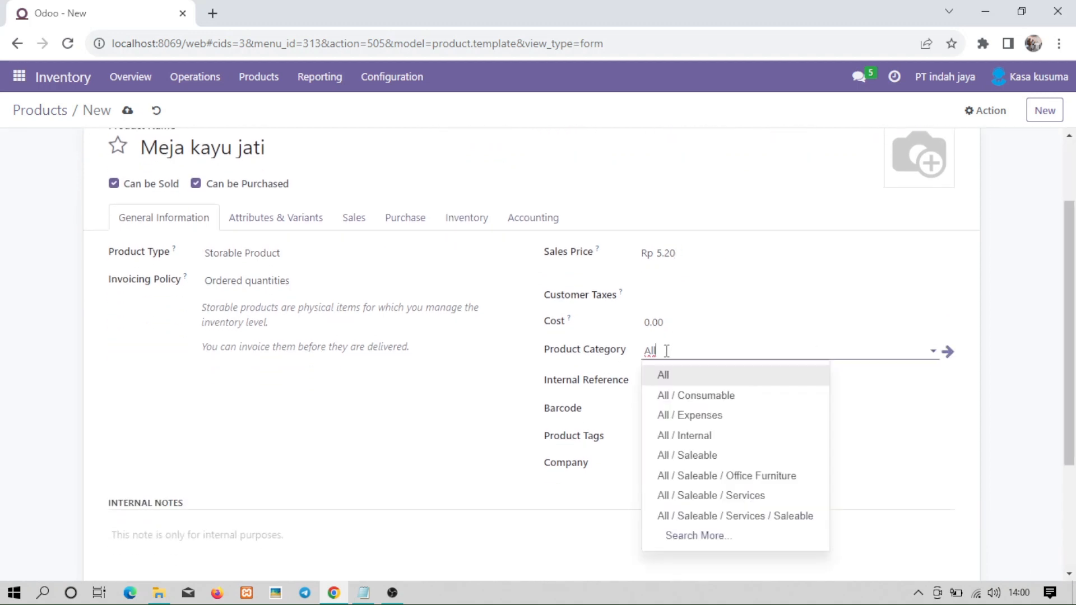
left_click(694, 476)
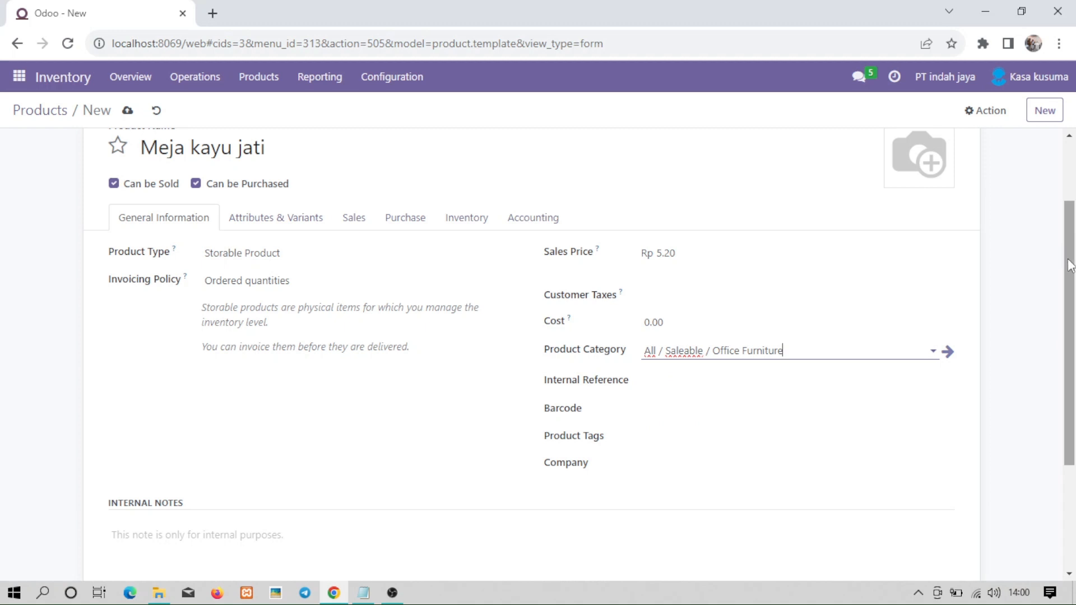
Check the tags and internal reference fields, then reload the page to save the product.
left_click_drag(1068, 255, 1073, 322)
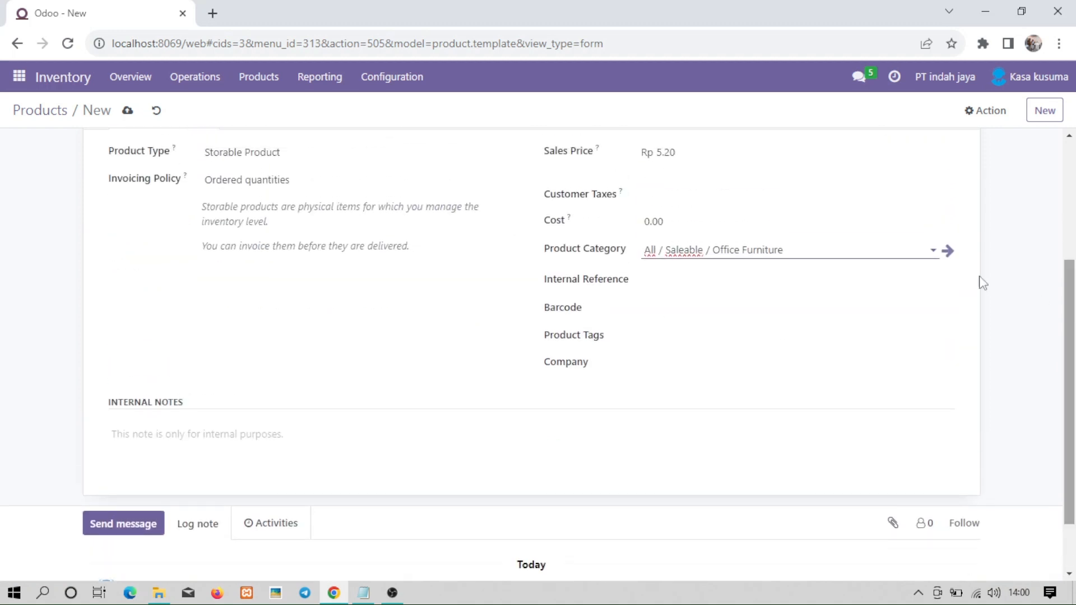
left_click(608, 335)
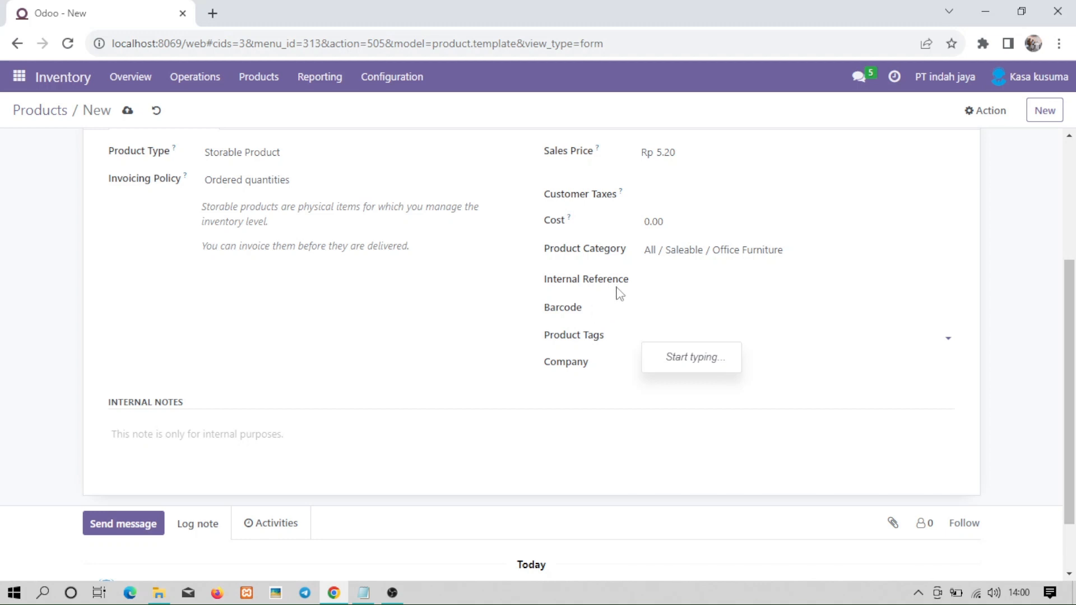
left_click(626, 286)
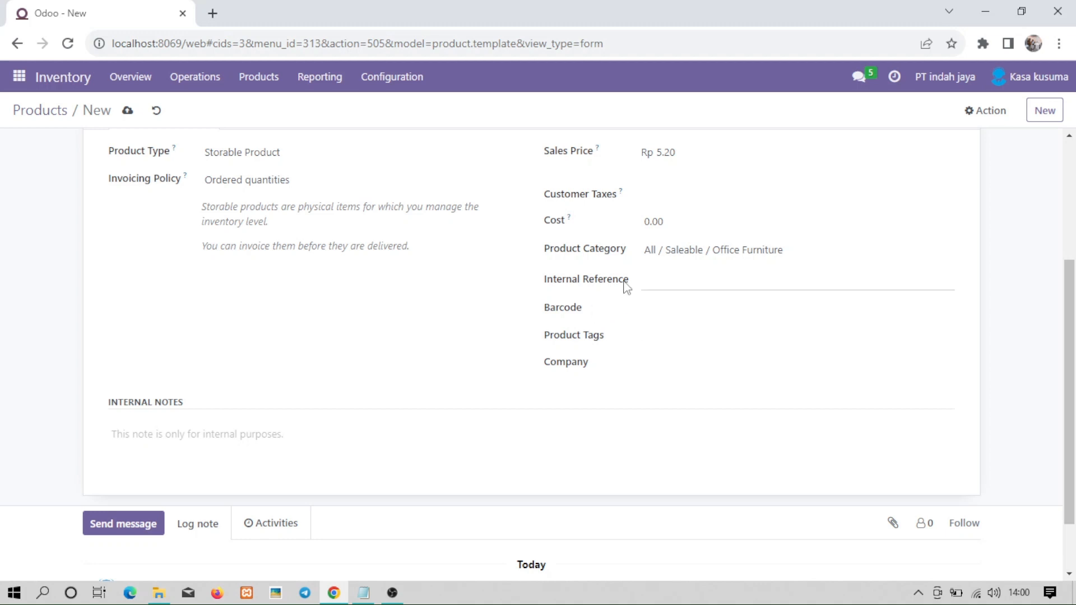
scroll(1071, 325, "down", 1)
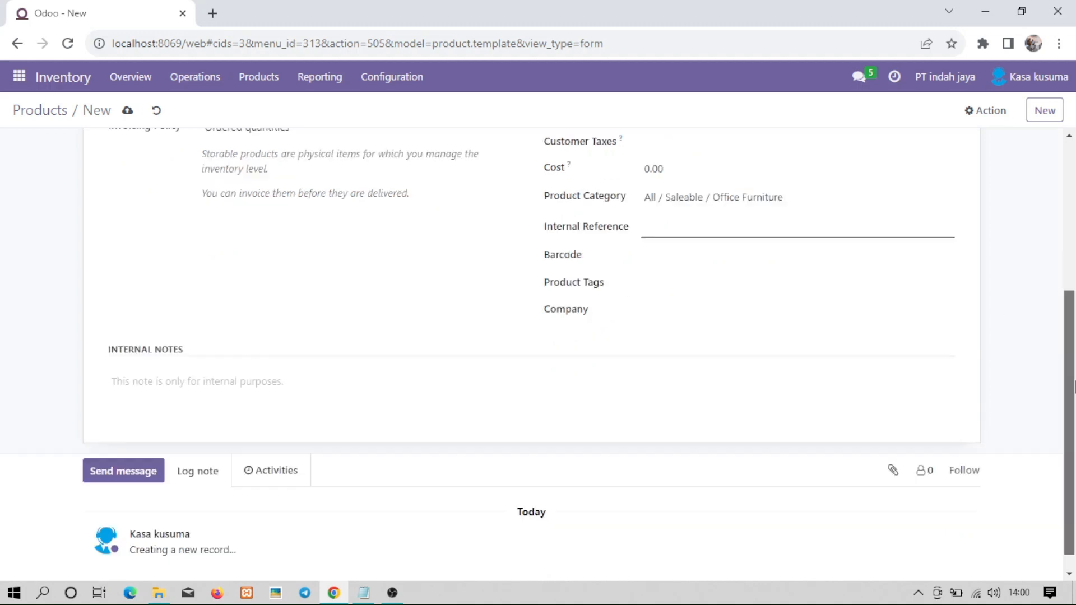
left_click(119, 452)
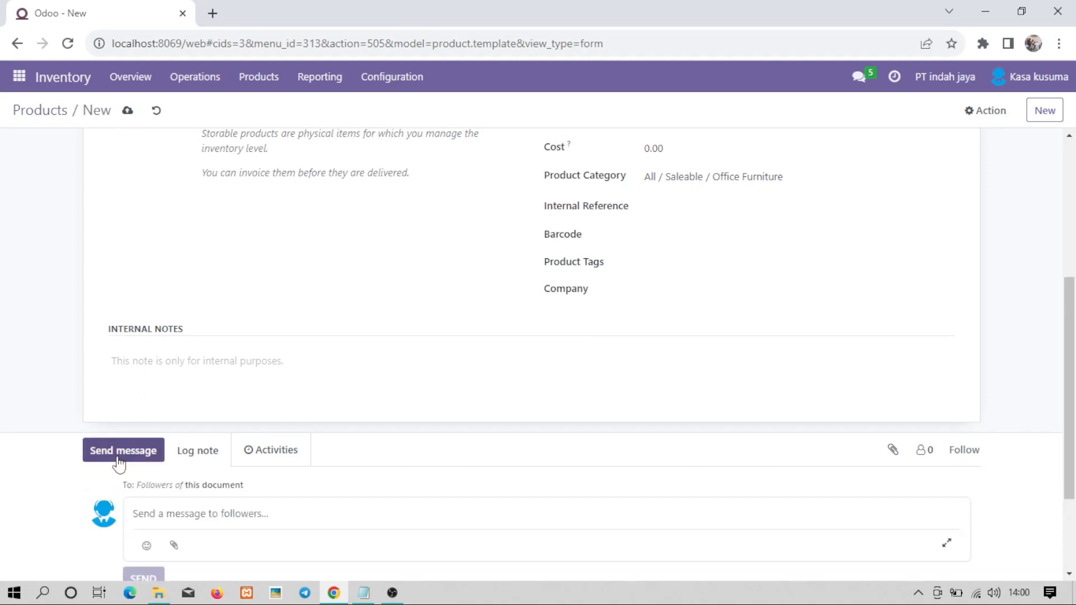
left_click(119, 459)
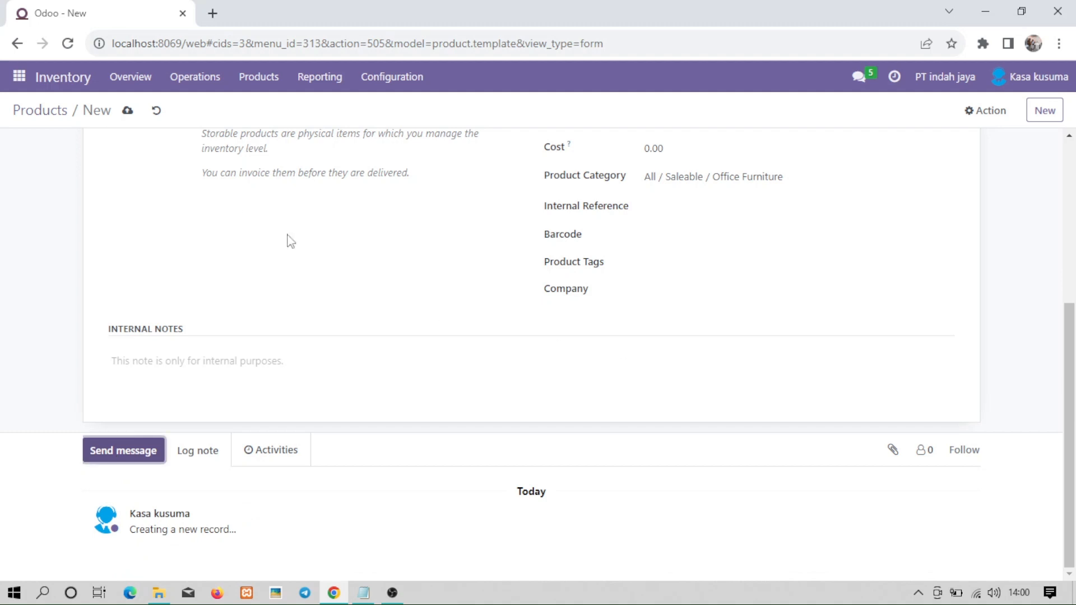
left_click(68, 45)
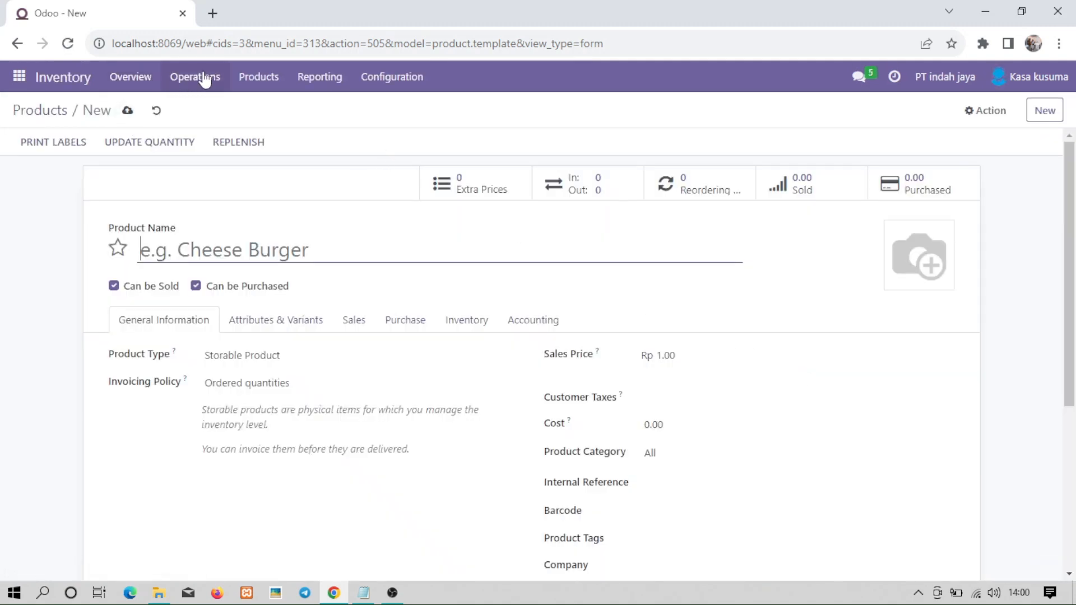
Filter the Products list by the search 'meja kayu jati'.
left_click(245, 81)
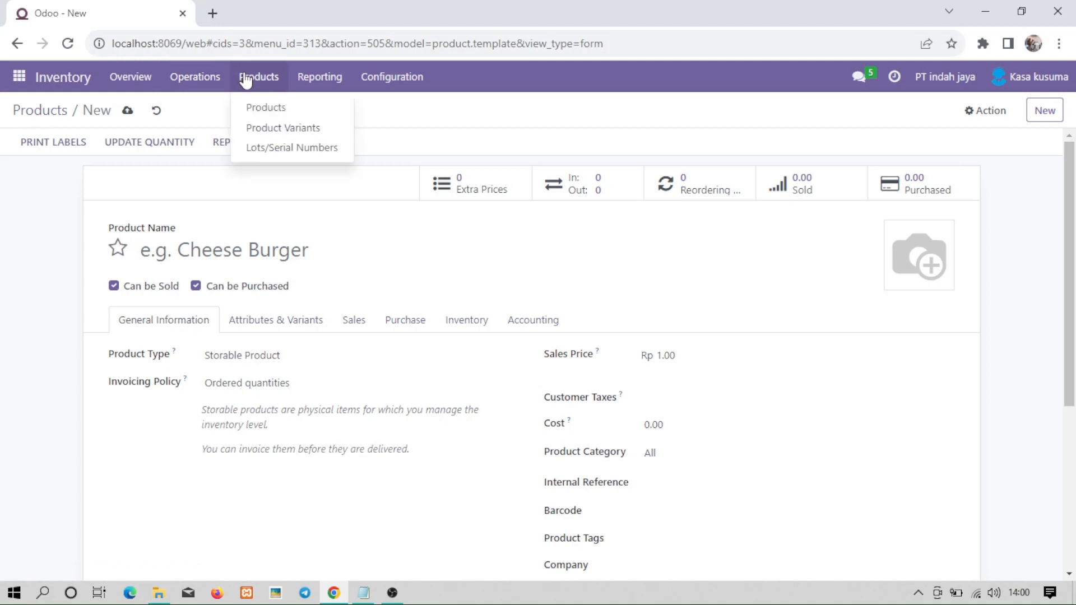
left_click(265, 109)
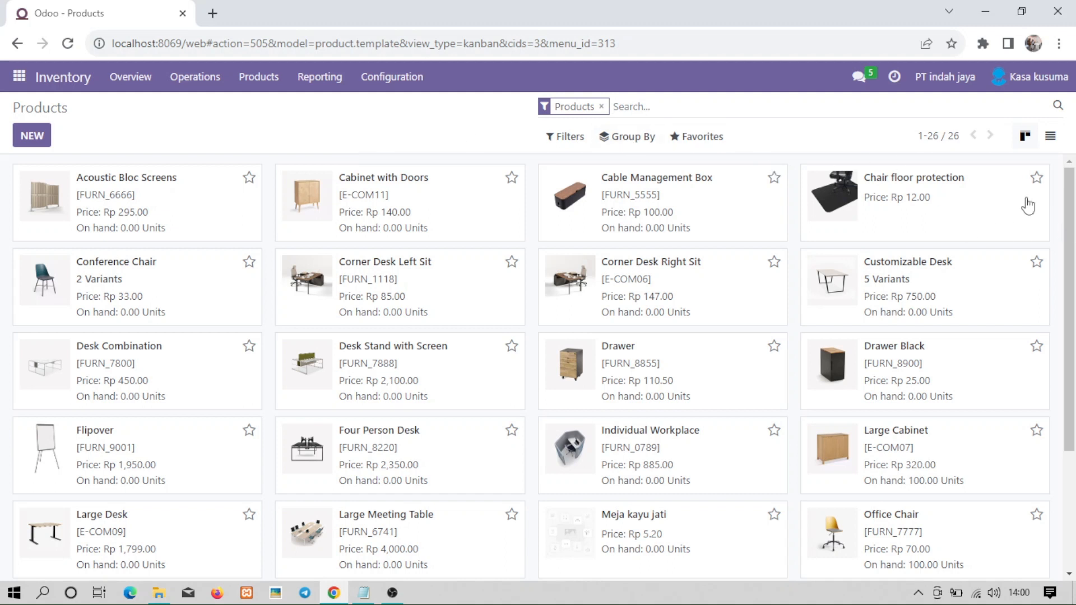
type("meja")
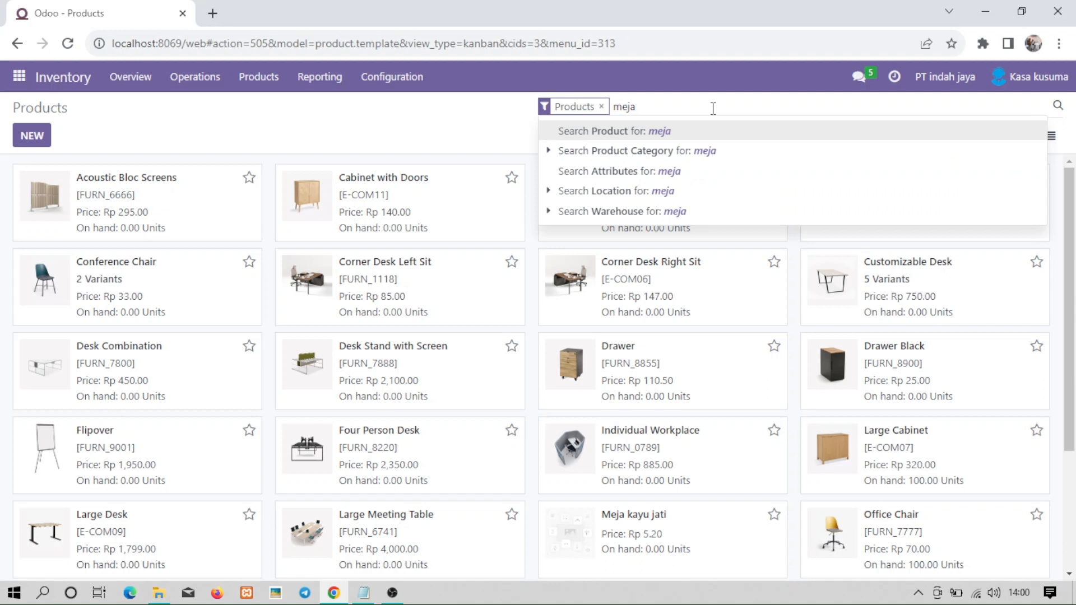
type(" kayu")
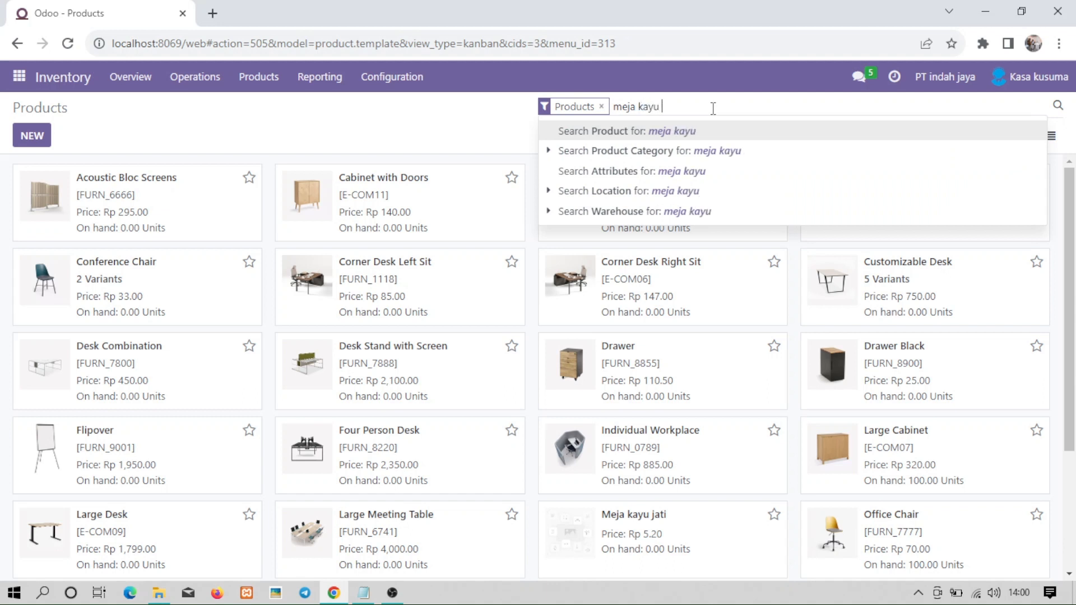
type(" jati")
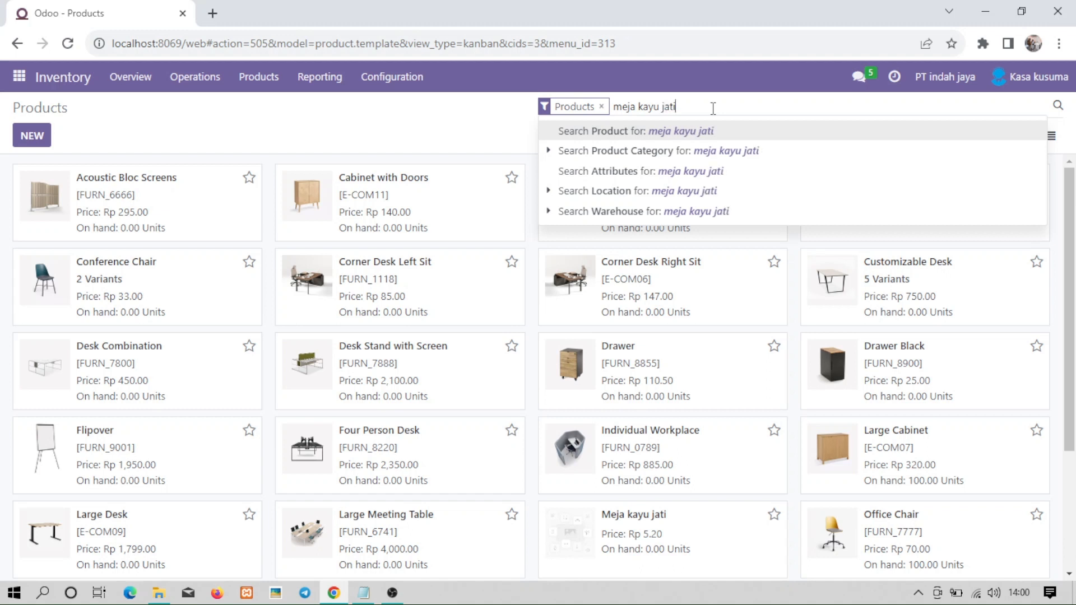
key("Return")
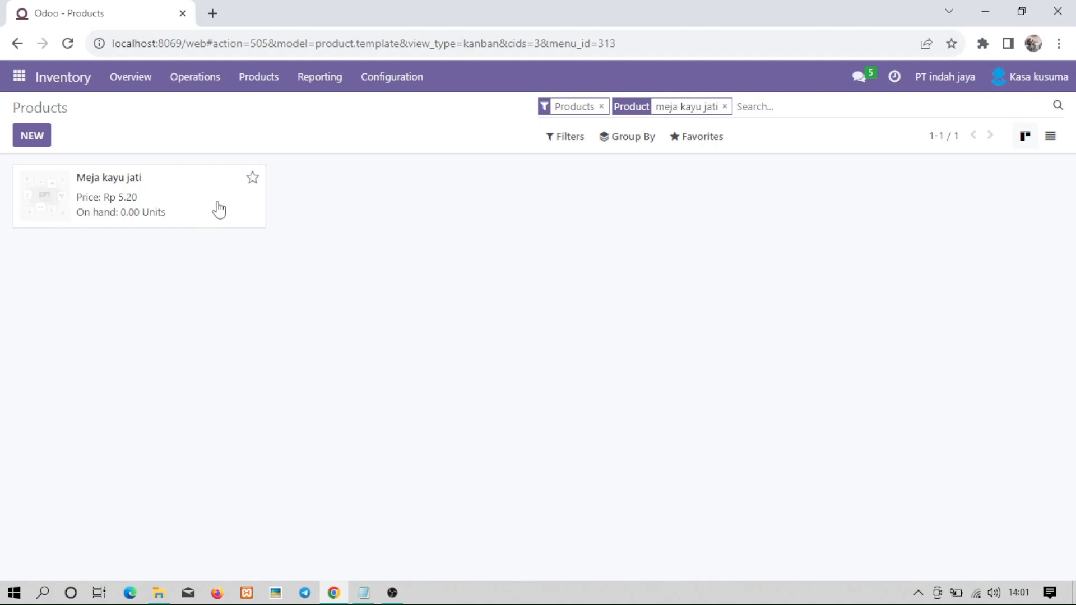
Open Meja kayu jati, change its cost to Rp 12.00, and reload to save.
left_click(177, 199)
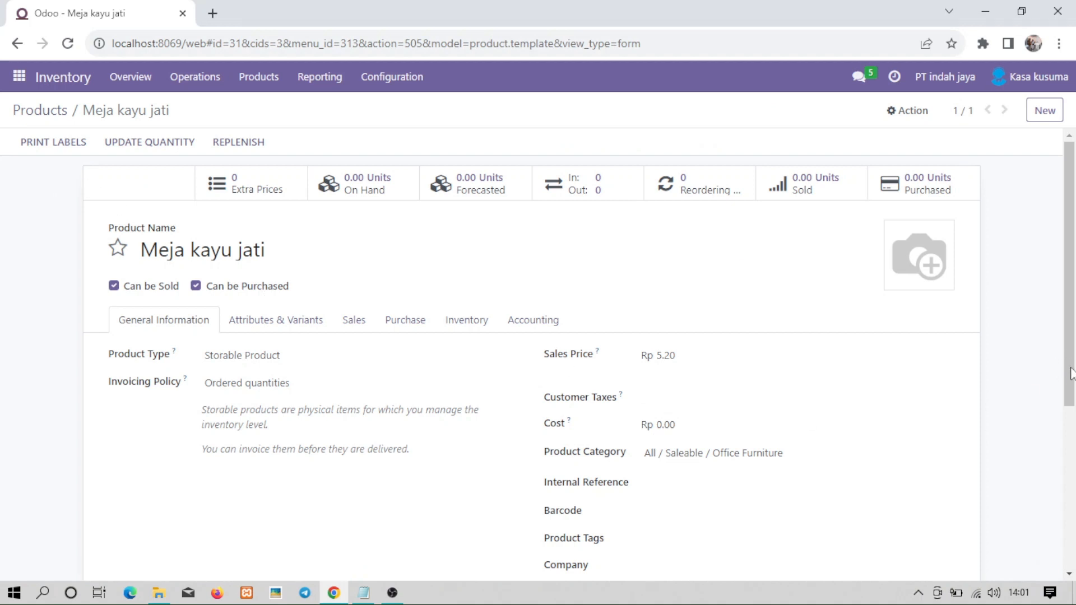
left_click_drag(1071, 373, 1071, 419)
left_click(682, 346)
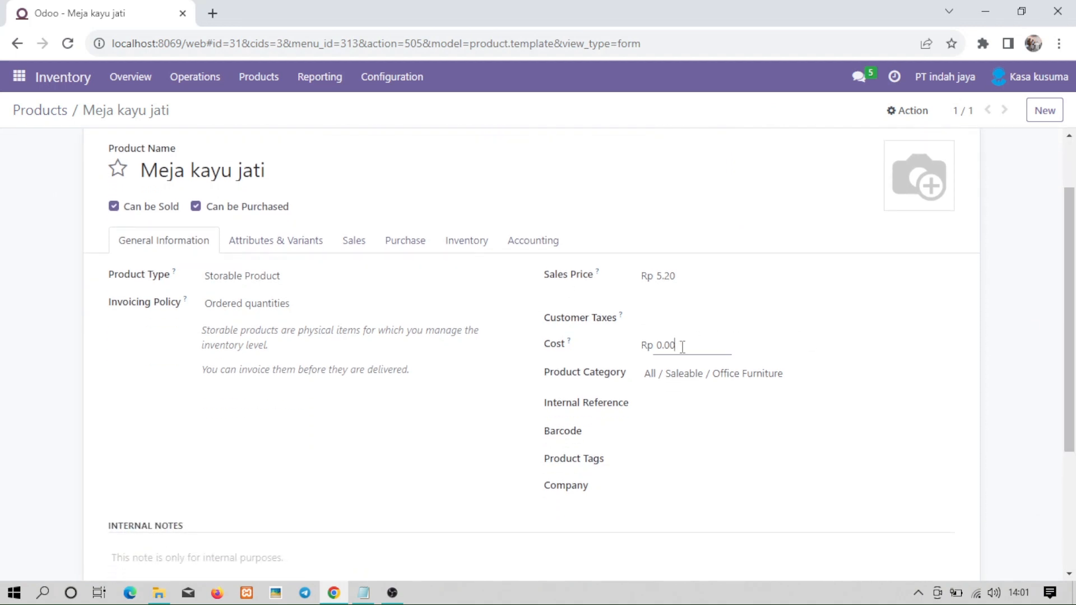
key("BackSpace")
key("BackSpace")
key("BackSpace")
key("BackSpace")
left_click_drag(1071, 426, 1073, 477)
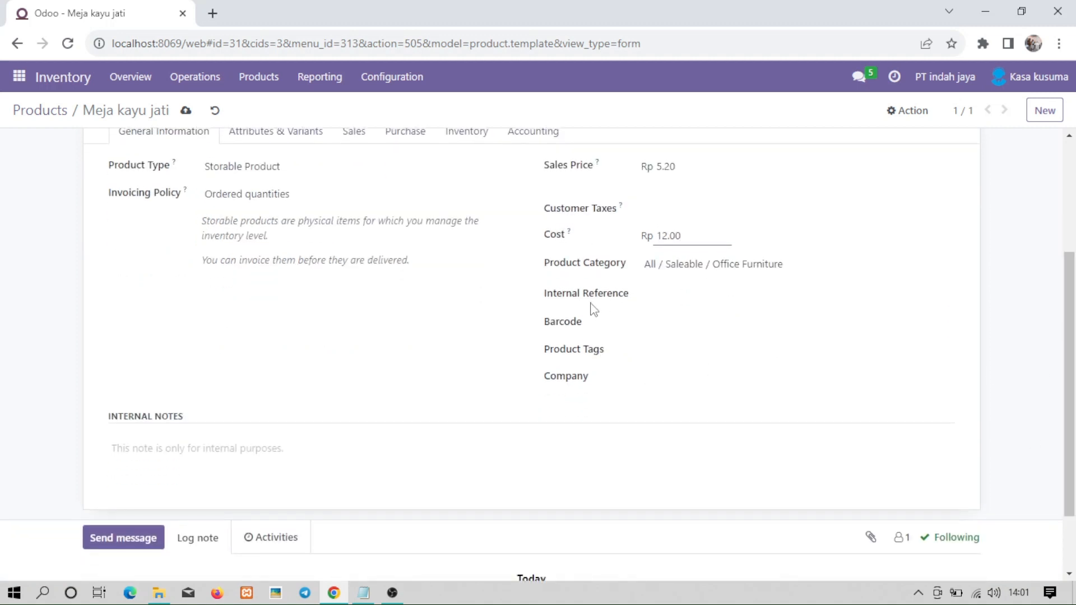
left_click(142, 536)
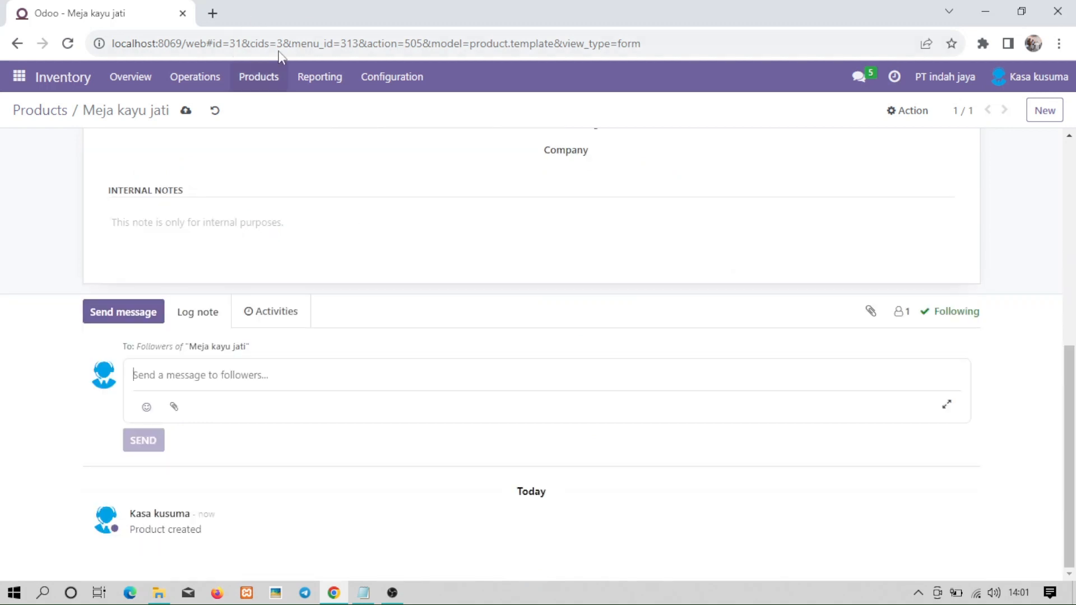
left_click(68, 44)
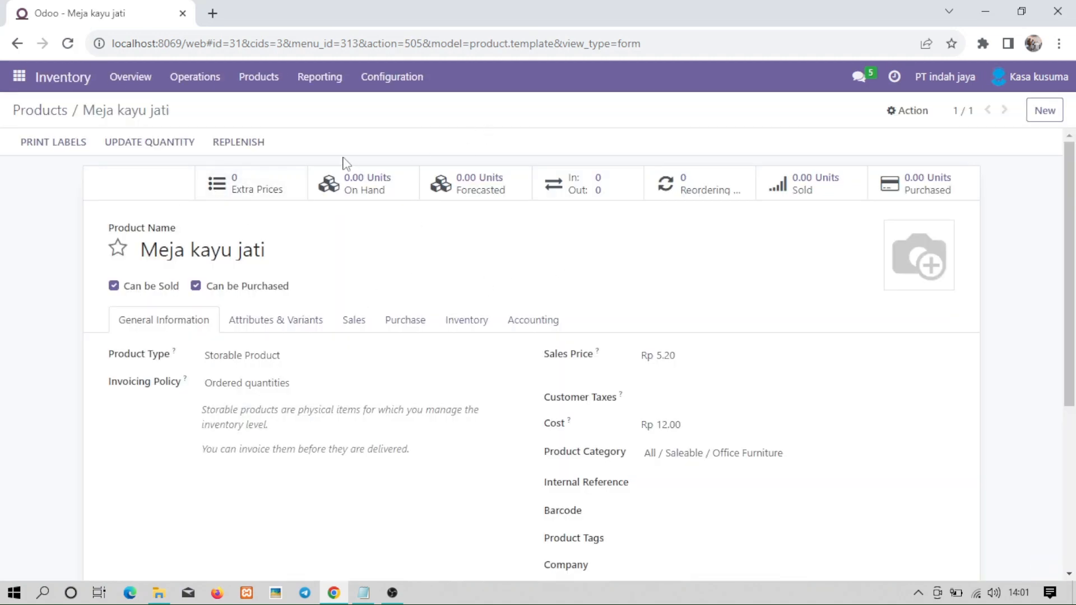
left_click(260, 83)
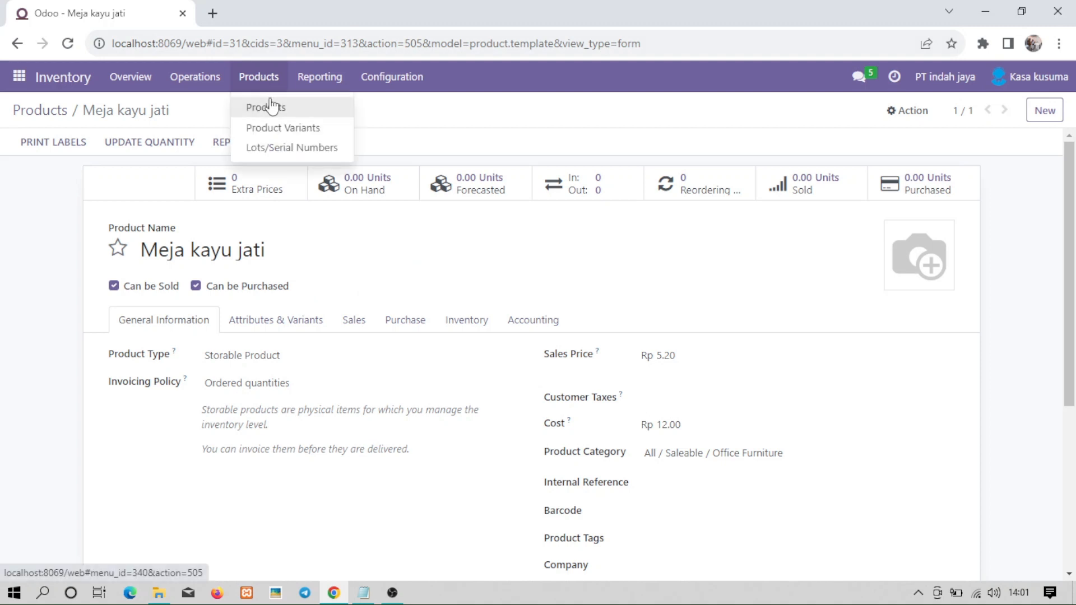
left_click(271, 107)
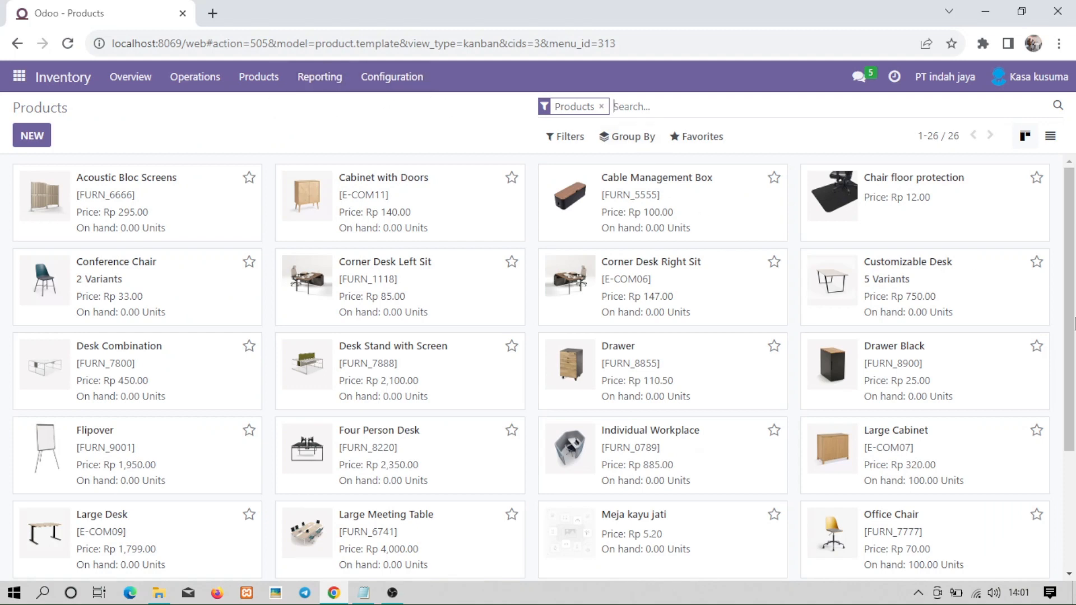
left_click_drag(1069, 347, 1074, 445)
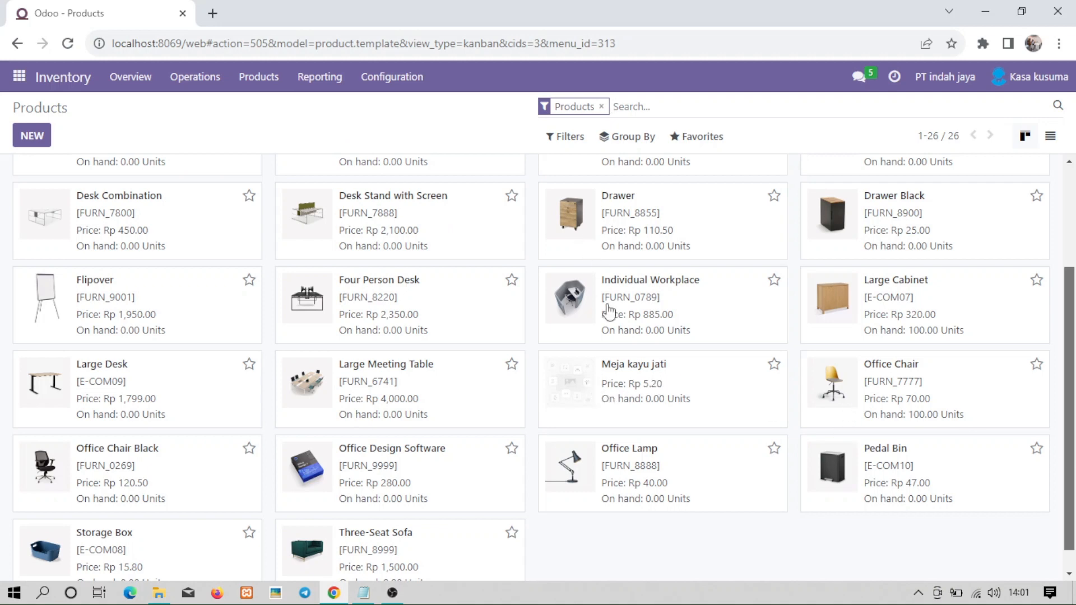
left_click(682, 385)
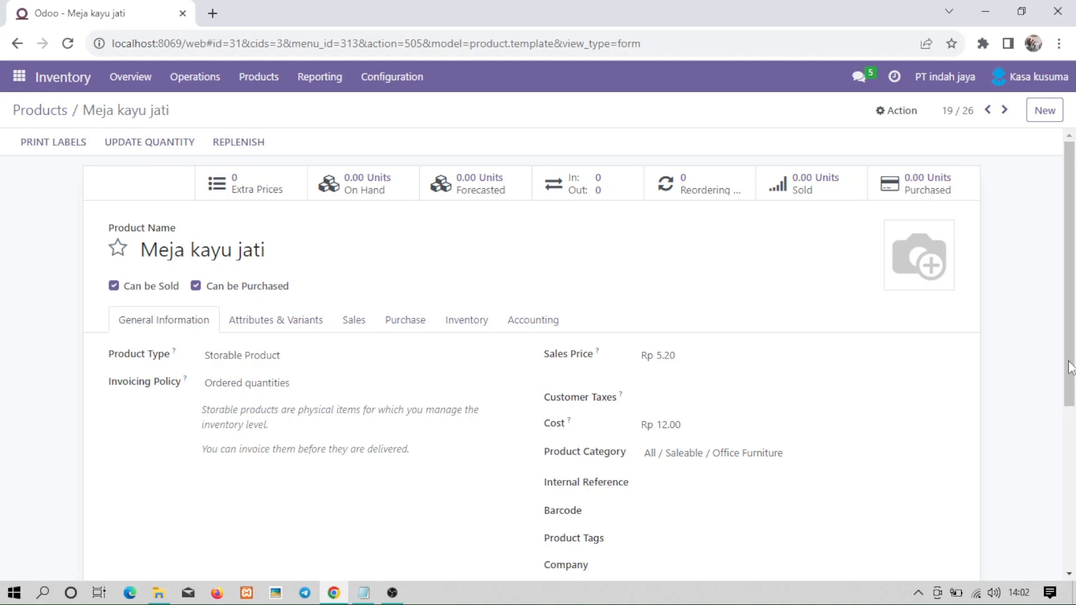
left_click_drag(1071, 367, 1066, 327)
left_click(909, 186)
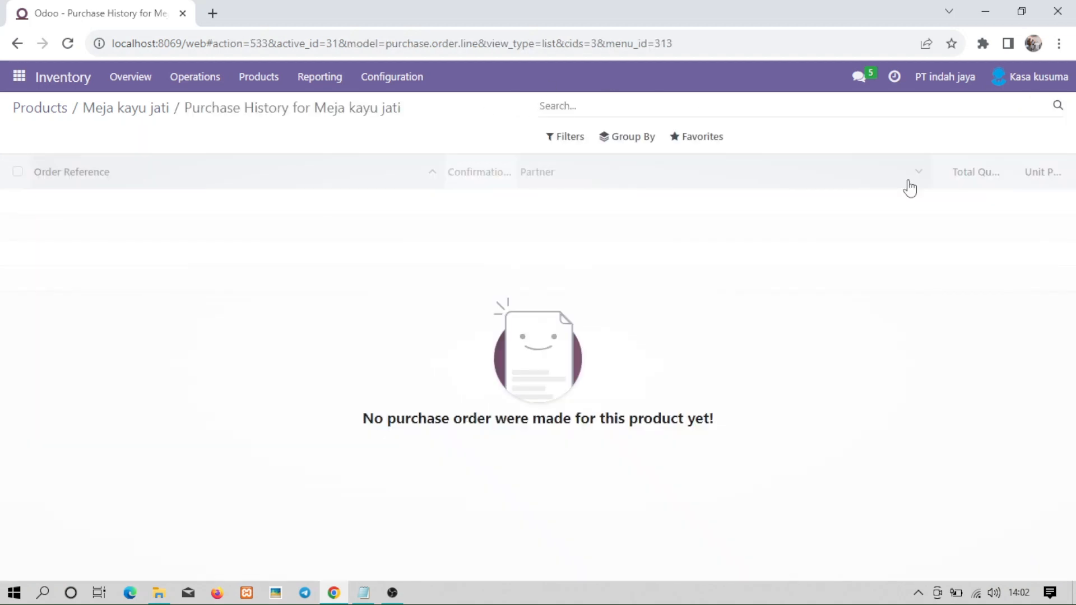
left_click(17, 44)
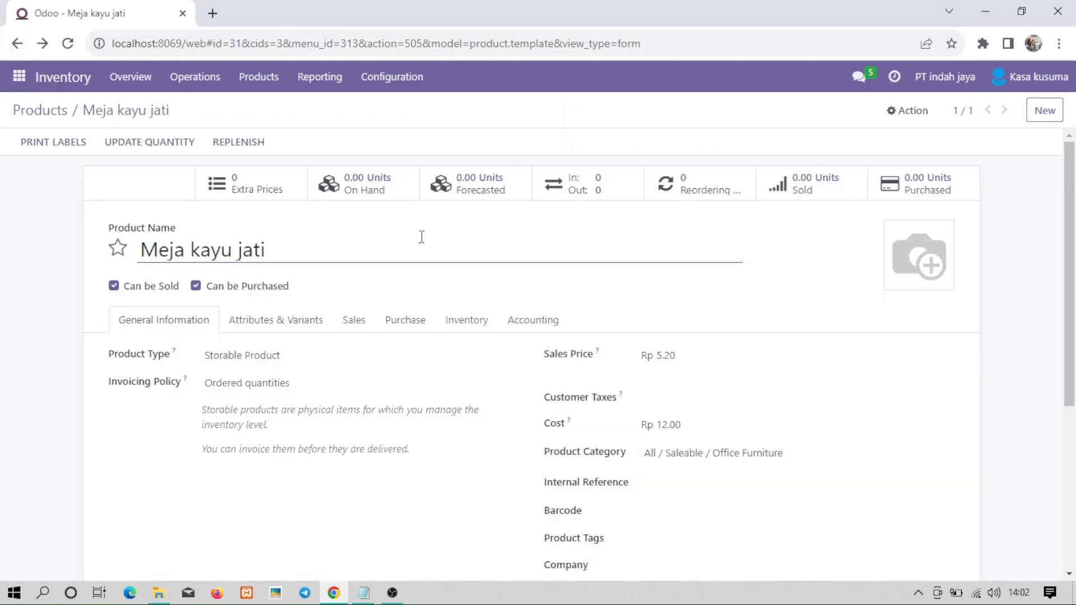
left_click(421, 334)
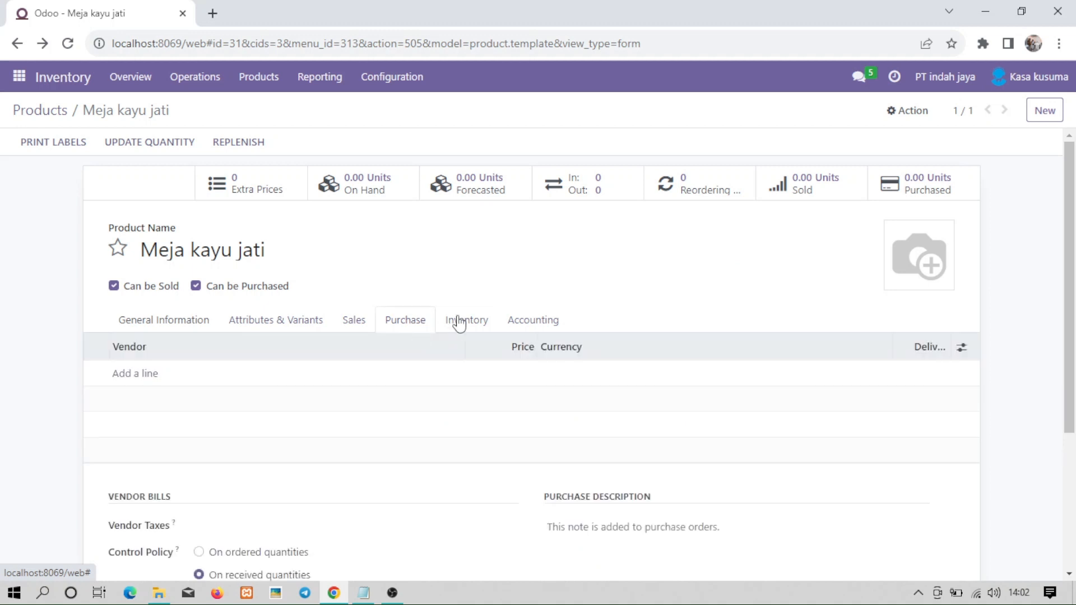
left_click(287, 325)
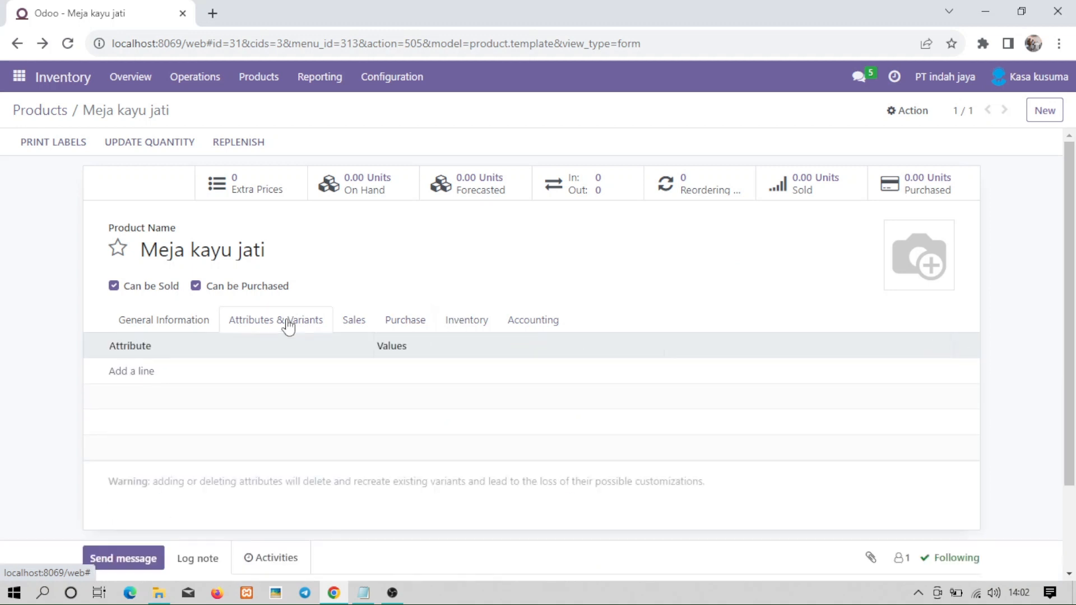
left_click(170, 332)
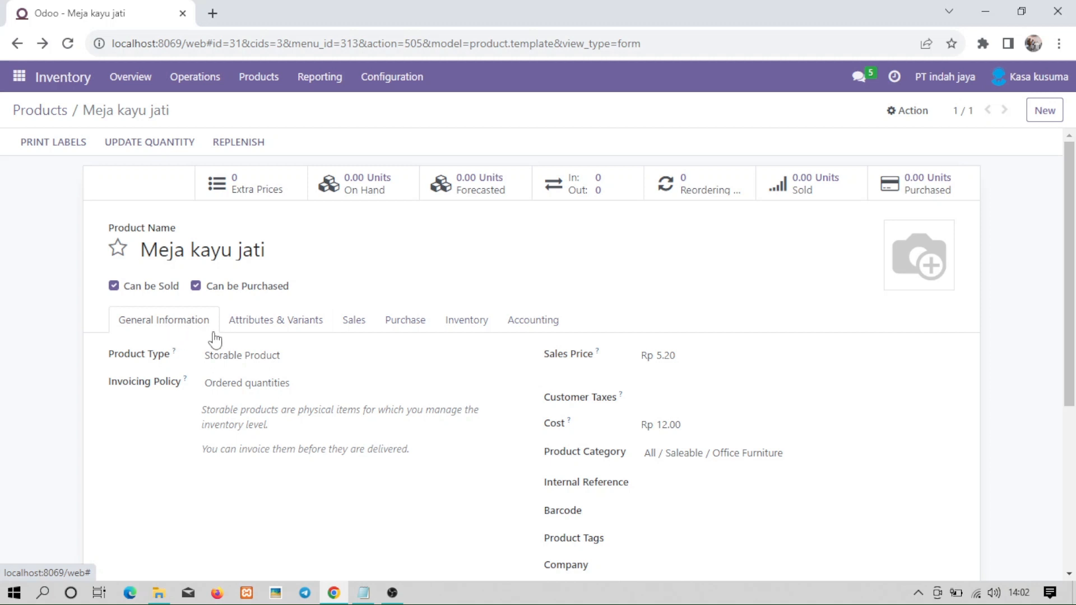
left_click(235, 336)
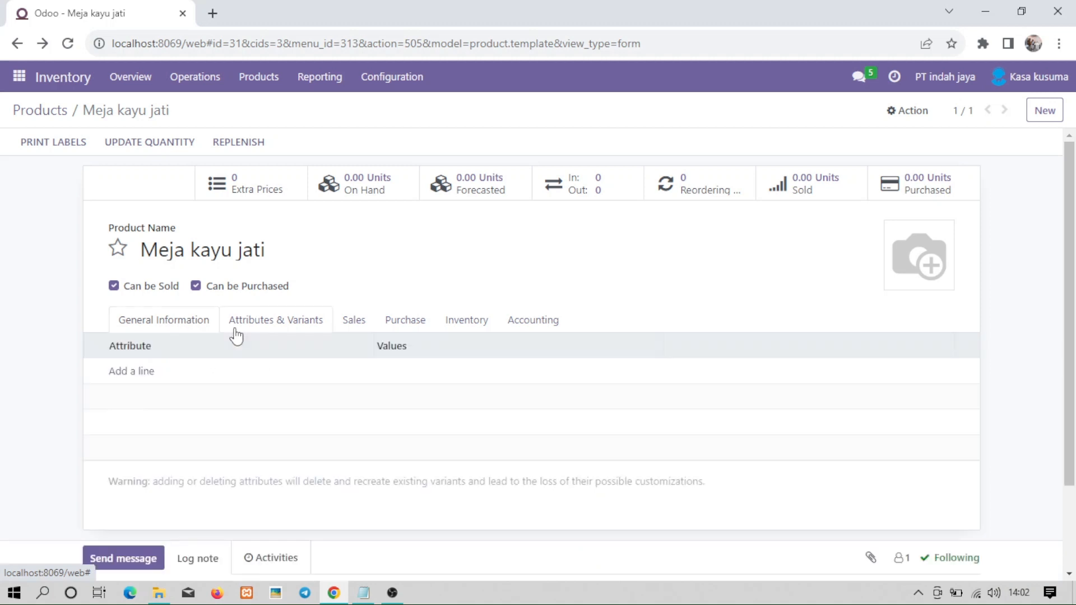
left_click(191, 318)
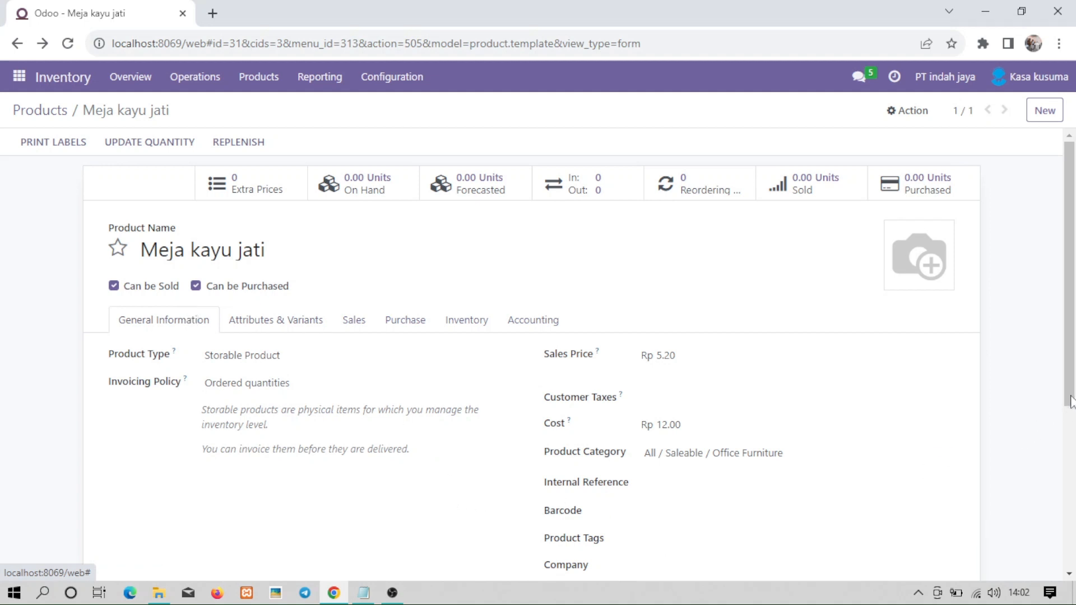
scroll(1073, 424, "down", 1)
scroll(1073, 425, "down", 2)
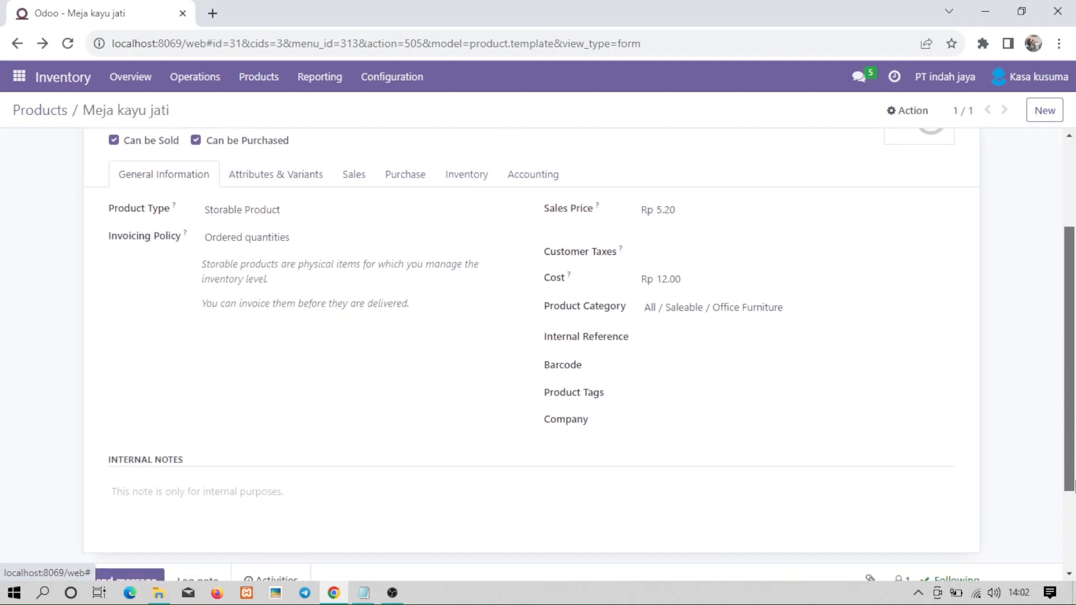
scroll(1052, 368, "up", 3)
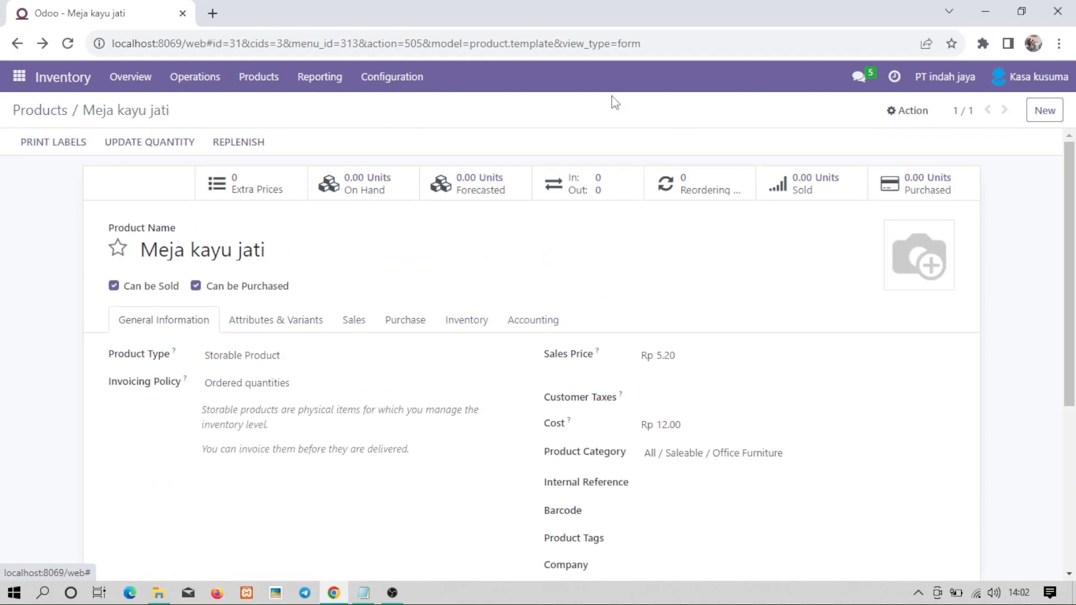
Review Meja kayu jati's on-hand stock, attributes & variants, and quantity update page.
left_click(379, 189)
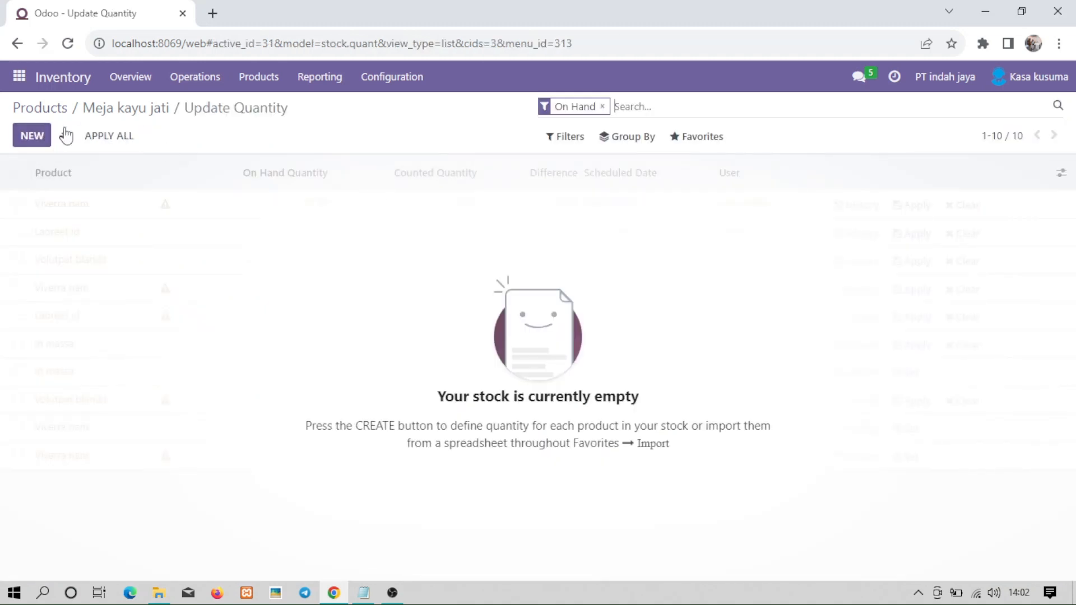
left_click(17, 44)
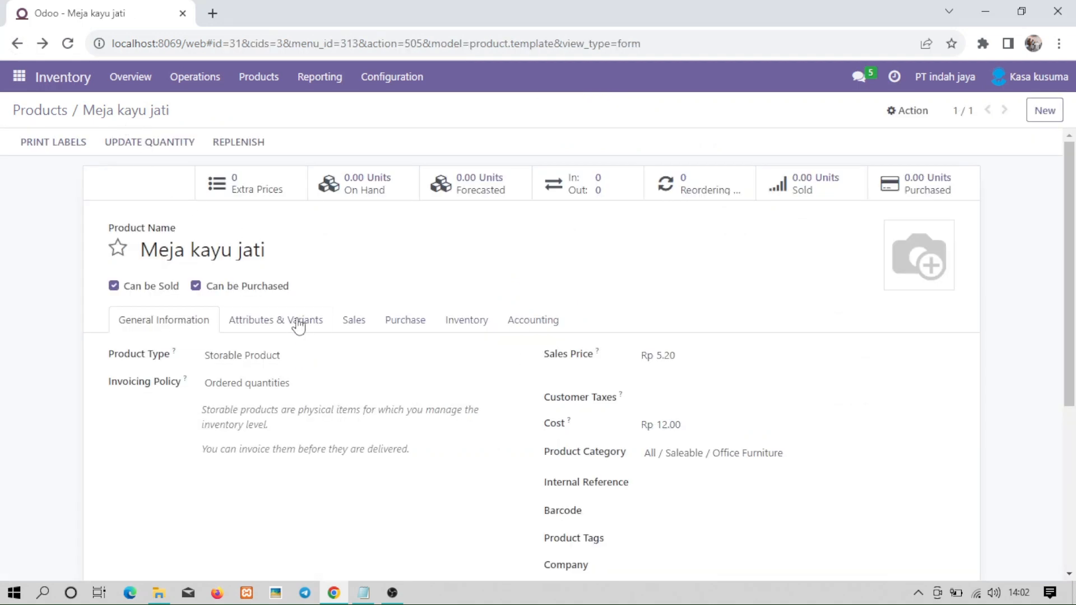
left_click(297, 328)
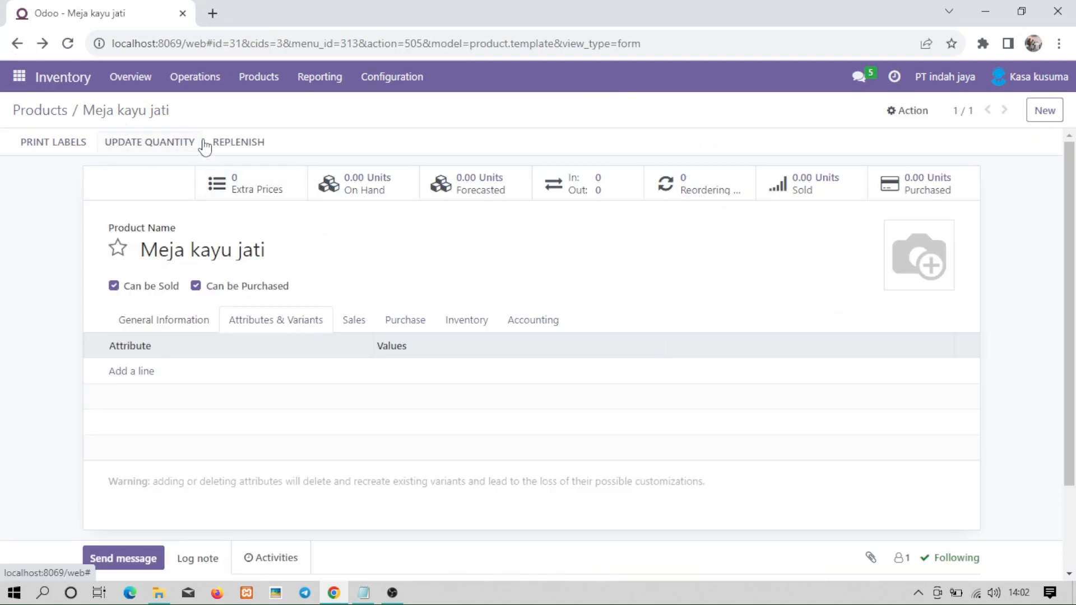
left_click(177, 140)
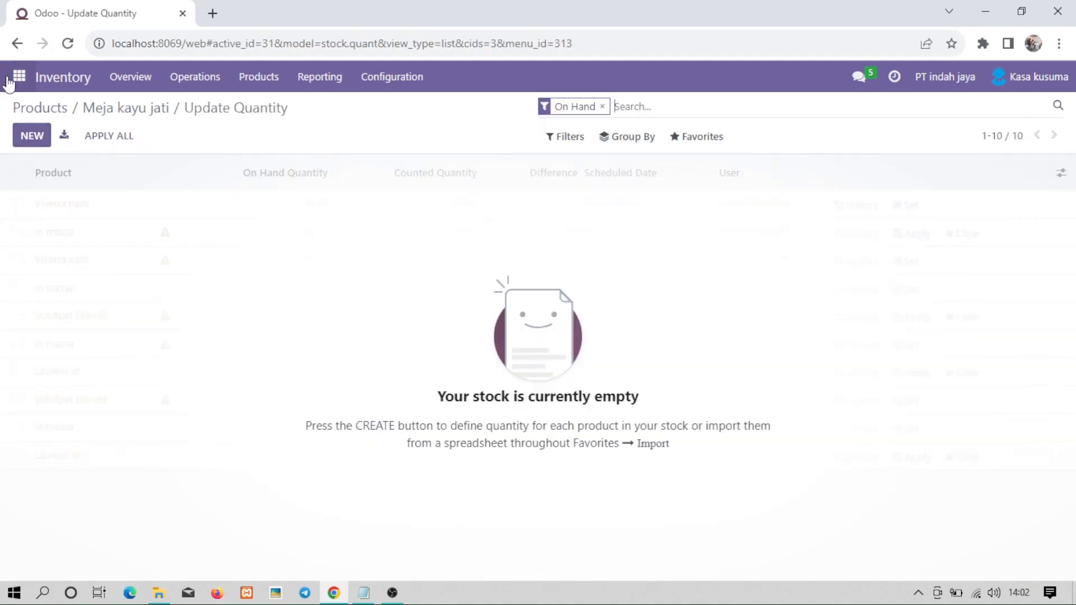
left_click(138, 111)
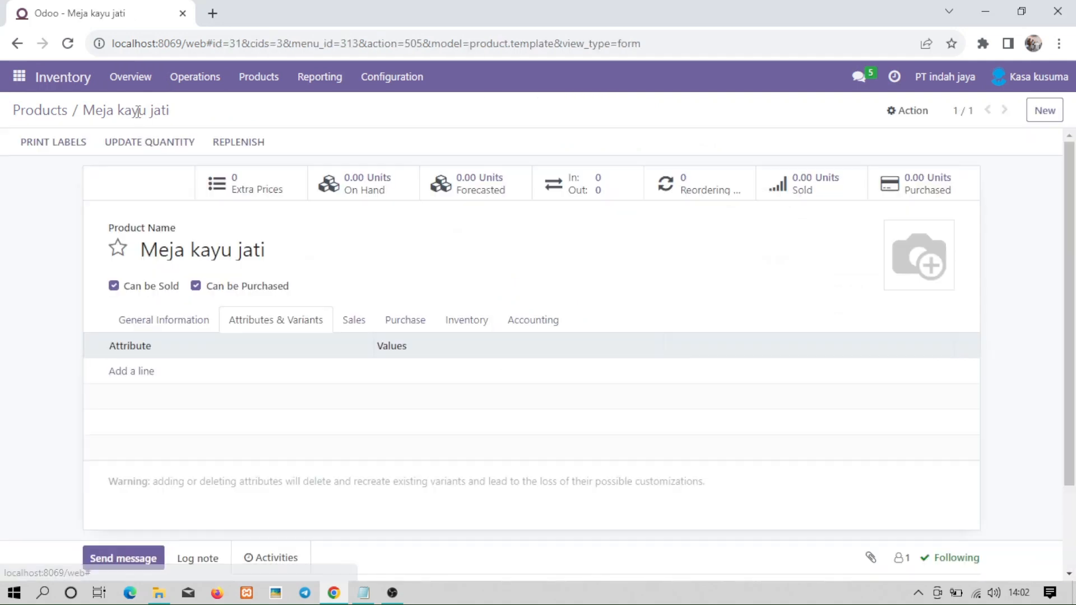
On the product's Inventory tab, set the weight to 12 kg.
left_click(353, 323)
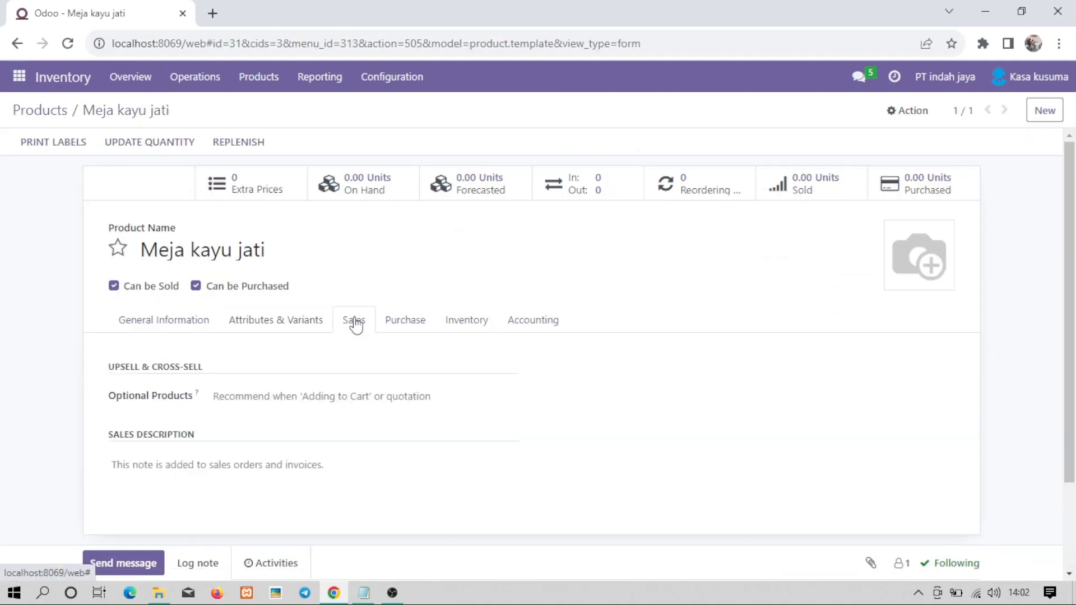
left_click(424, 326)
left_click(447, 323)
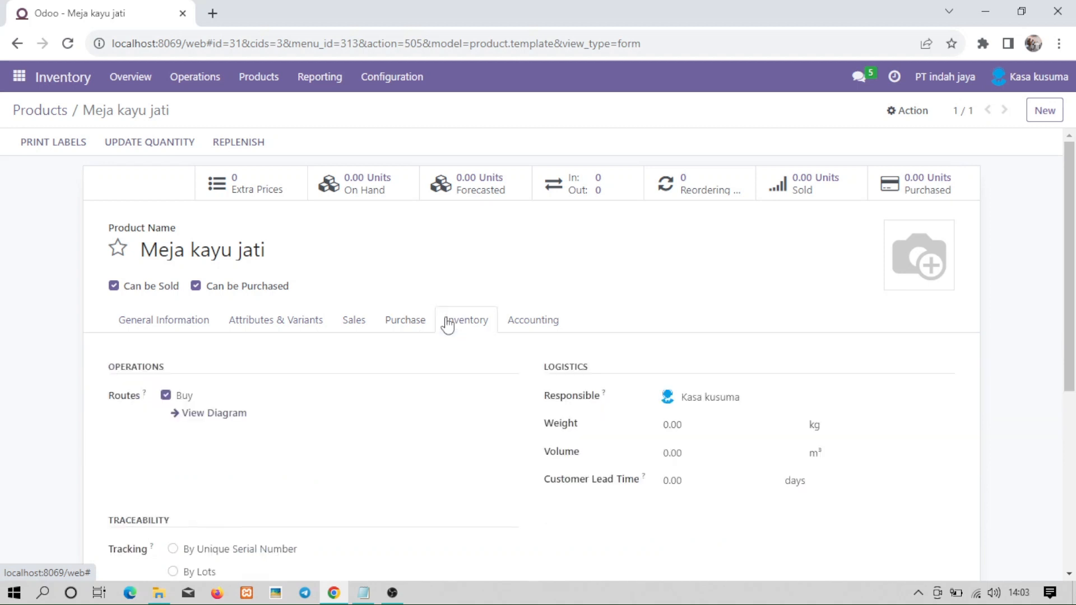
left_click(733, 428)
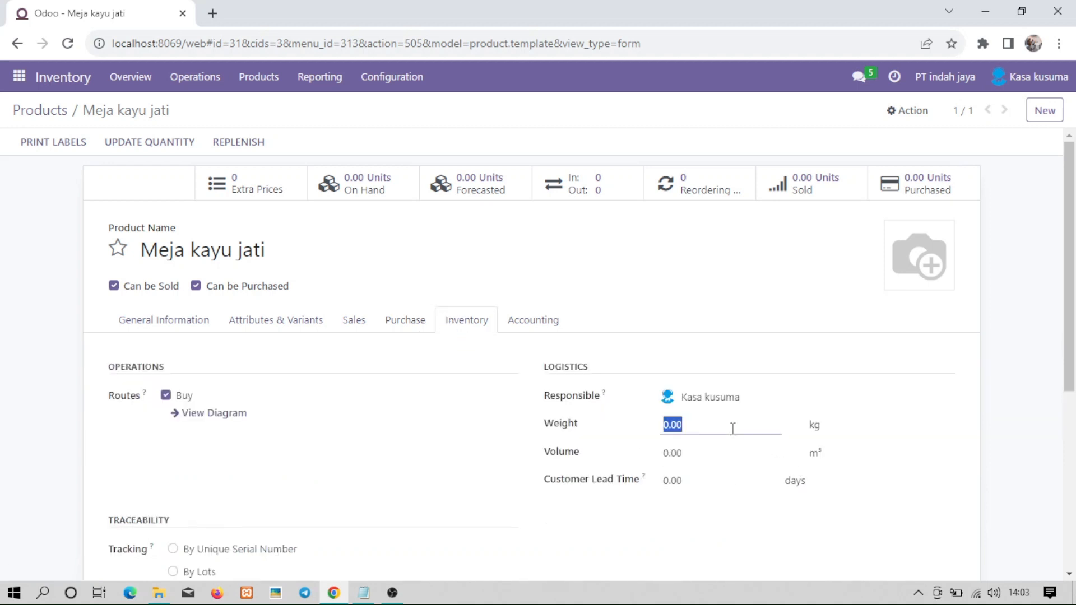
type("12")
Set the volume to 3 m³ and the customer lead time to 1 day.
left_click(705, 456)
left_click_drag(705, 457, 649, 461)
left_click(683, 451)
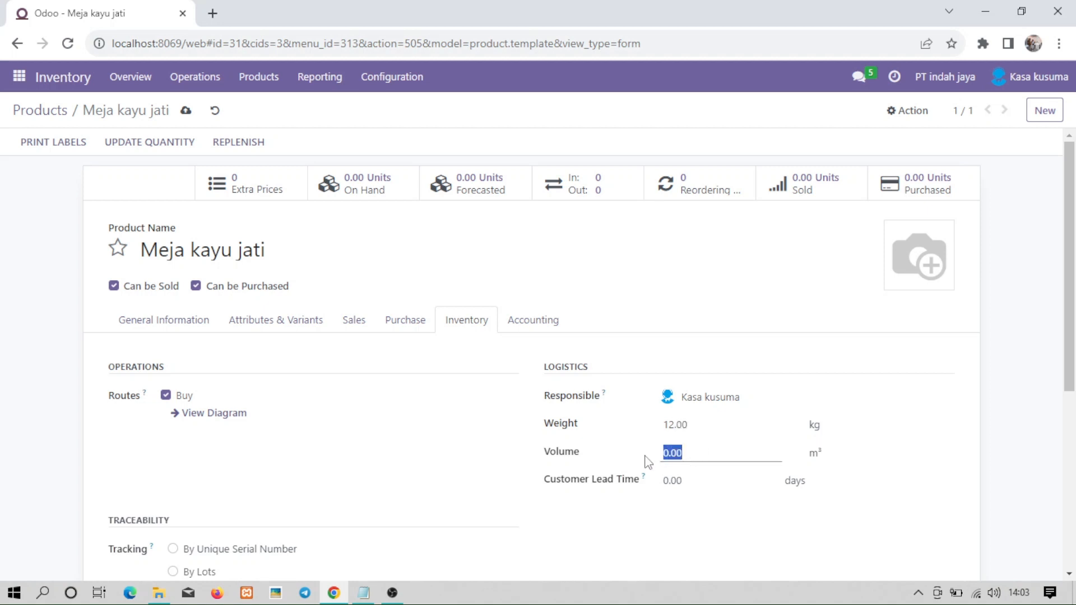
type("3")
left_click_drag(685, 481, 663, 480)
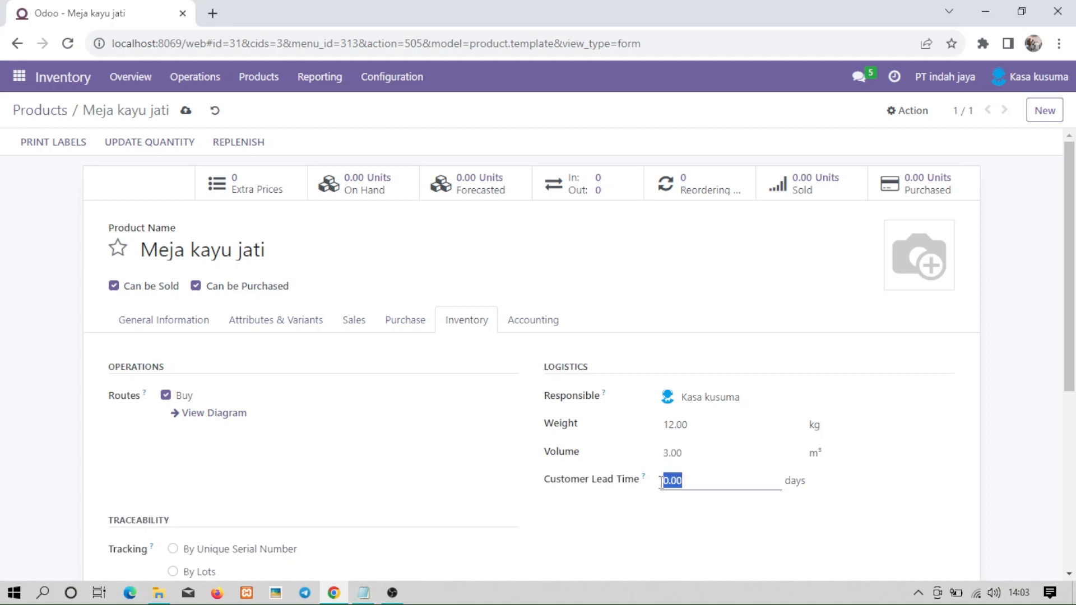
type("1")
left_click(1061, 332)
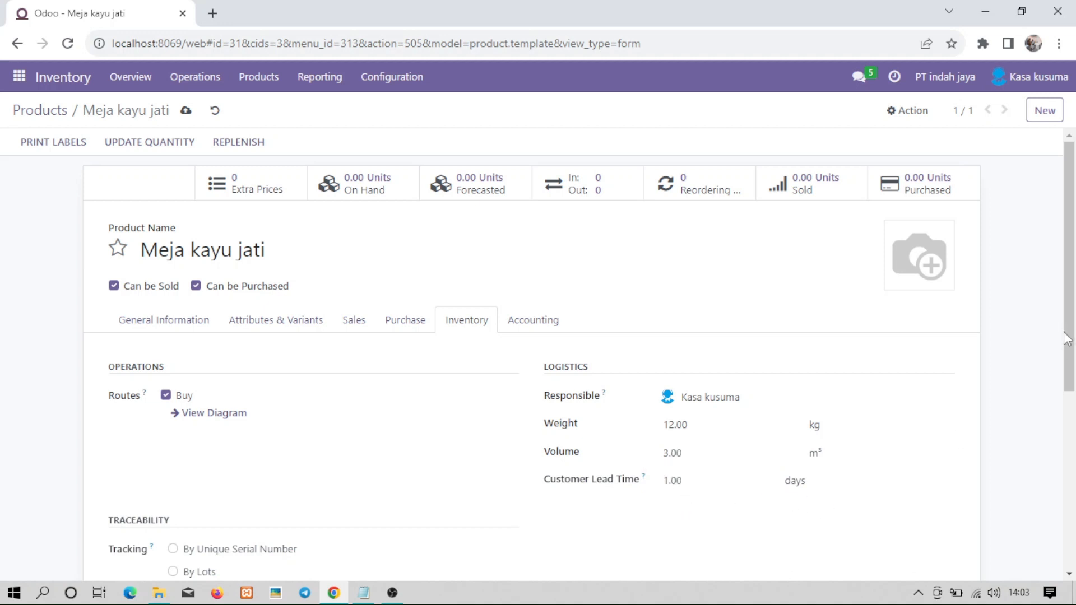
left_click_drag(1071, 340, 1073, 454)
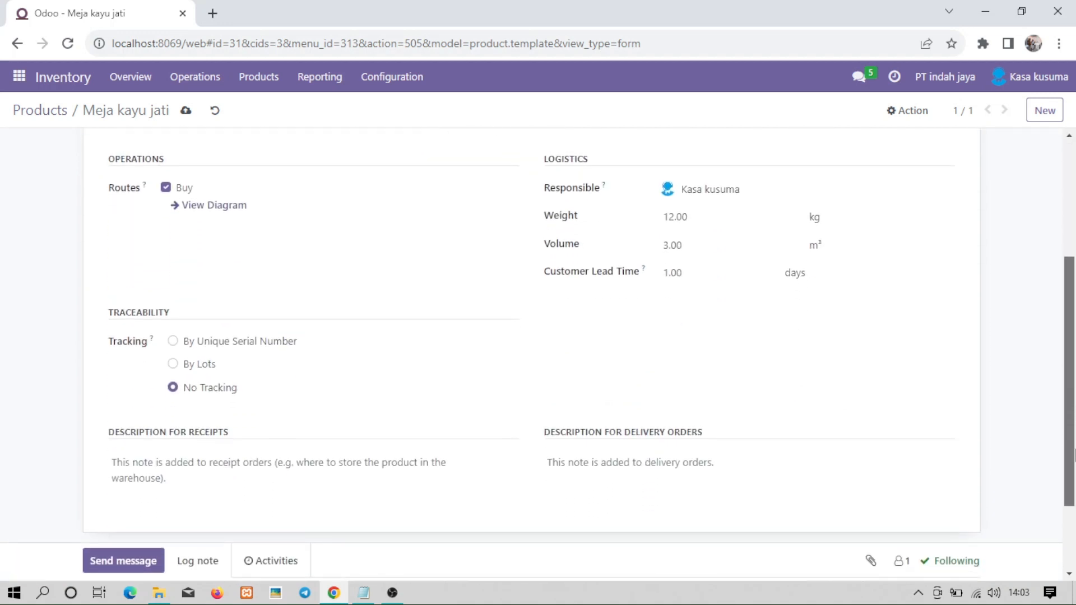
Reload the Meja kayu jati page, then open the 26-product Products catalogue.
left_click(108, 567)
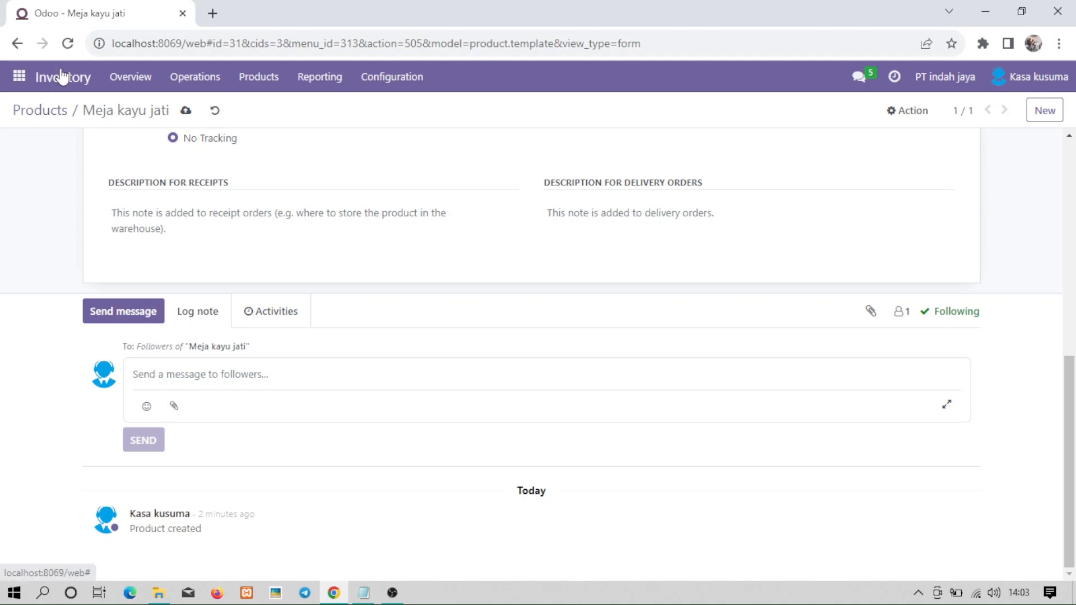
left_click(68, 45)
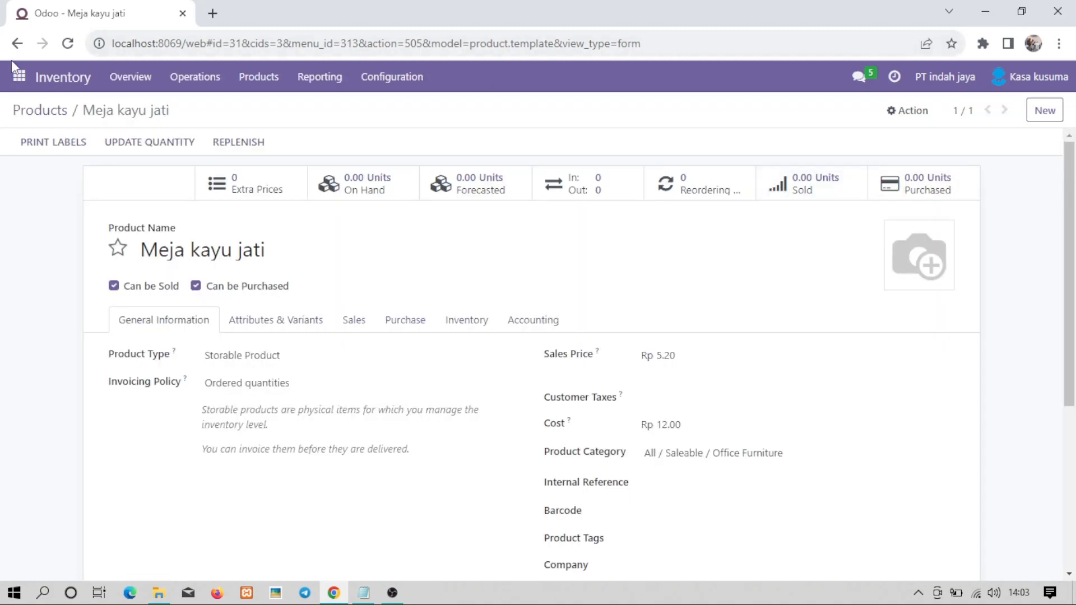
left_click(270, 77)
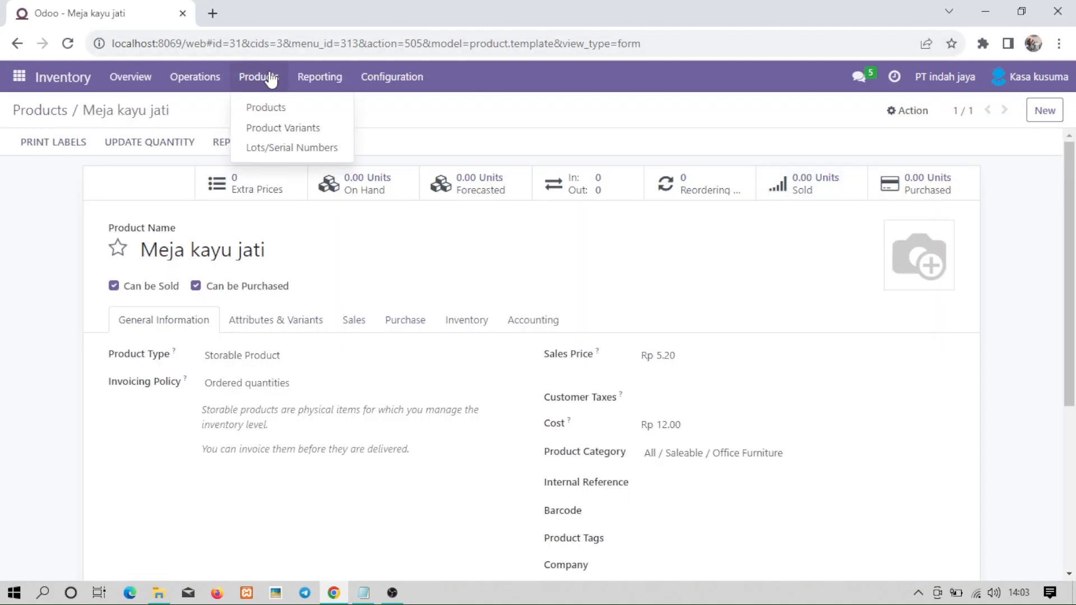
left_click(283, 112)
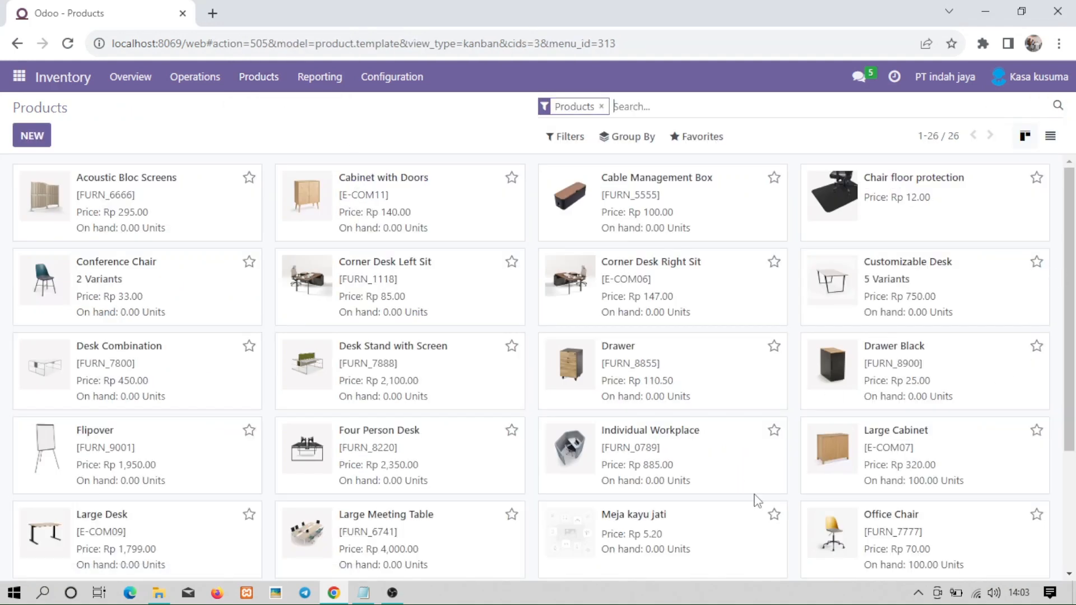
left_click(768, 510)
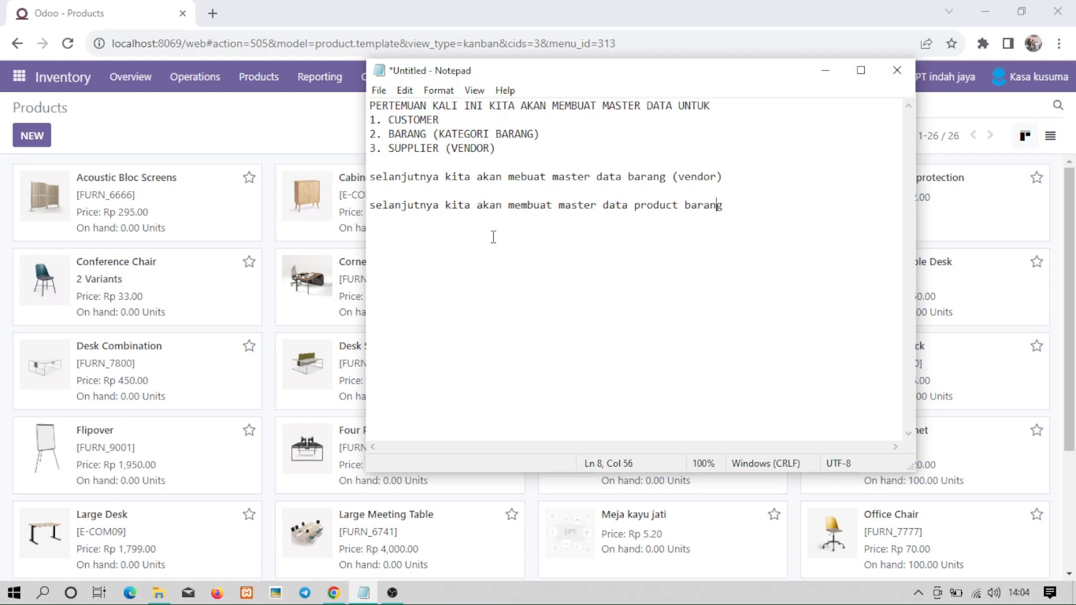
Add the line 'selanjutnya kita akan membuat product categories' to the note, then minimize Notepad.
key("Return")
key("Return")
type("selanjutnya")
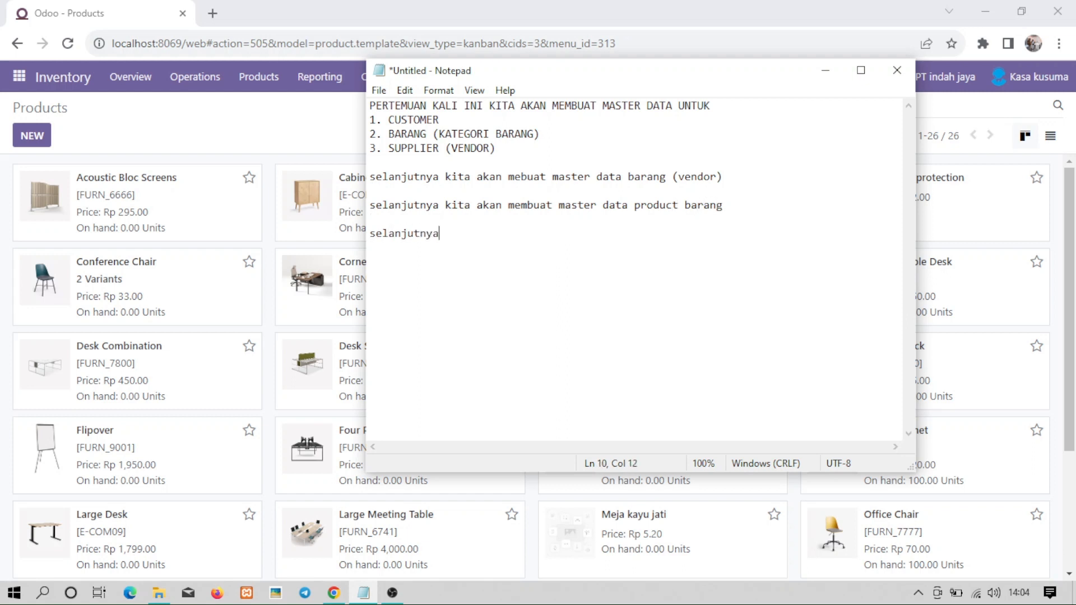
type(" kita akan membuat")
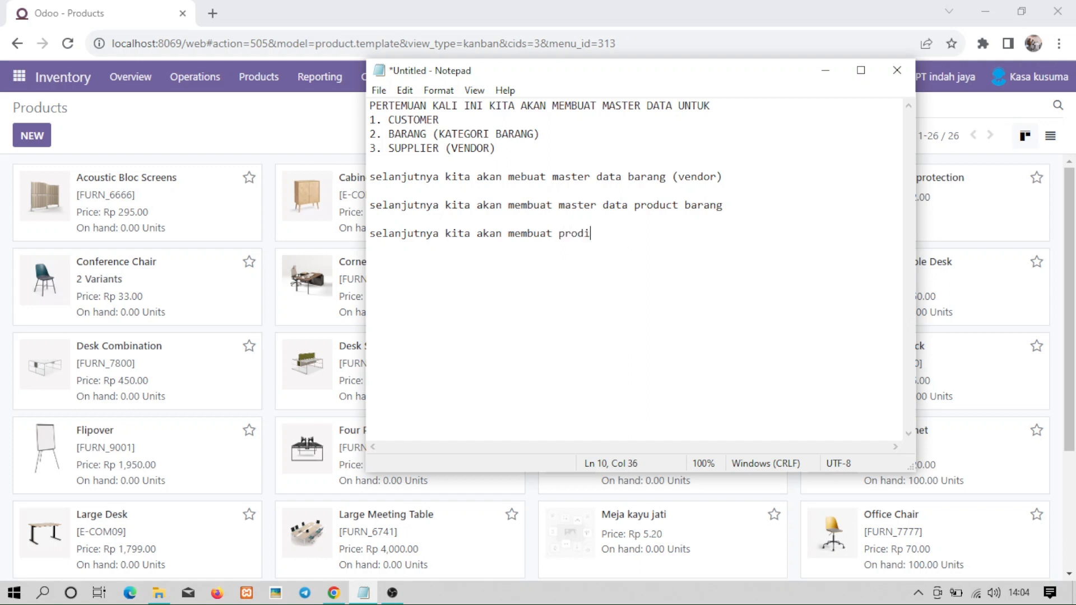
type(" product categories")
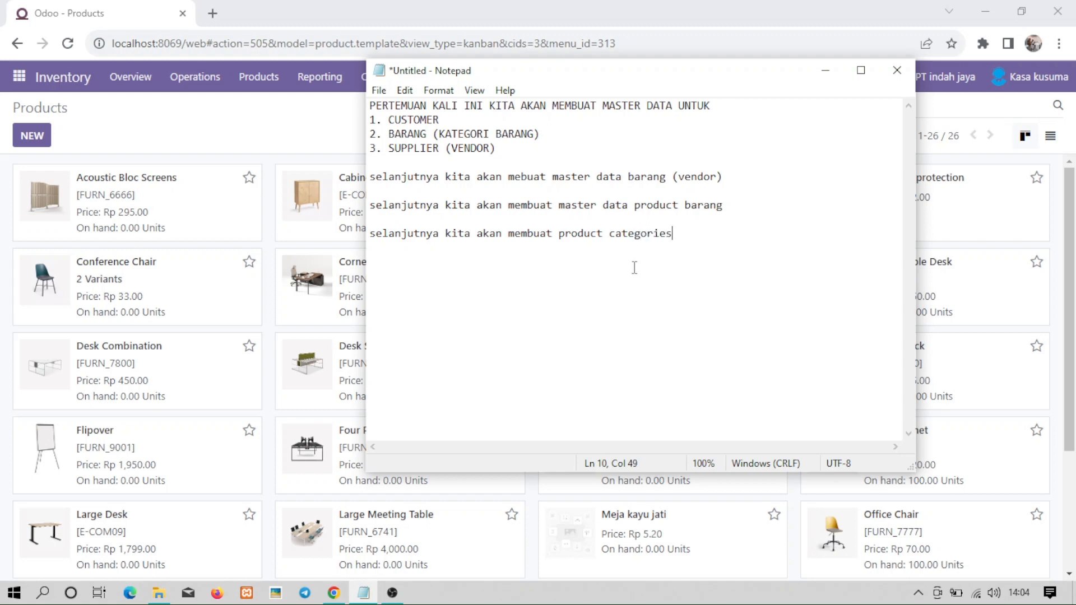
left_click(825, 70)
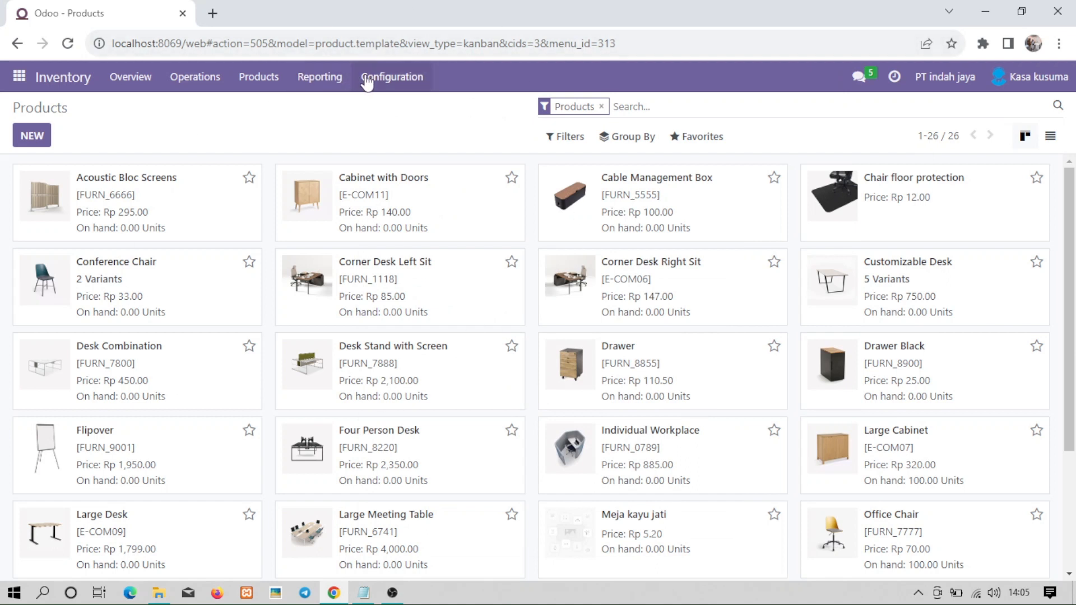
Go to Configuration > Product Categories and create the category 'Bahan baku kaya'.
left_click(396, 80)
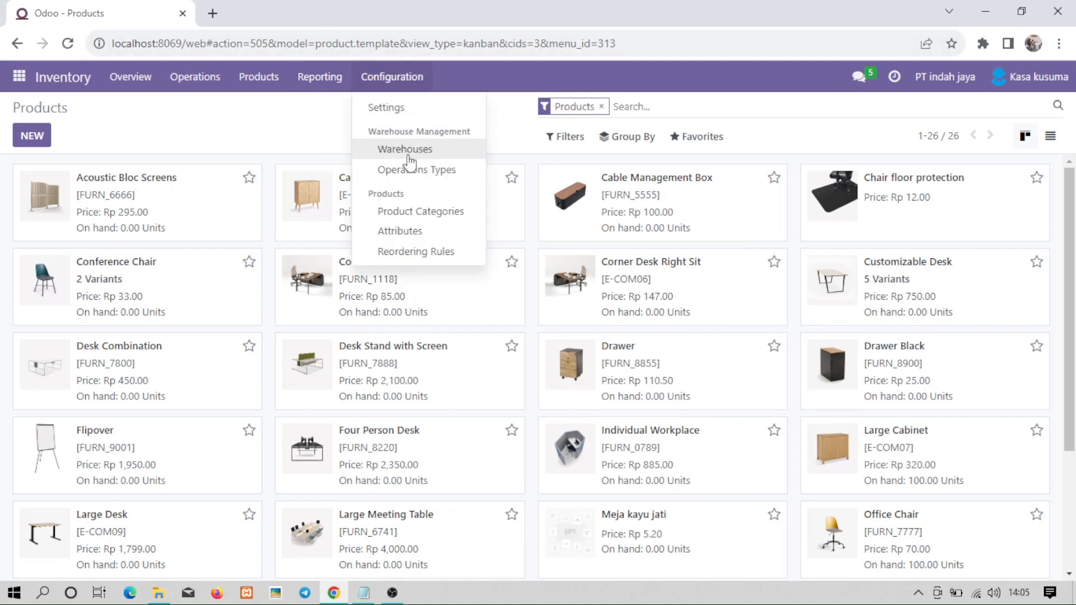
left_click(441, 219)
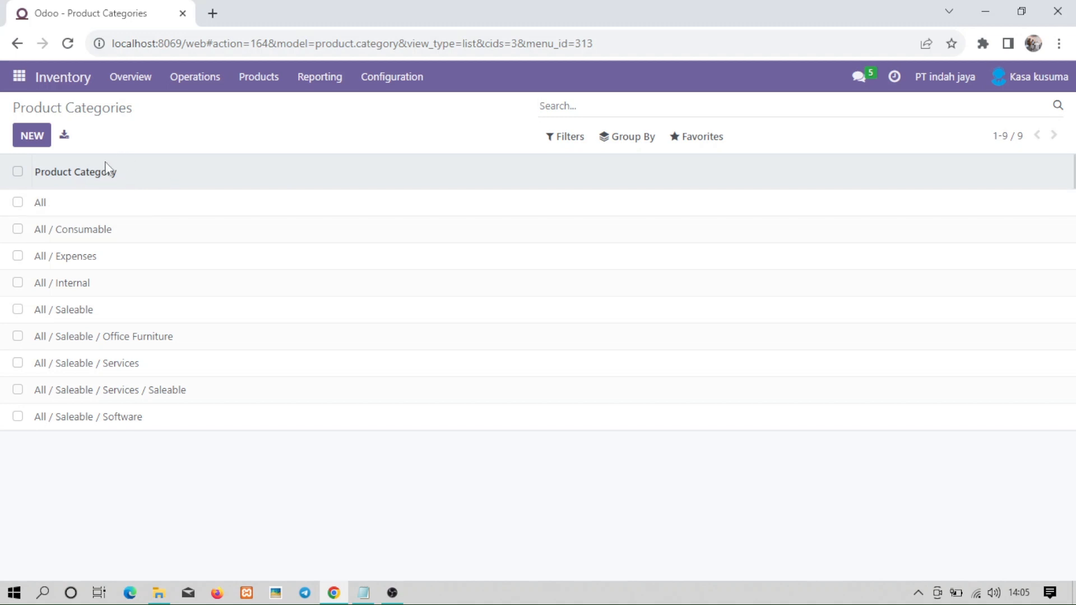
left_click(37, 142)
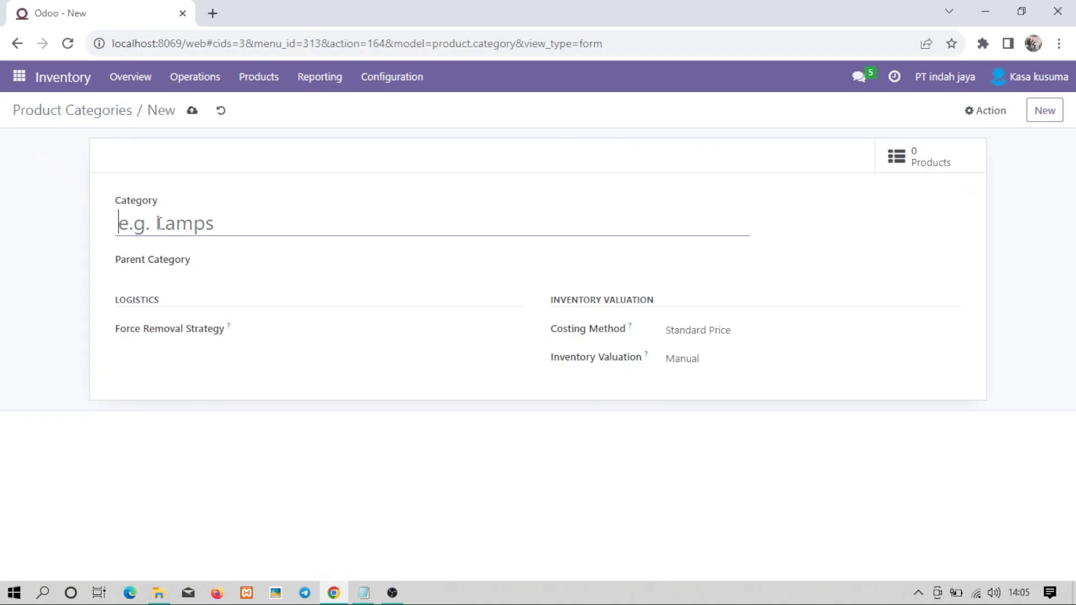
type("Ba")
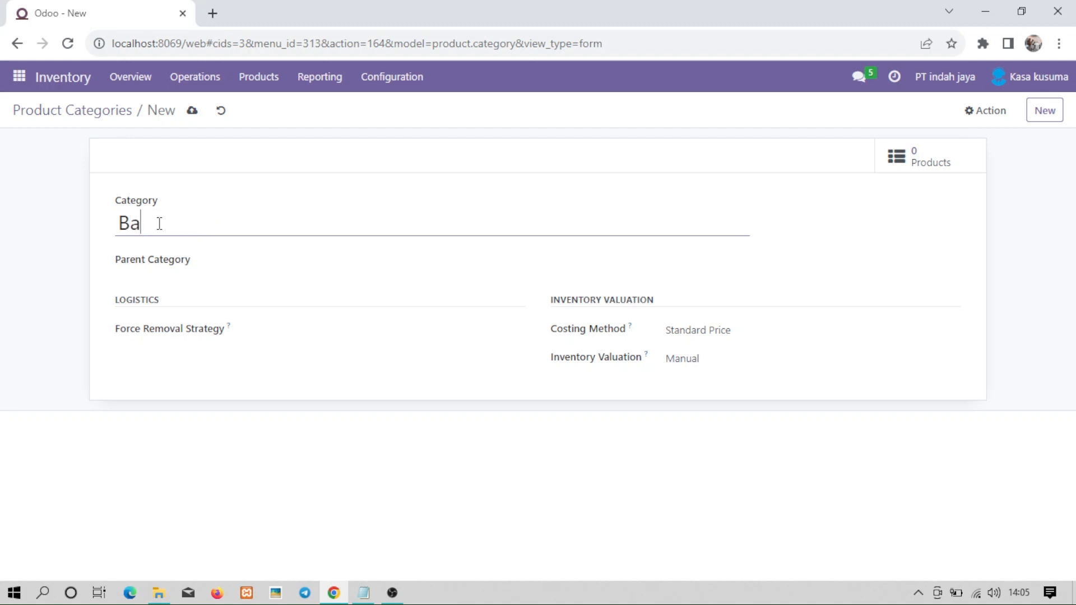
type("han baku kaya")
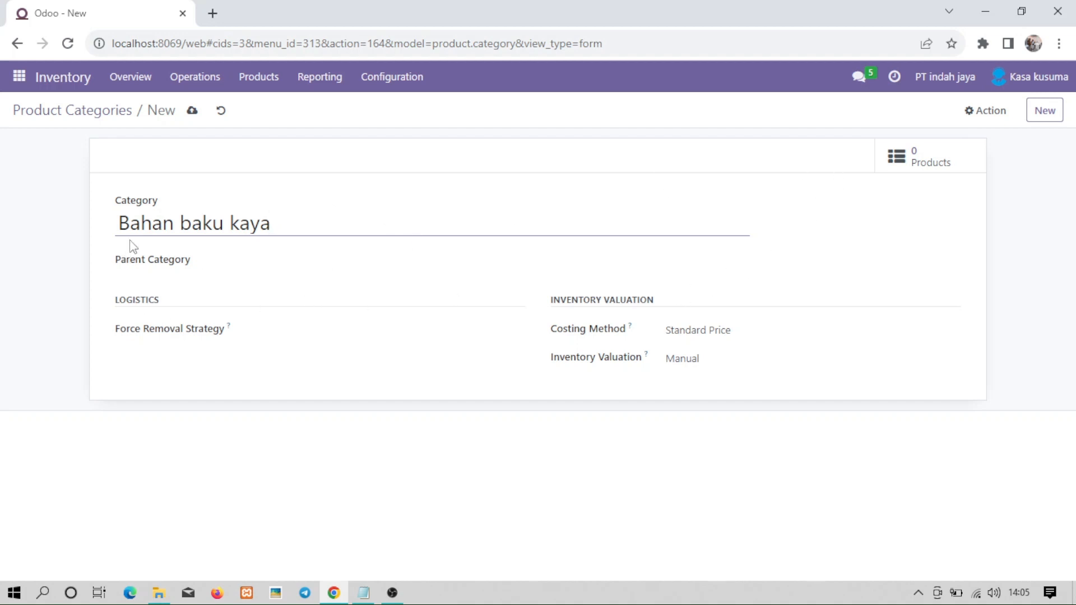
left_click(167, 109)
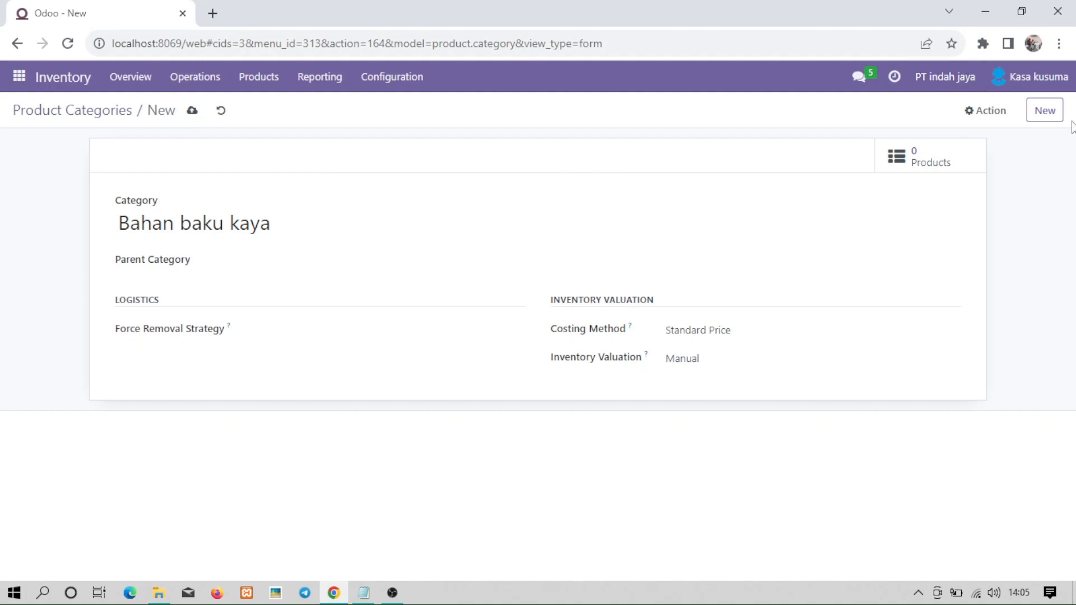
left_click(1045, 111)
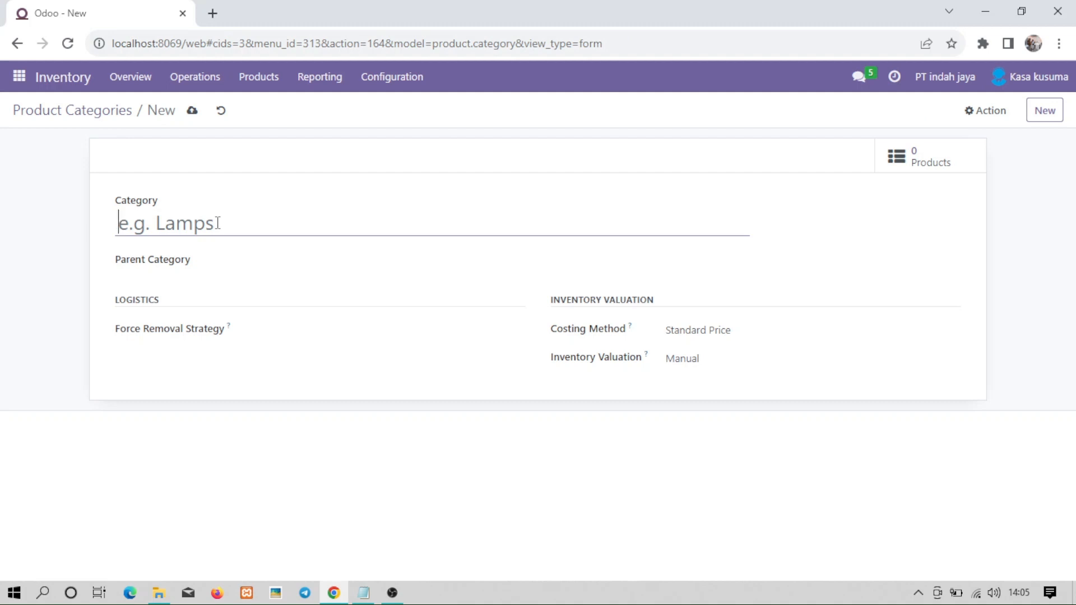
Create the categories 'bahan penunjang', 'bahan setengah jadi' and 'barang jadi'.
type("bahan penun")
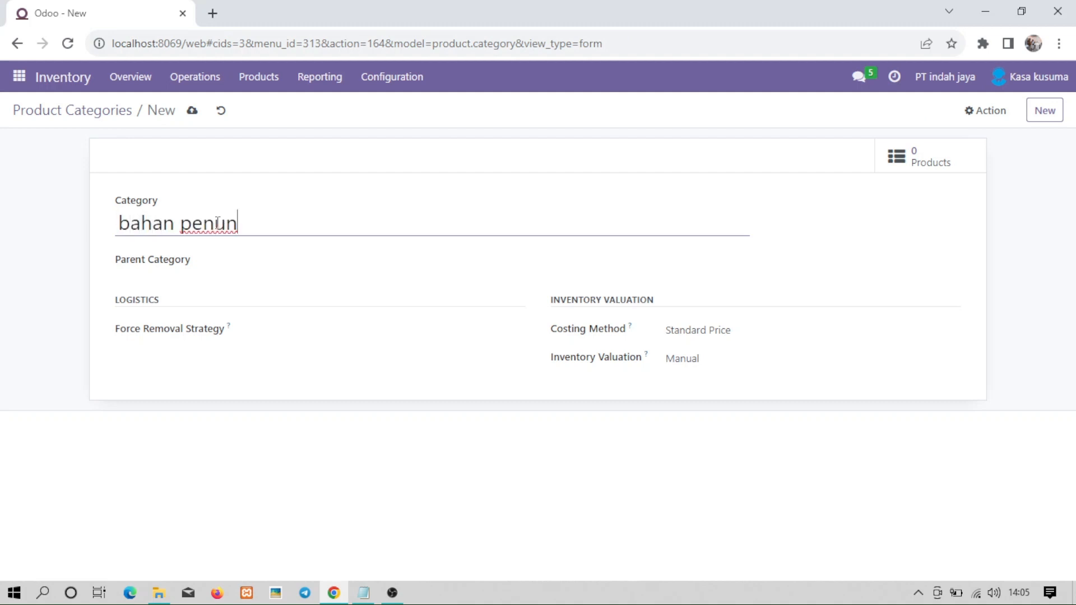
type("jang")
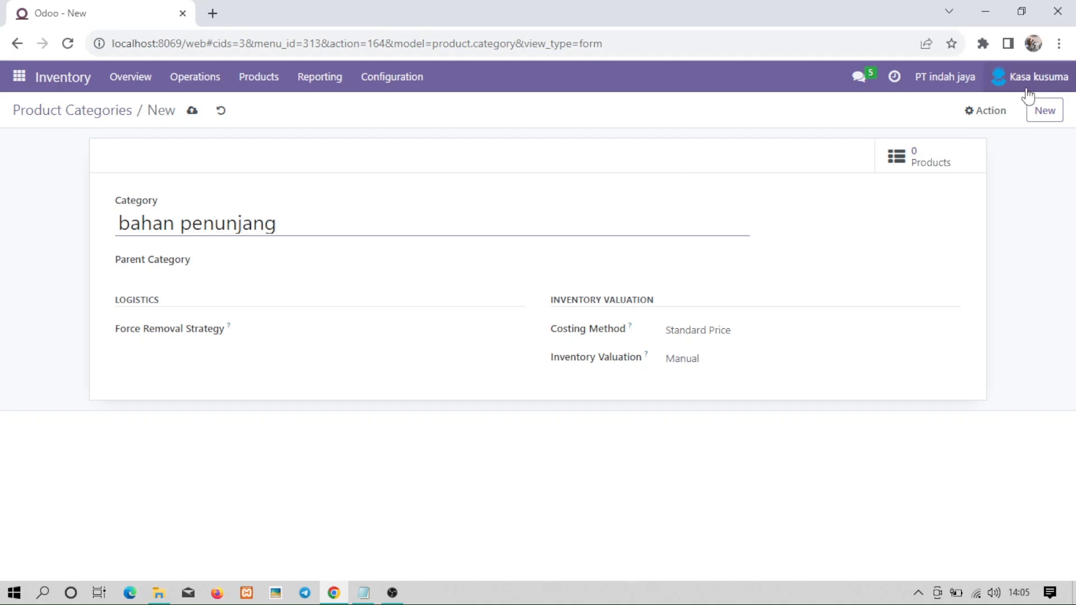
left_click(1037, 111)
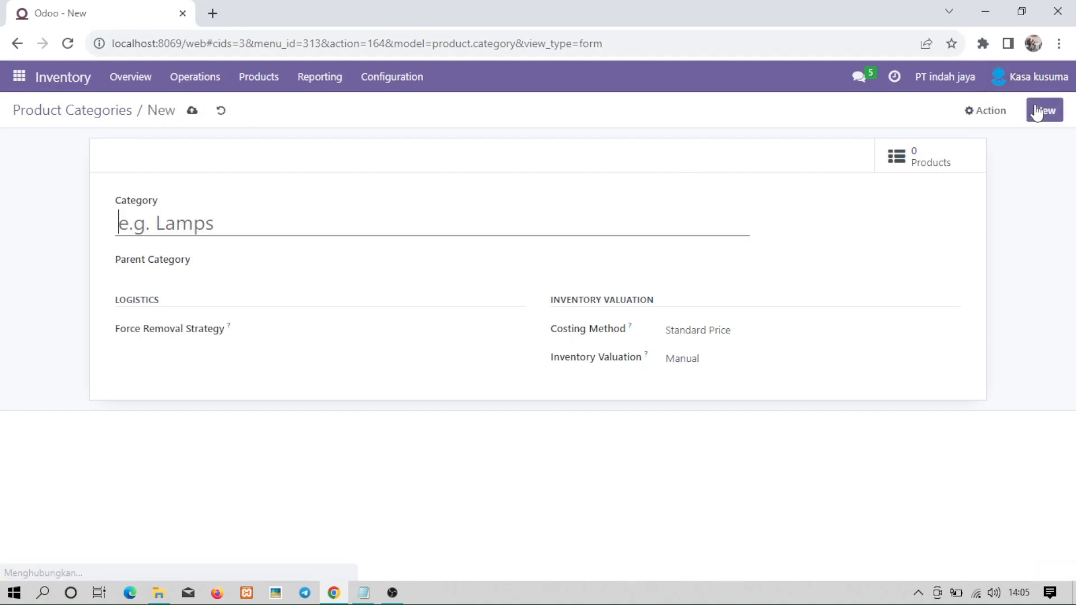
type("baha")
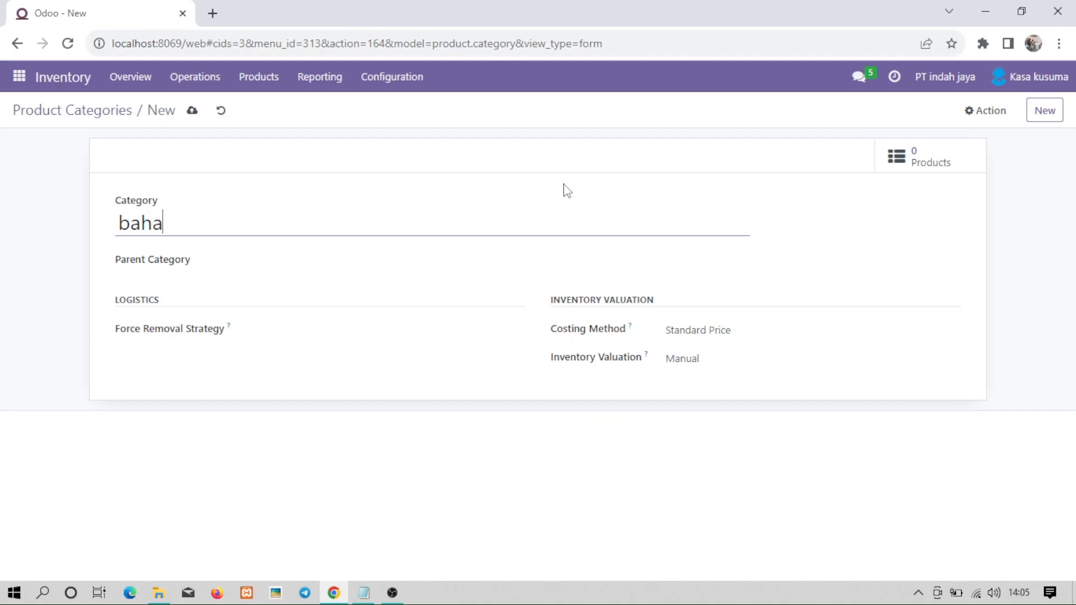
type("n setengah ")
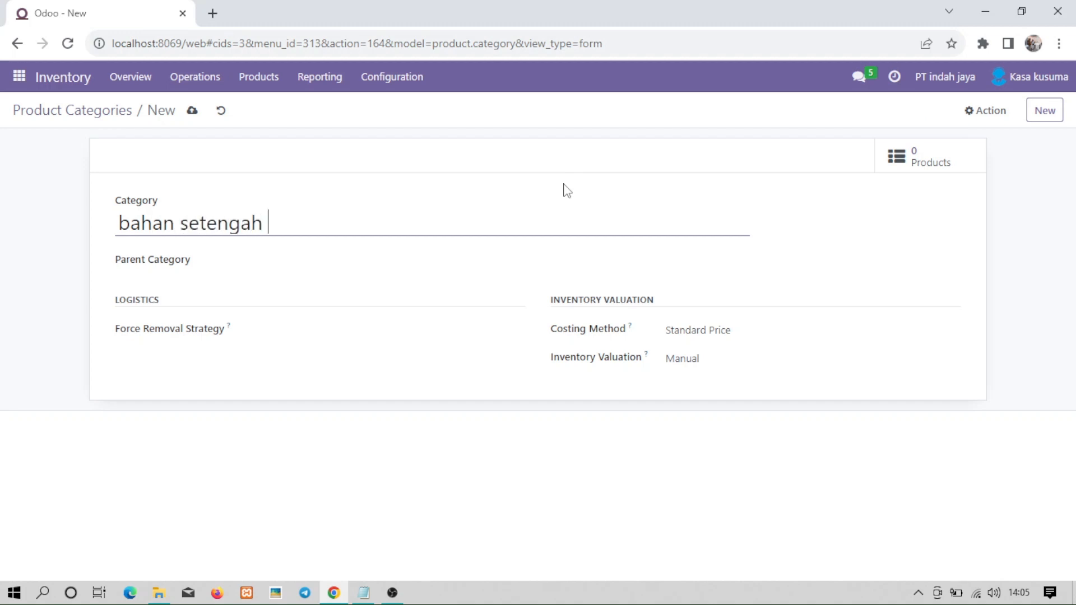
type("jadi")
left_click(1056, 111)
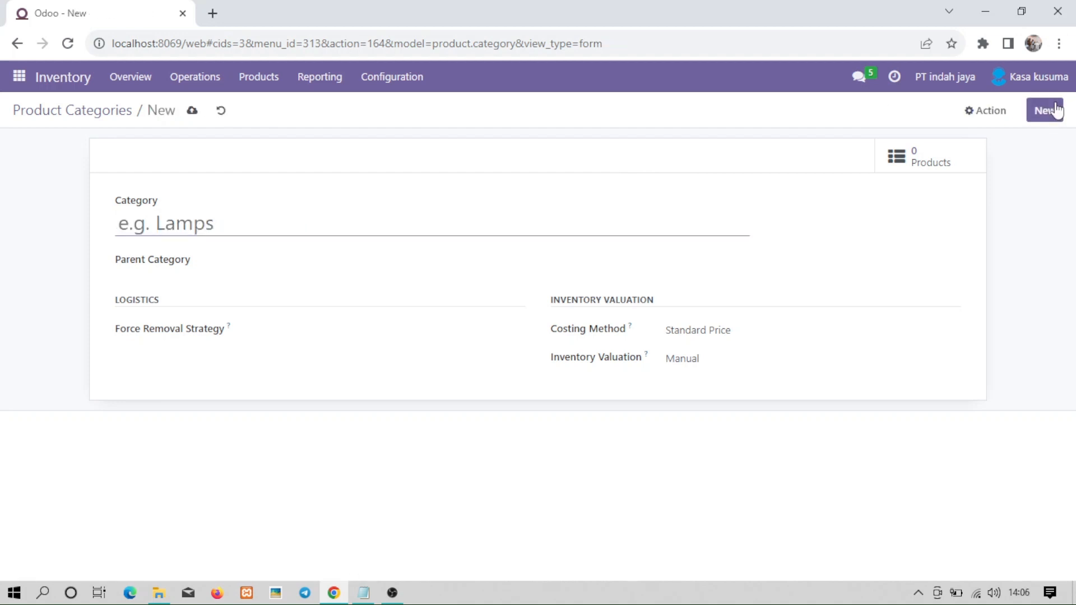
type("barang jadi")
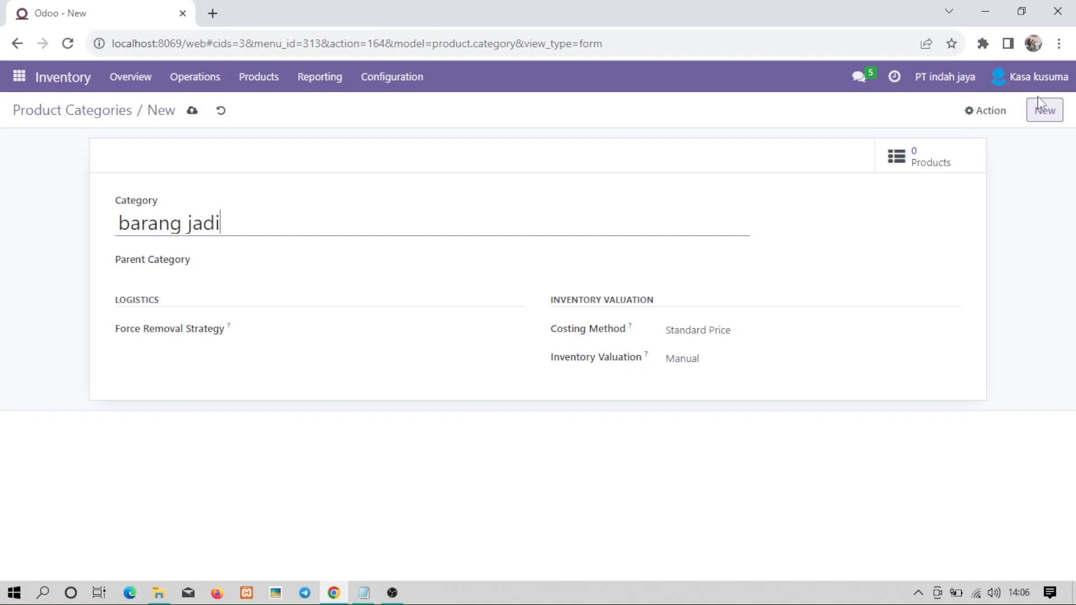
left_click(83, 112)
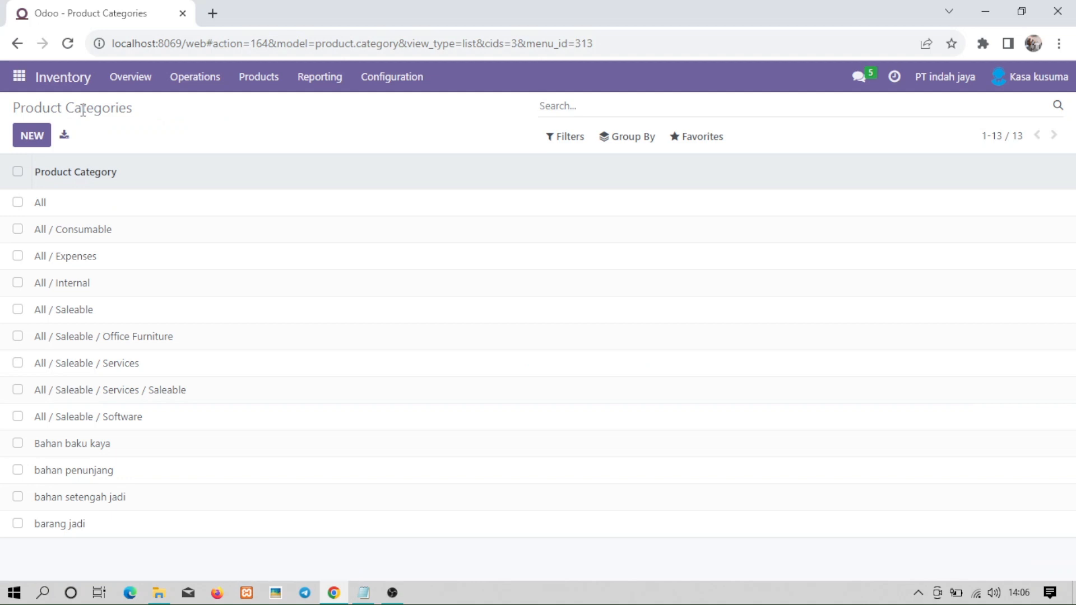
Open Bahan baku kaya, bahan penunjang, bahan setengah jadi, and finally barang jadi from the list.
left_click(95, 443)
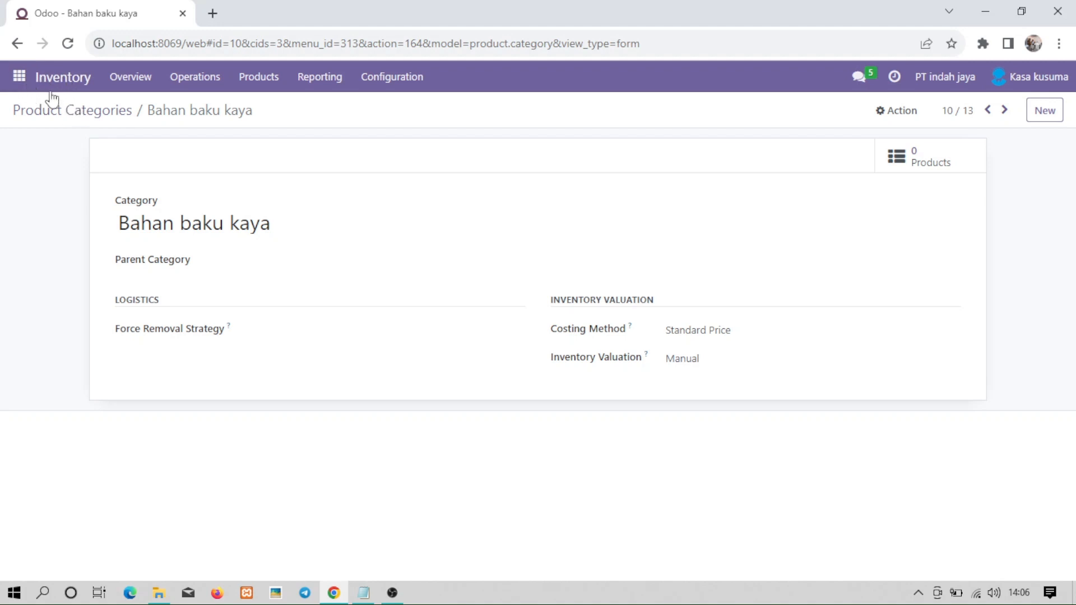
left_click(91, 110)
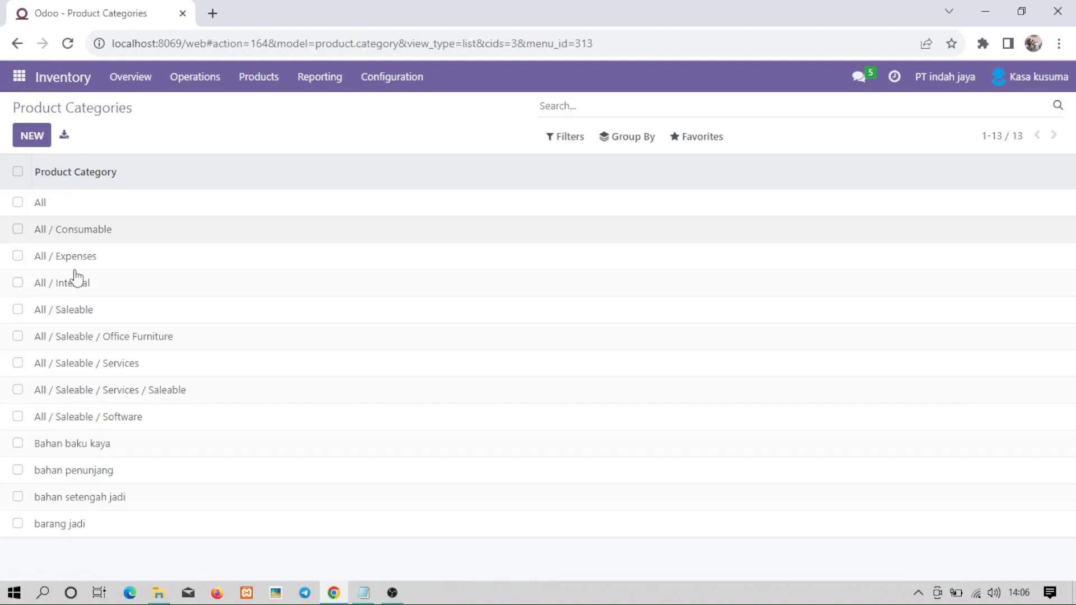
left_click(84, 473)
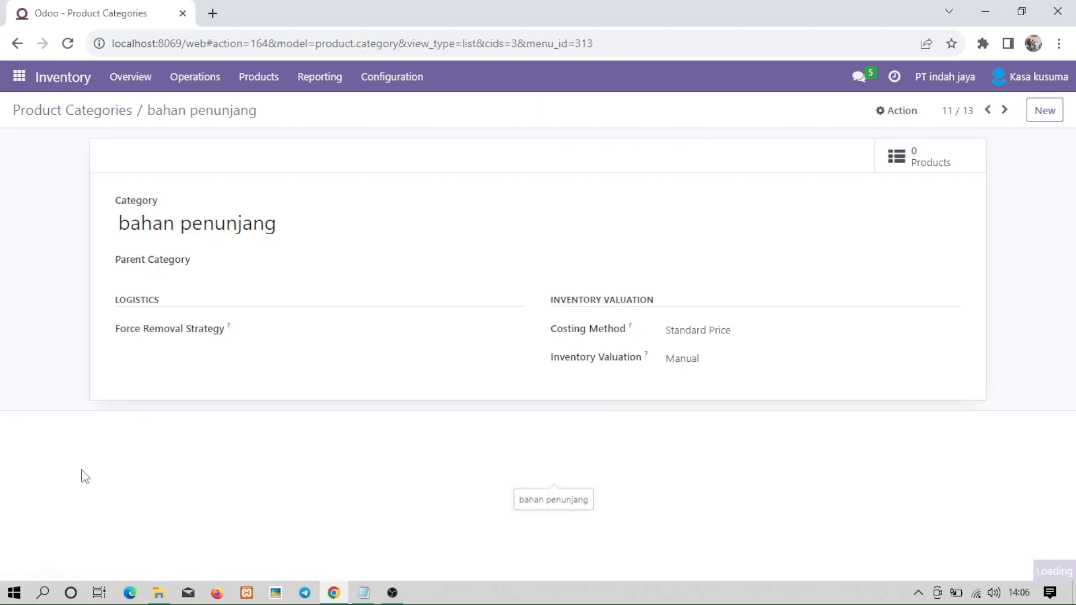
left_click(77, 111)
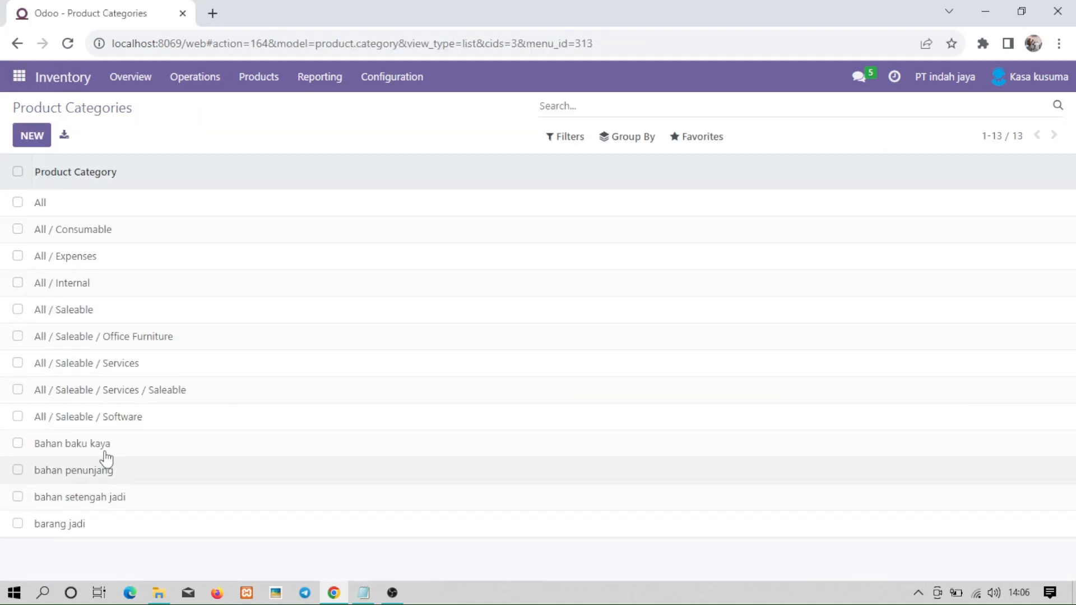
left_click(92, 503)
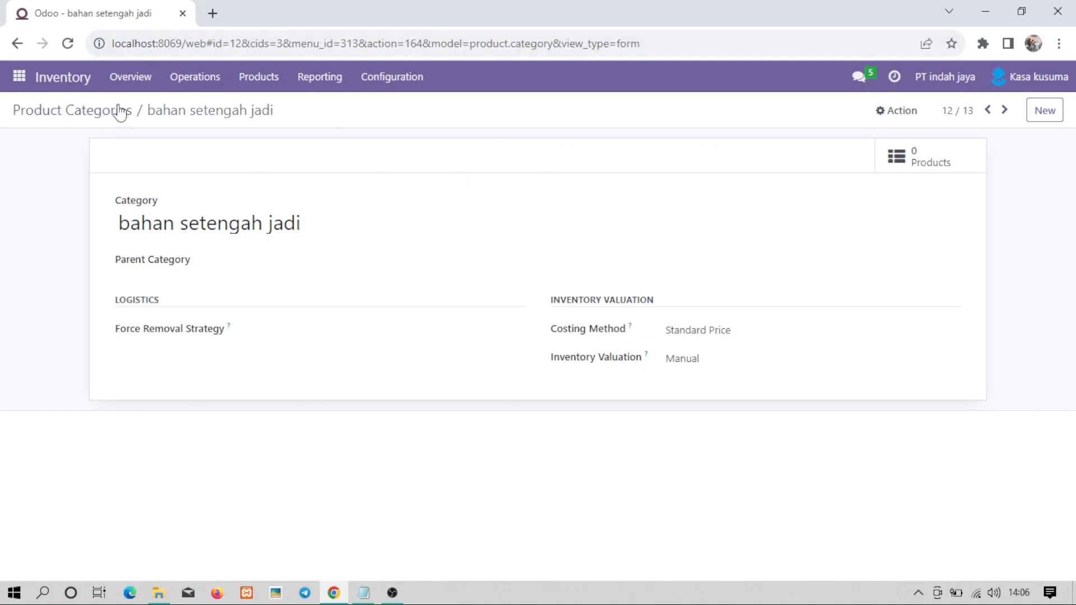
left_click(118, 111)
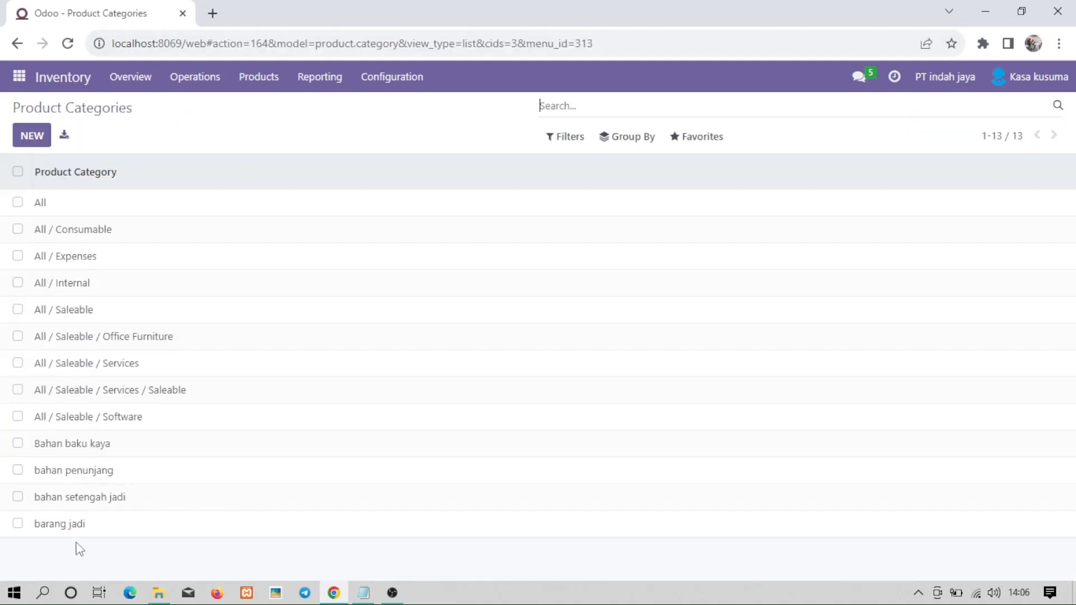
double_click(82, 526)
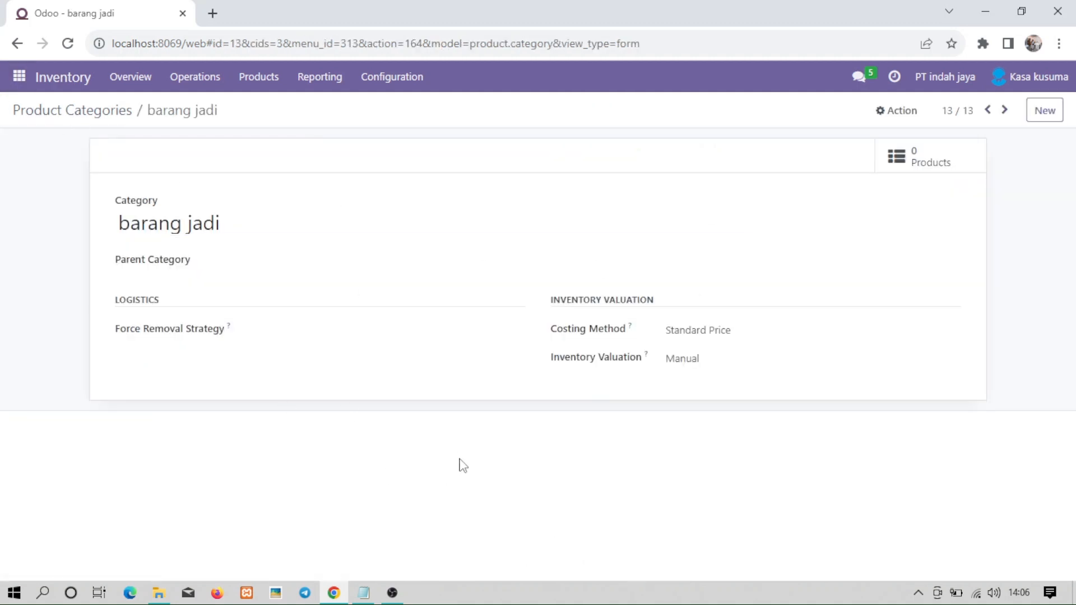
Add a blank line under the product categories note in Notepad, then return to the barang jadi category.
left_click(364, 597)
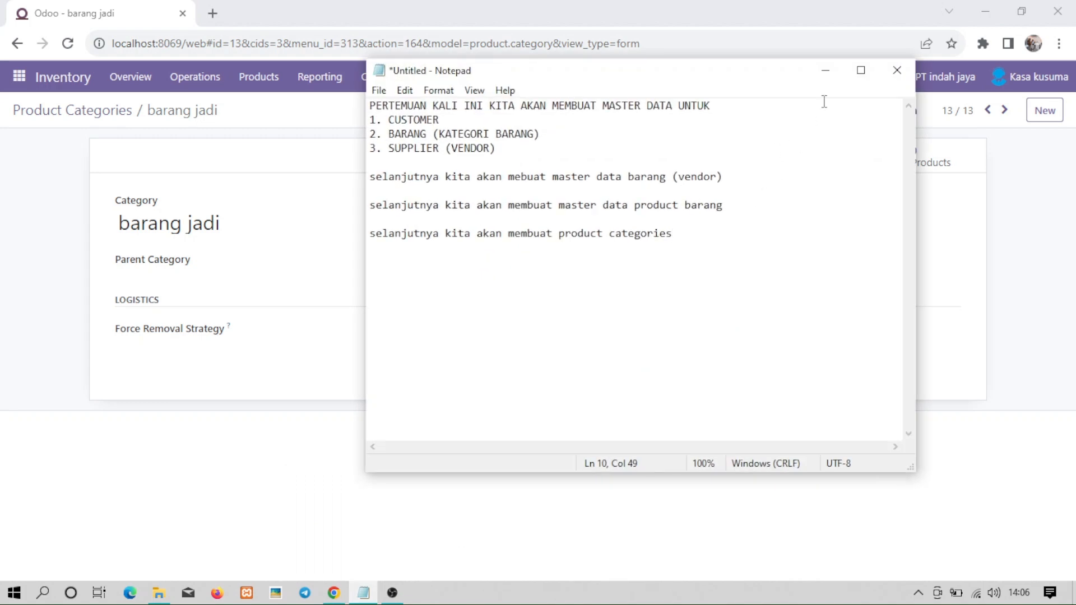
key("Return")
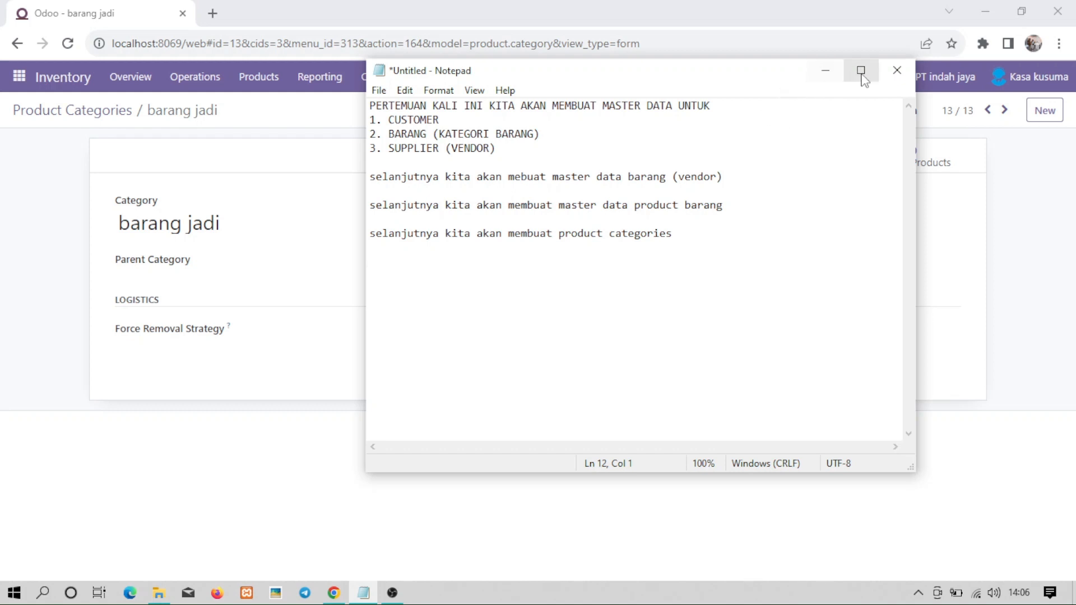
left_click(824, 73)
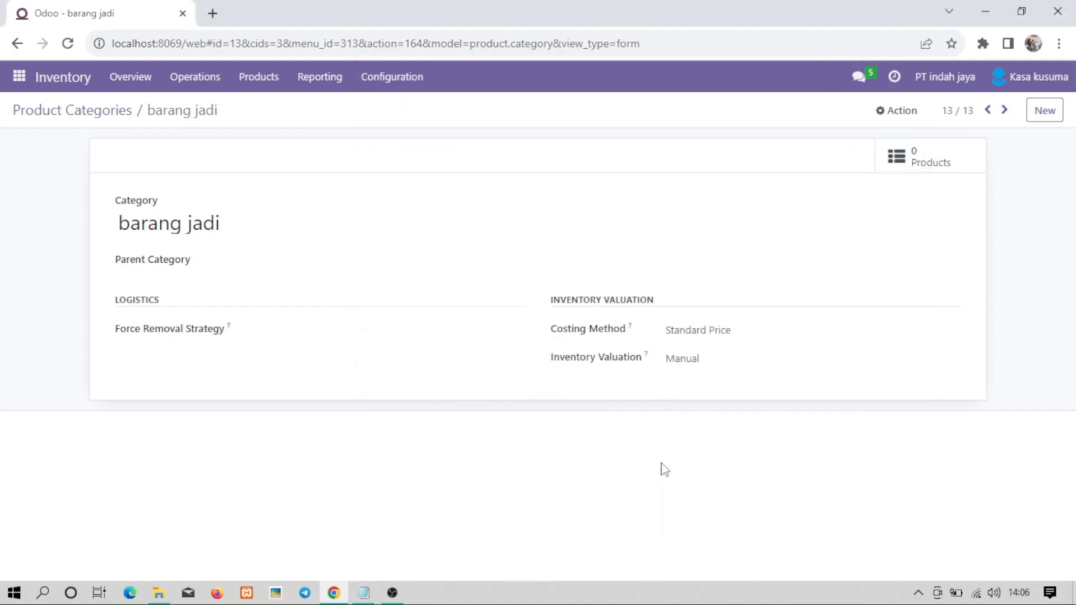